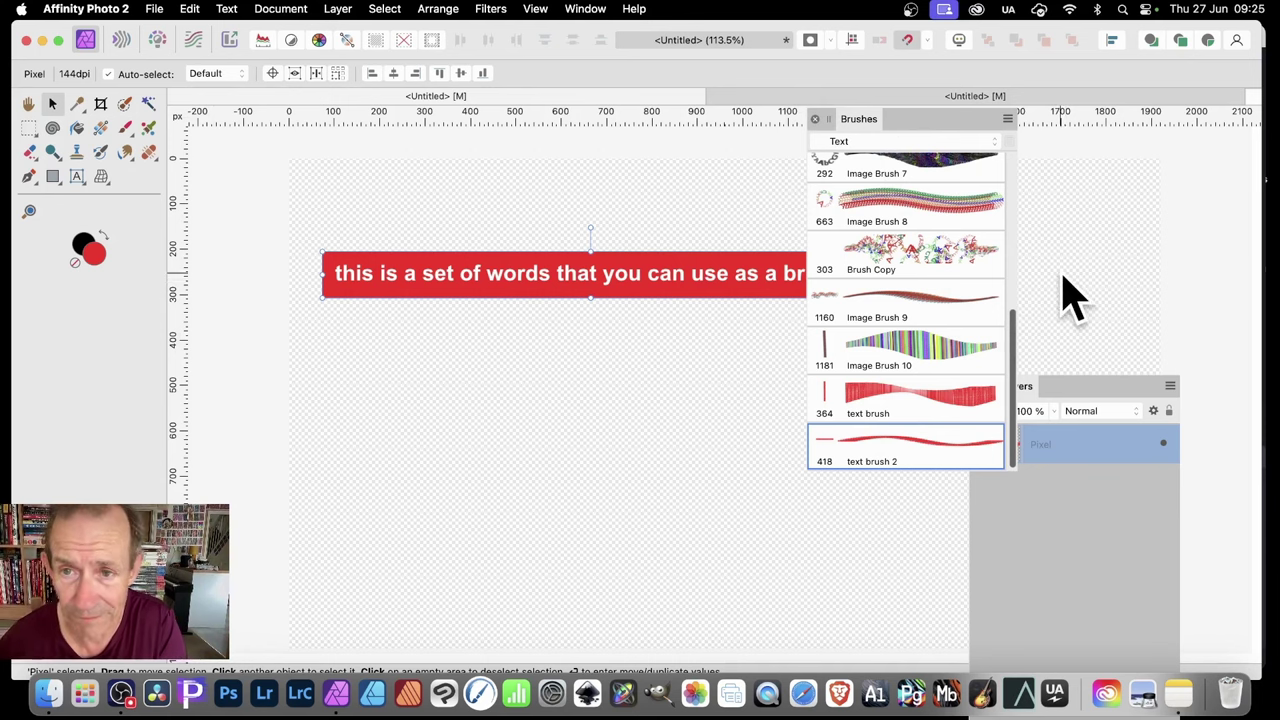
# - Create a new brush from the selected red text banner and check its general settings in the brush editor
pyautogui.moveTo(866, 122); pyautogui.dragTo(882, 132)
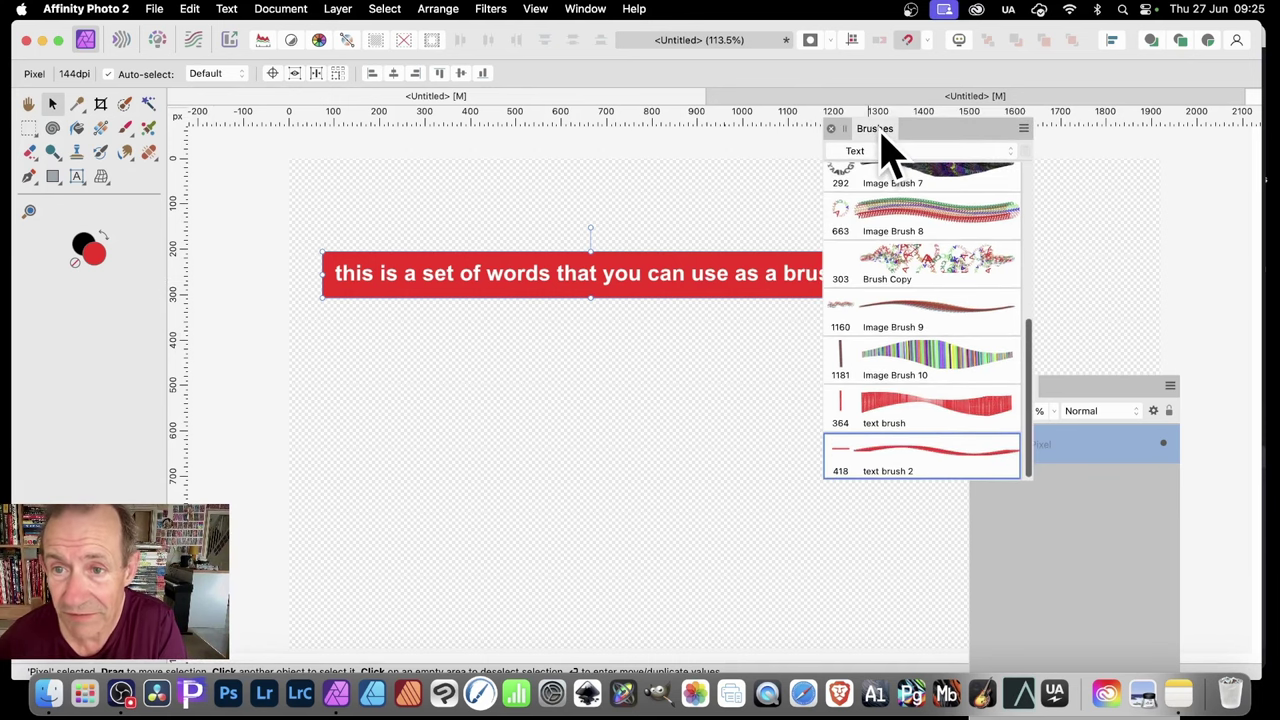
pyautogui.click(1023, 129)
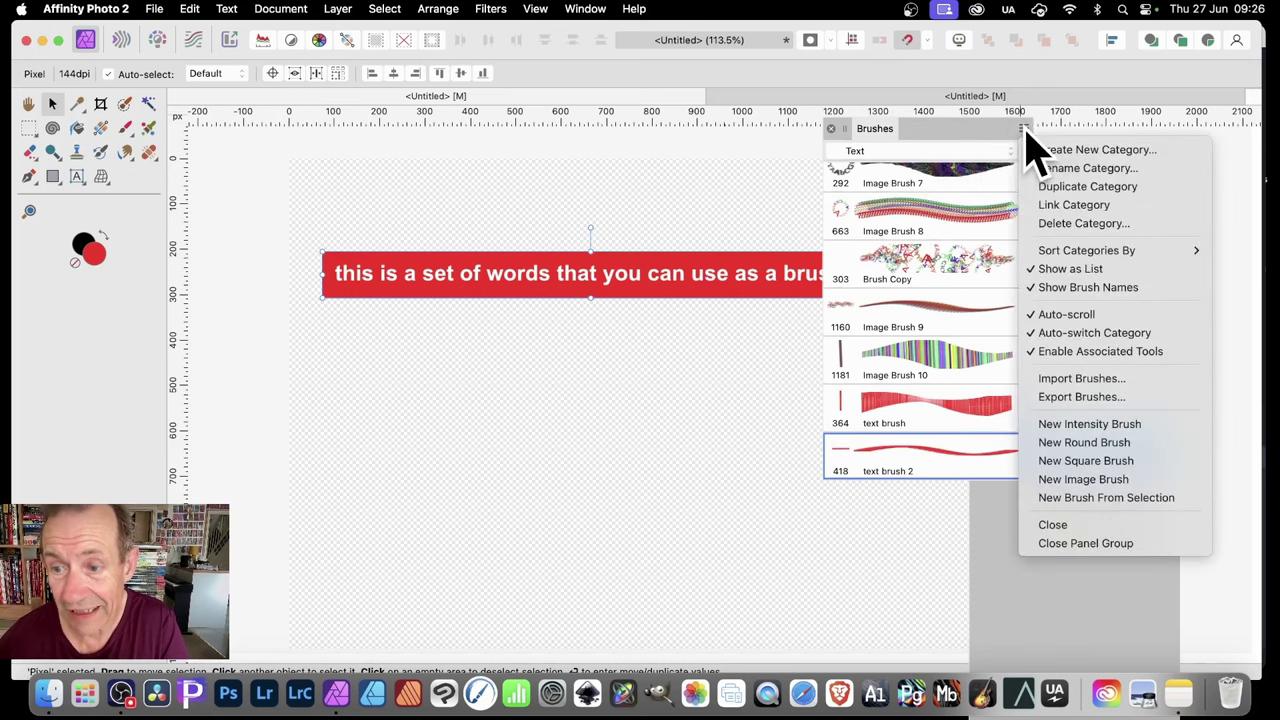
pyautogui.click(1118, 499)
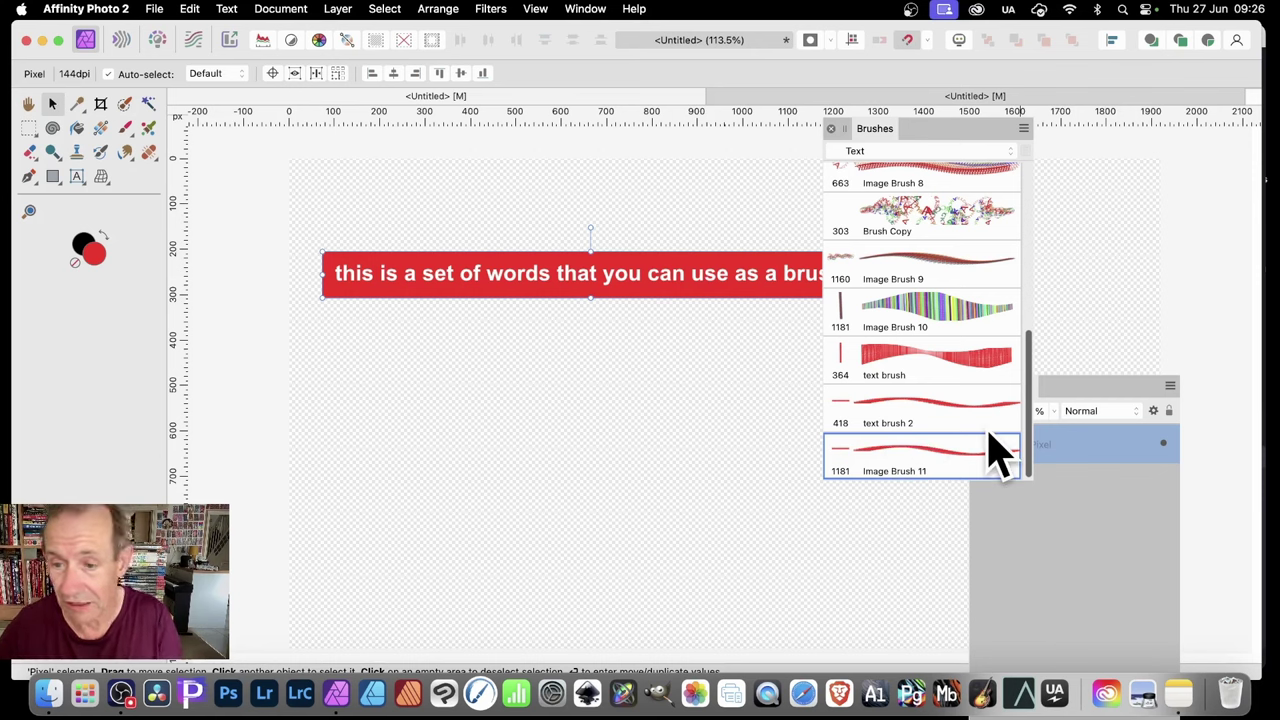
pyautogui.doubleClick(955, 458)
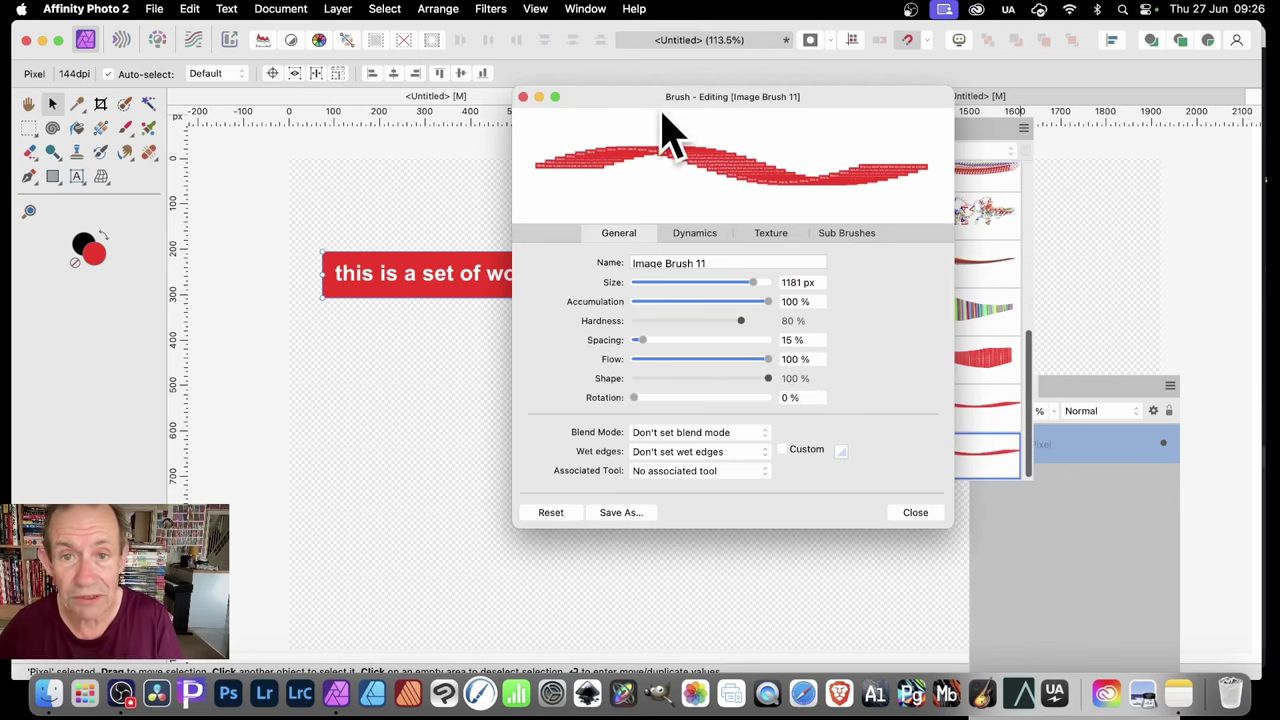
pyautogui.moveTo(662, 113); pyautogui.dragTo(838, 107)
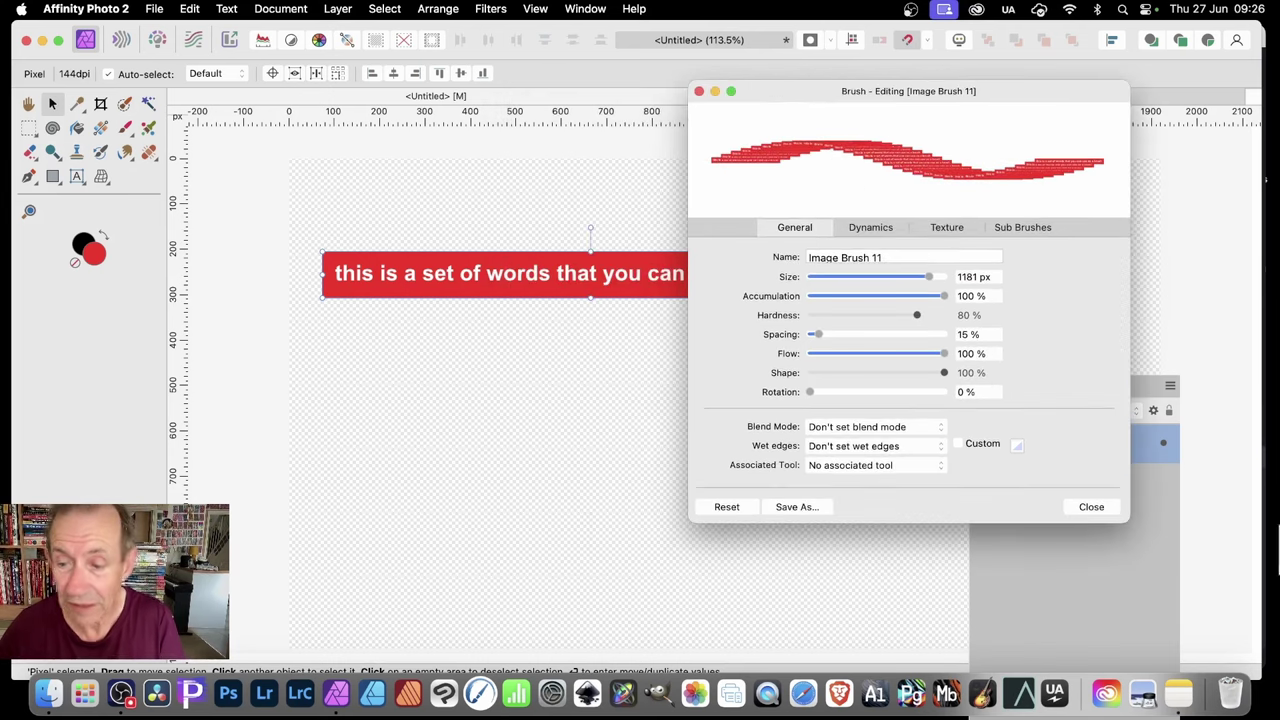
pyautogui.click(1091, 507)
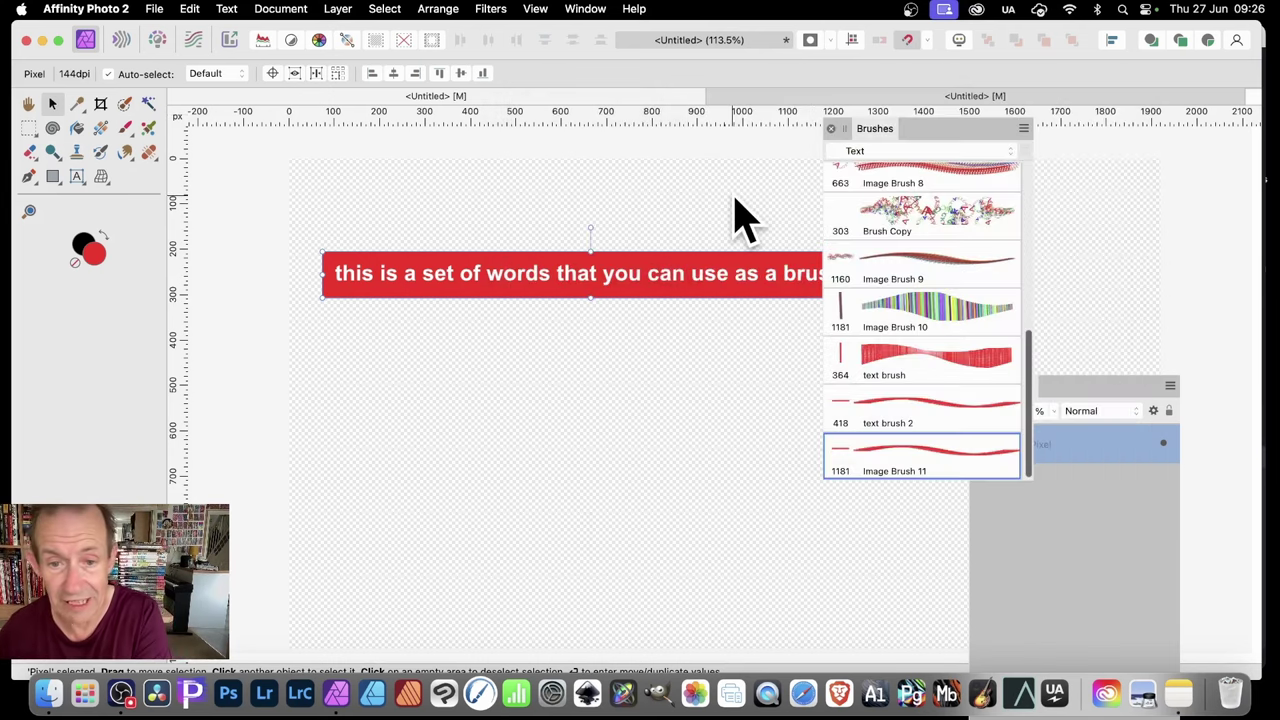
# - Delete the red text banner from the canvas and add a new empty pixel layer
pyautogui.press('Delete')
pyautogui.moveTo(897, 140); pyautogui.dragTo(958, 181)
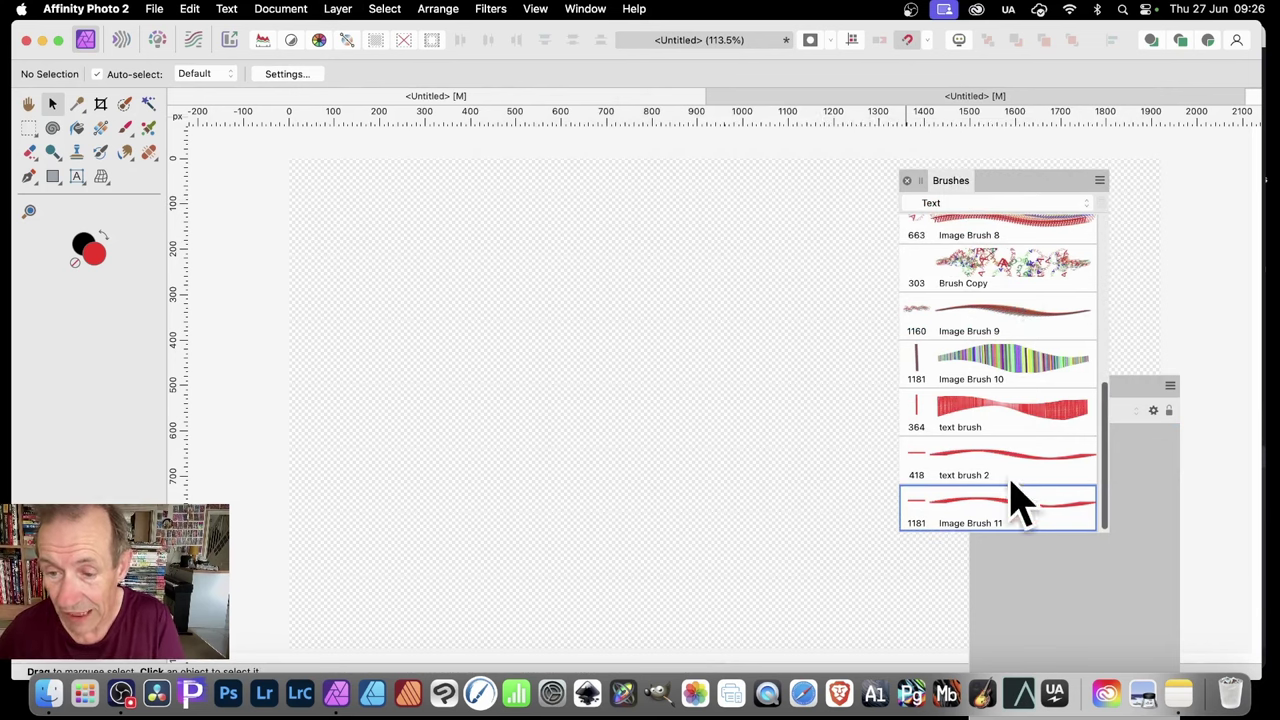
pyautogui.click(337, 9)
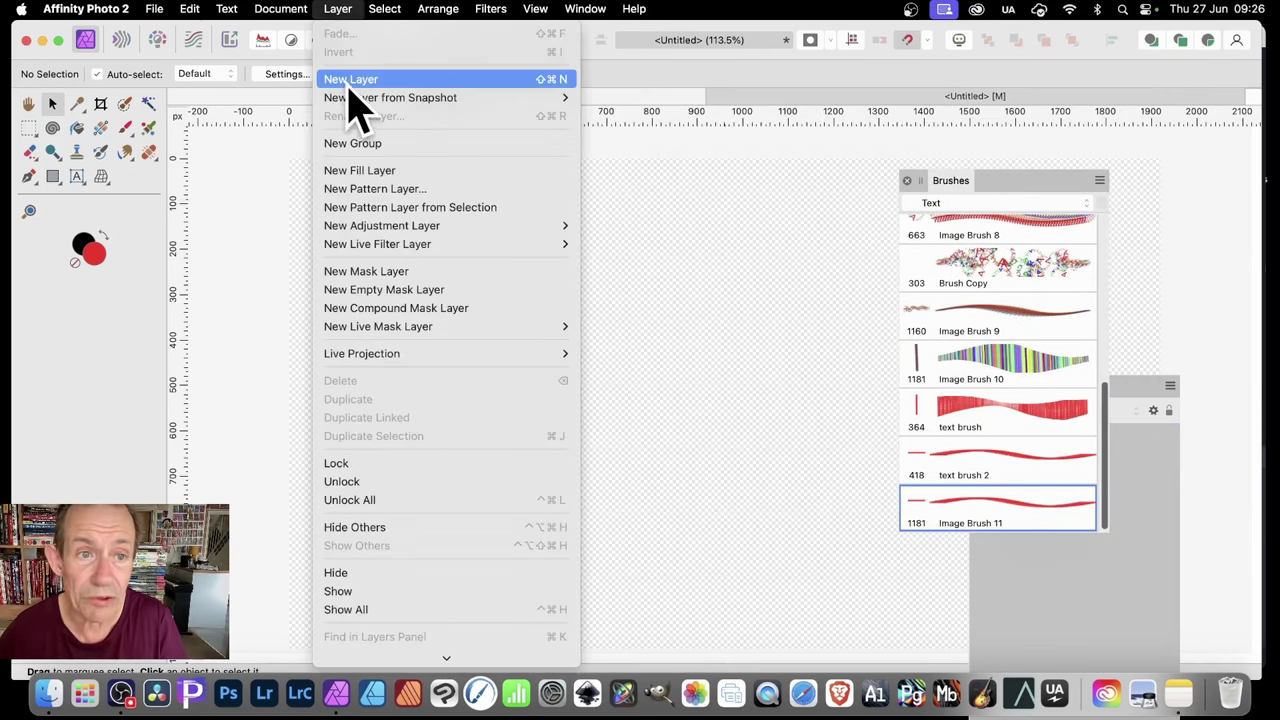
pyautogui.click(350, 82)
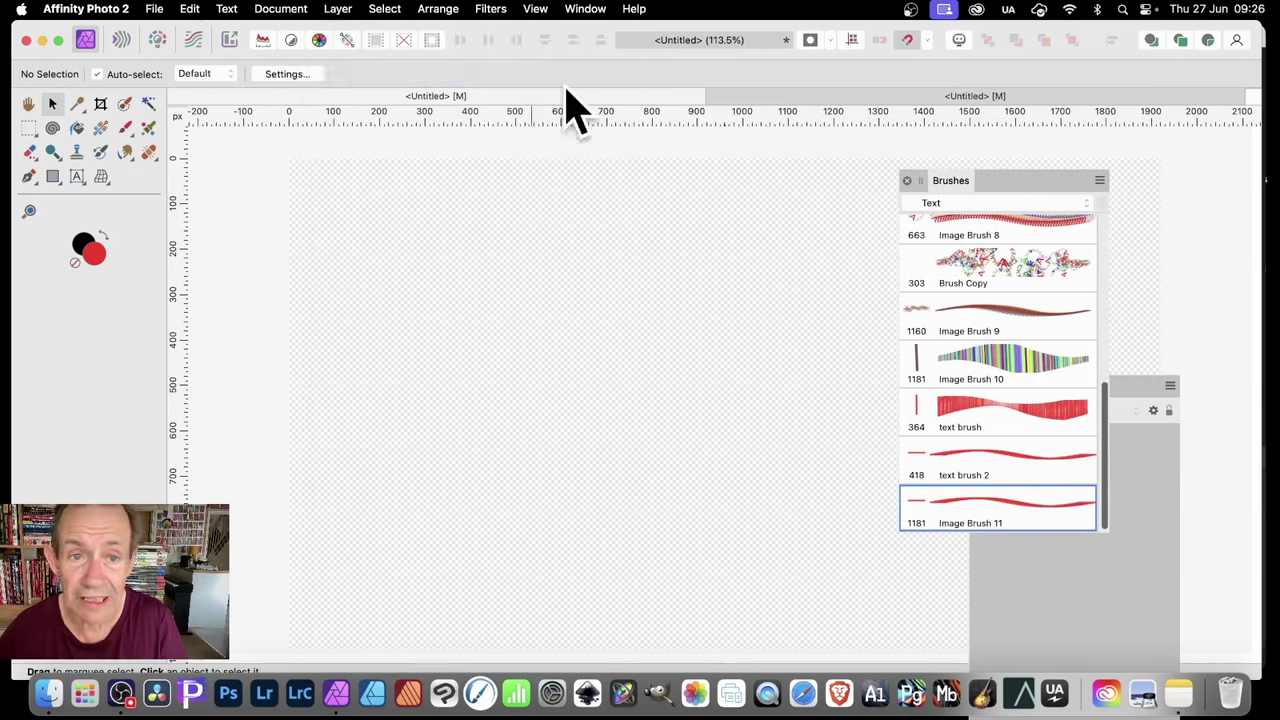
pyautogui.click(1145, 405)
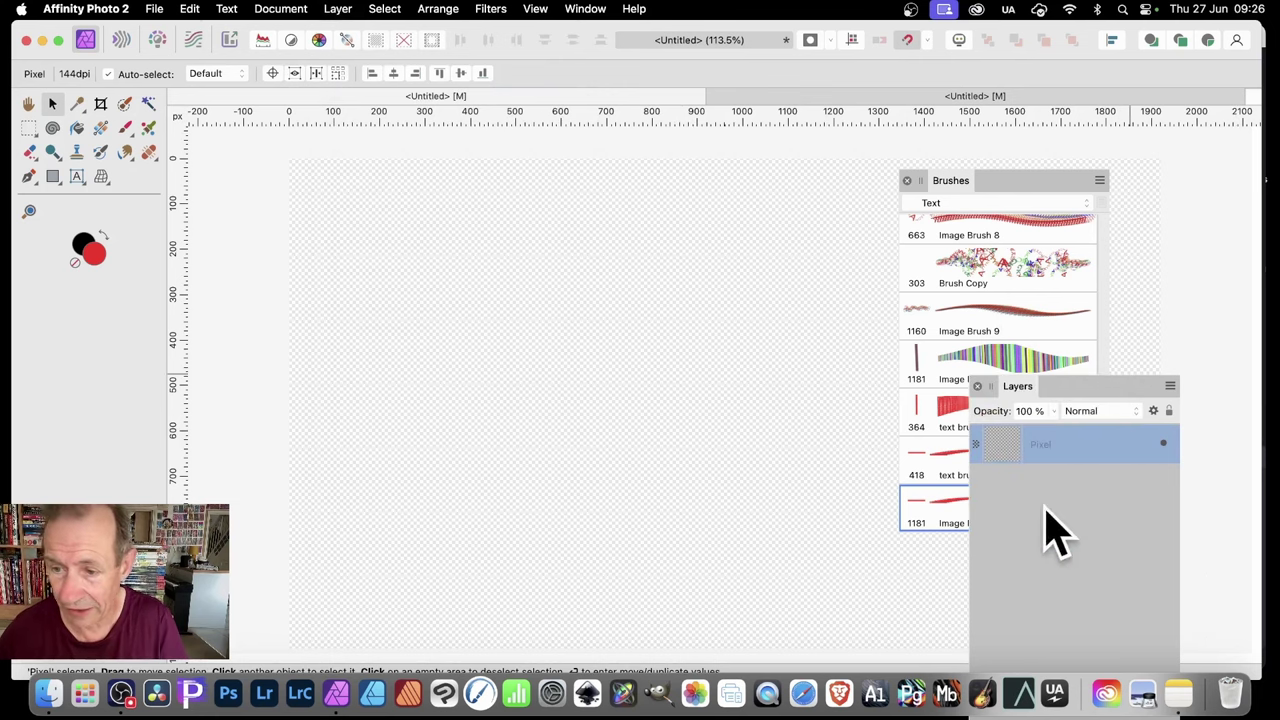
# - Edit Image Brush 11, setting its rotation to 25 %, spacing to 9 % and size to 395.1 px
pyautogui.click(943, 515)
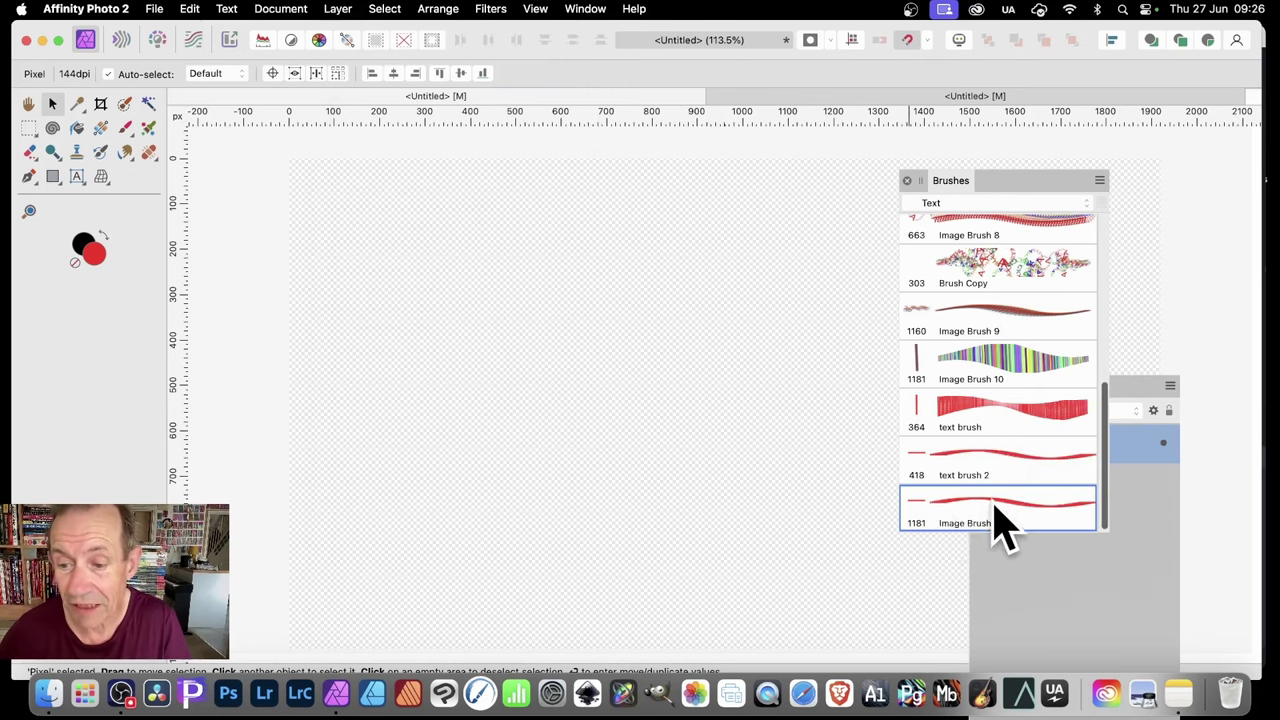
pyautogui.doubleClick(995, 512)
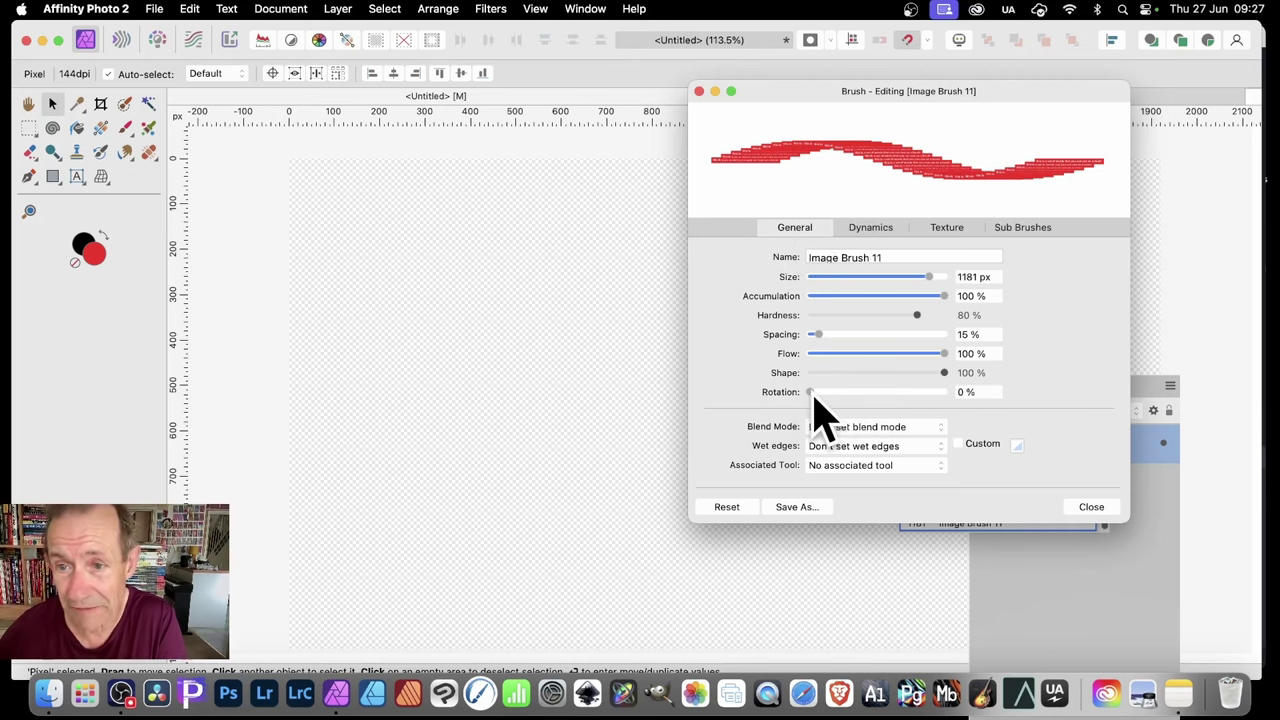
pyautogui.moveTo(813, 396); pyautogui.dragTo(880, 397)
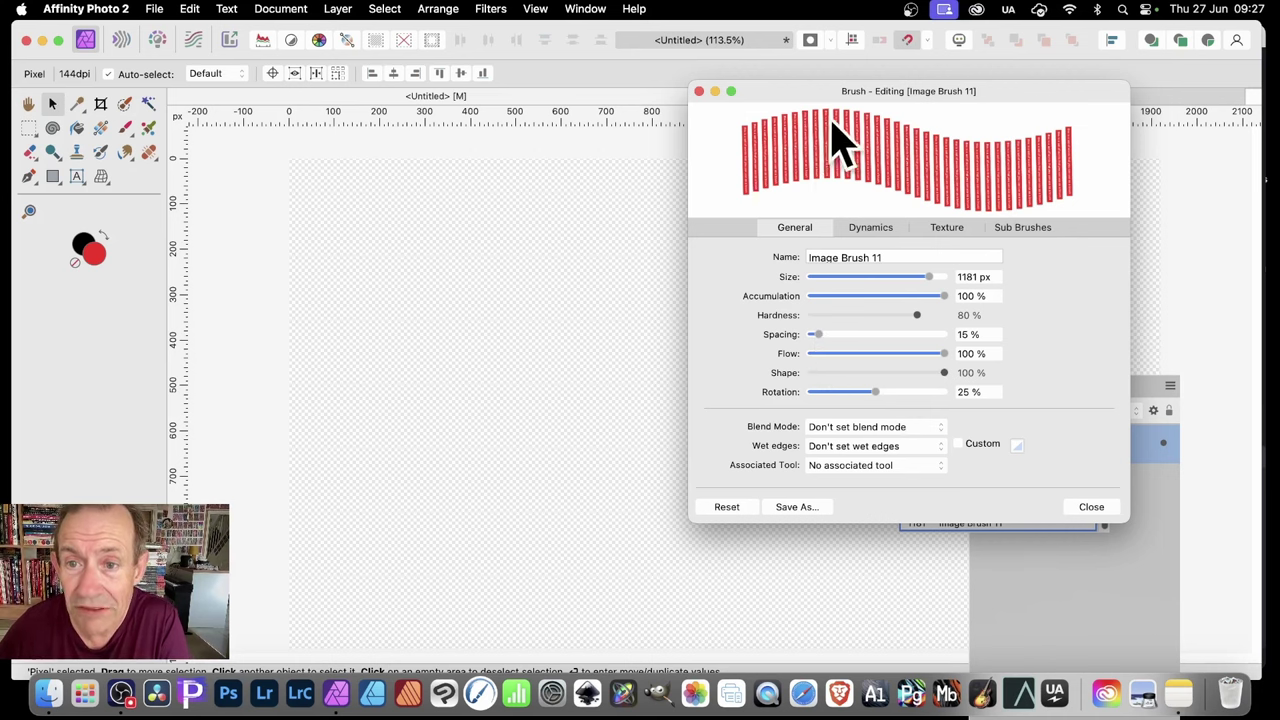
pyautogui.click(812, 338)
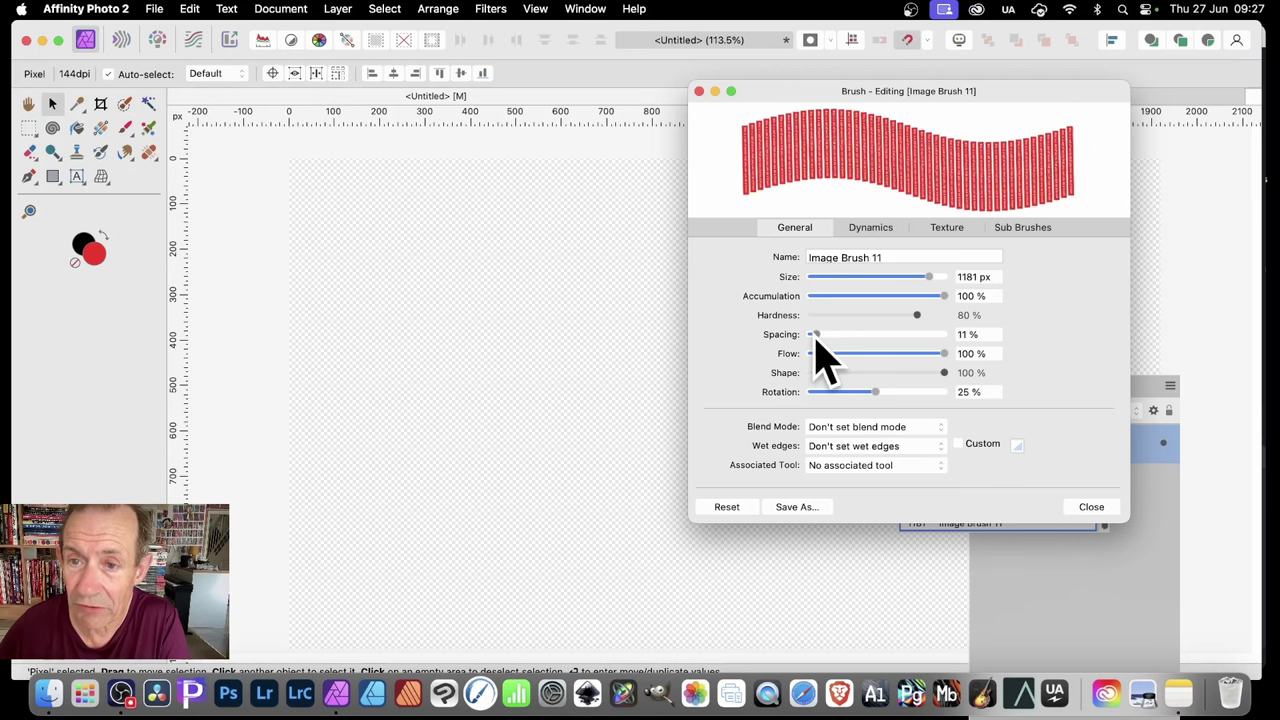
pyautogui.moveTo(815, 338); pyautogui.dragTo(812, 338)
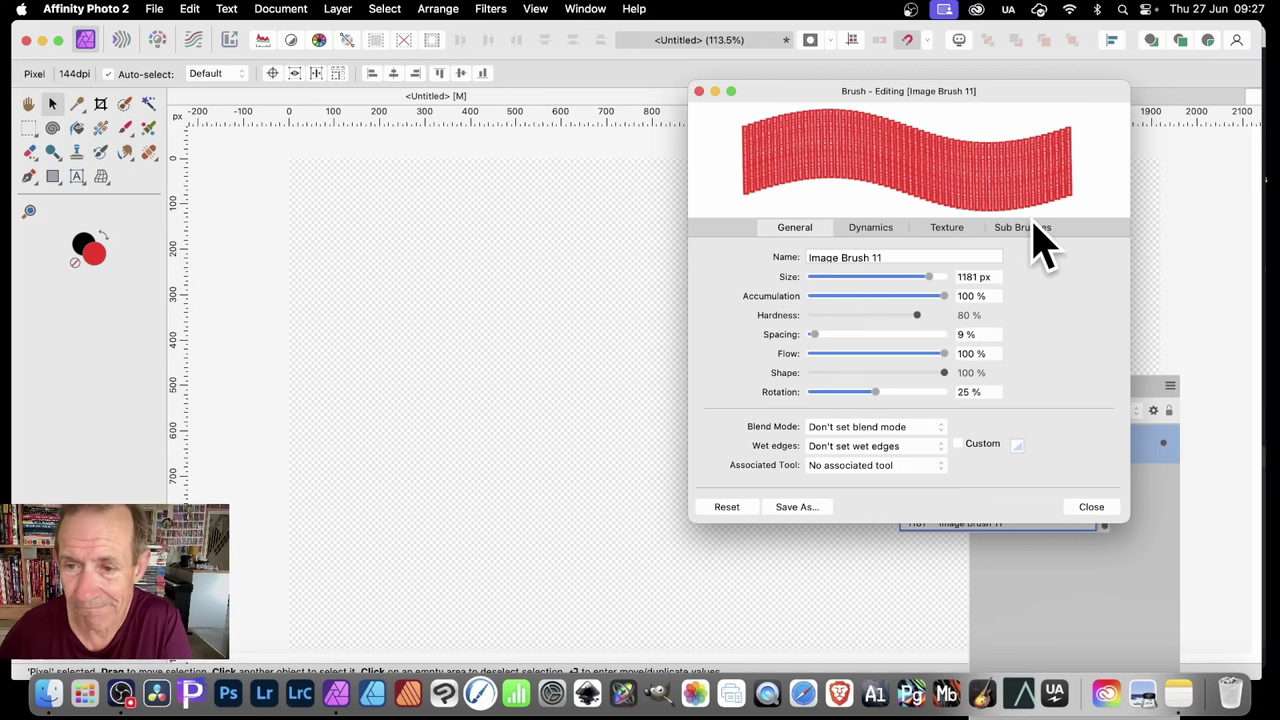
pyautogui.moveTo(930, 278); pyautogui.dragTo(918, 277)
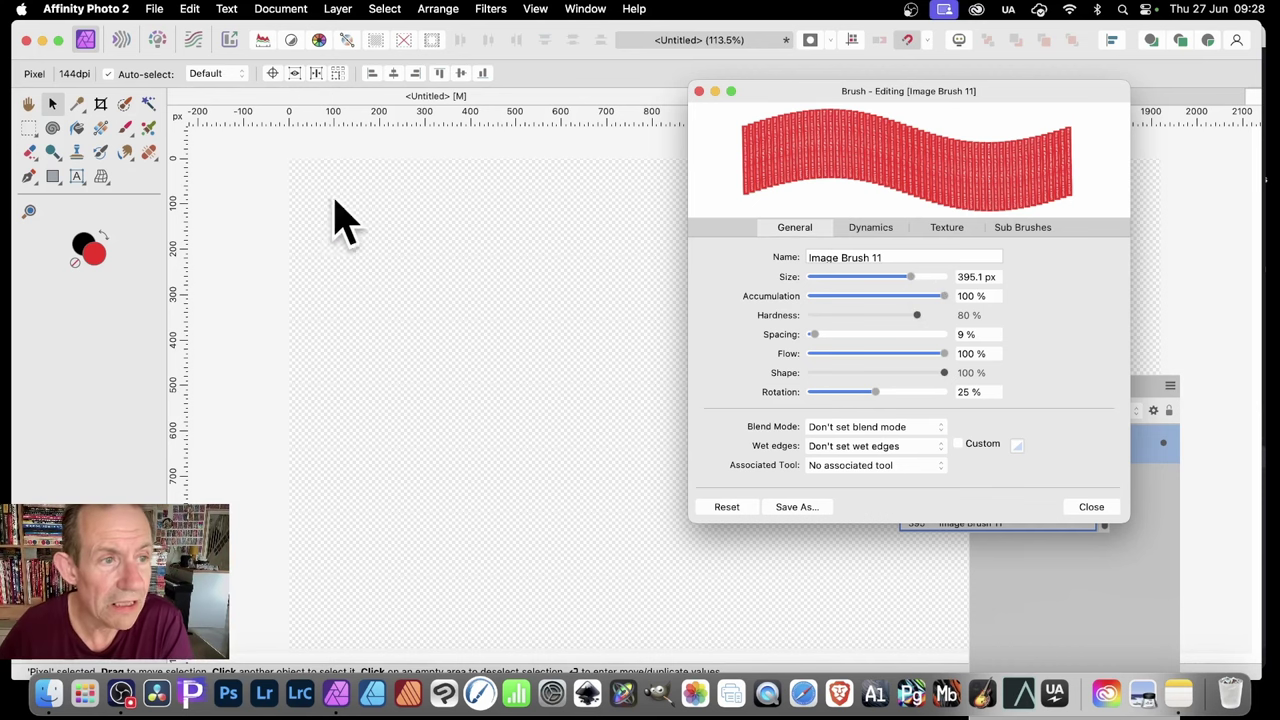
# - Paint test strokes of the rotated text across the empty canvas with the Paint Brush tool and undo them
pyautogui.click(125, 130)
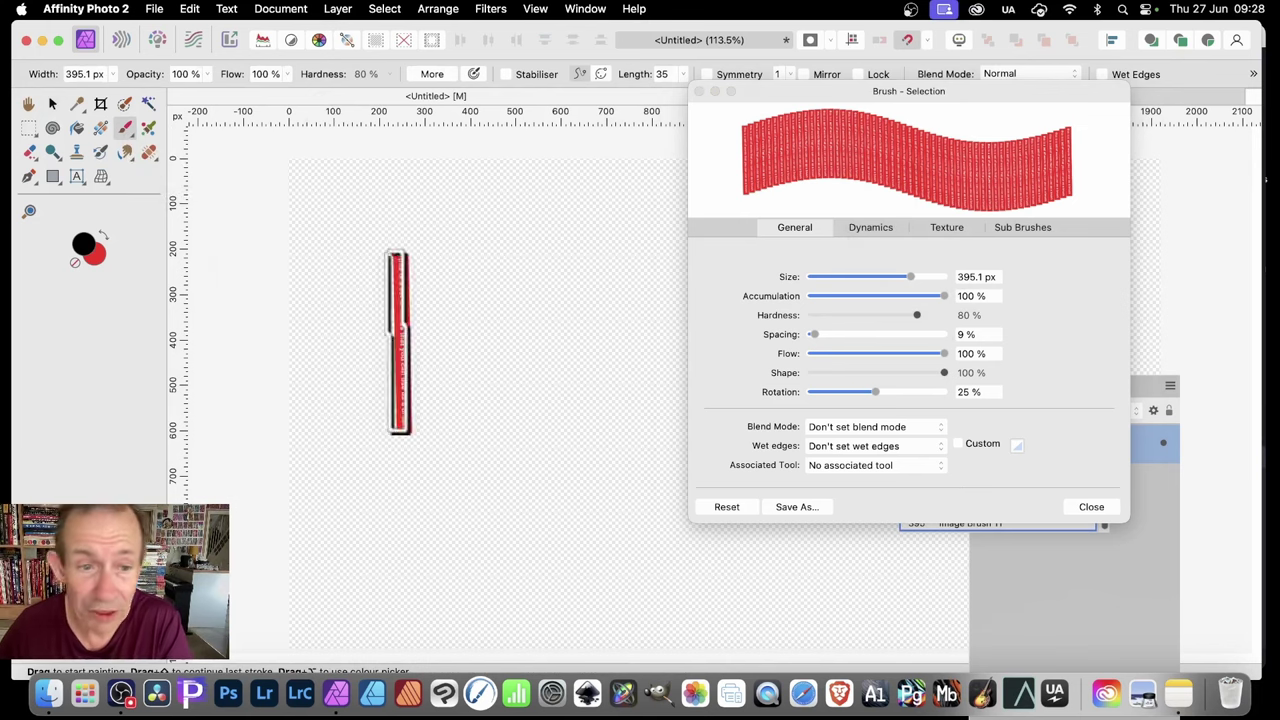
pyautogui.click(552, 233)
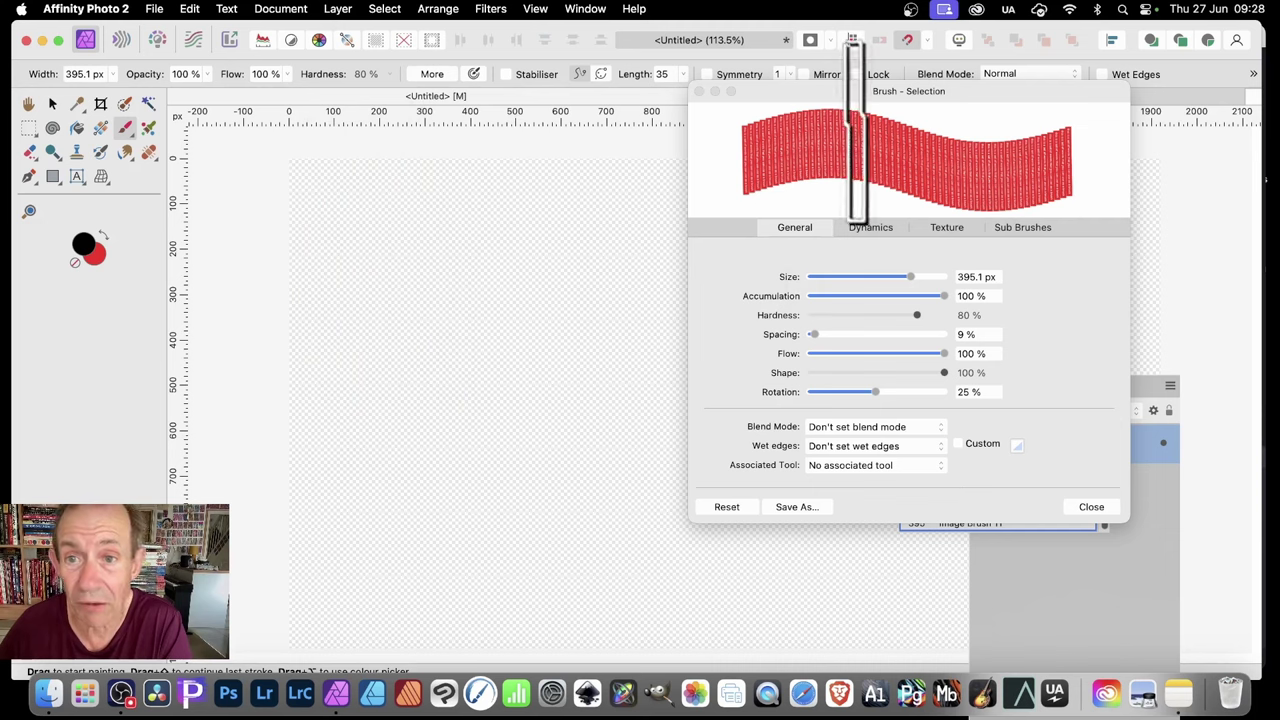
pyautogui.moveTo(328, 287); pyautogui.dragTo(528, 308)
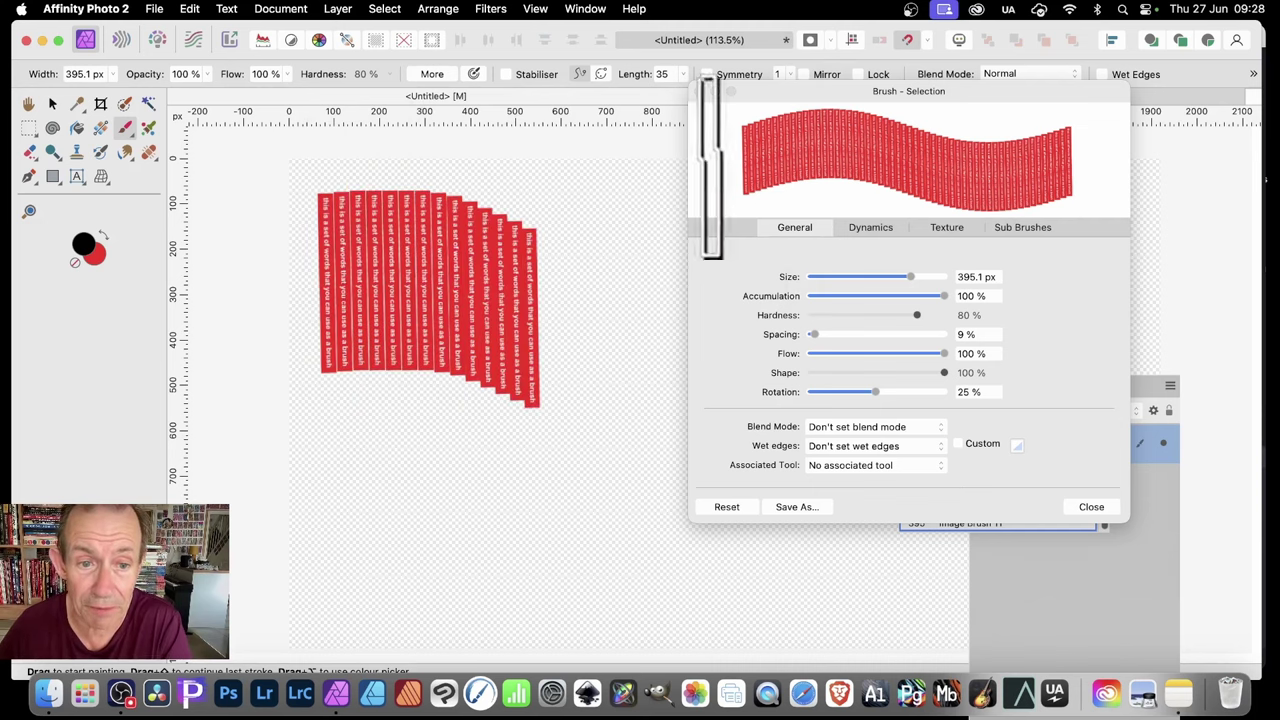
pyautogui.press('super+z')
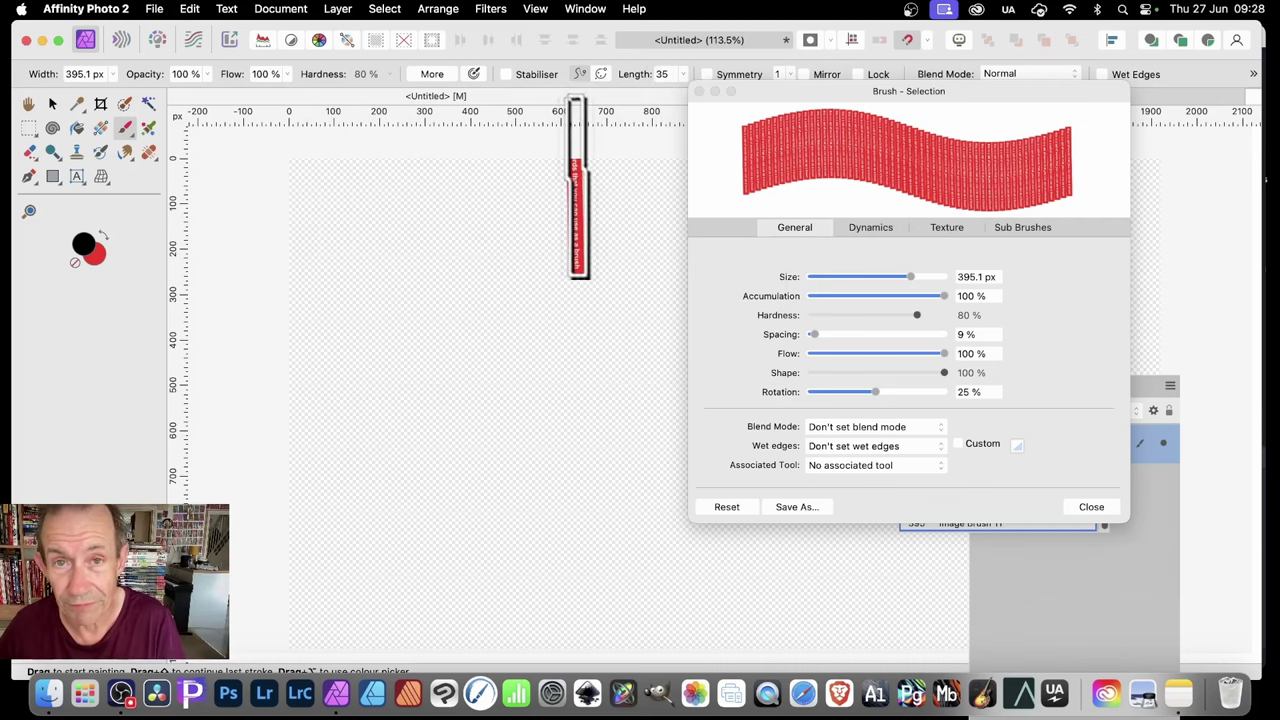
pyautogui.moveTo(370, 305)
pyautogui.mouseDown()
pyautogui.moveTo(434, 296)
pyautogui.moveTo(600, 305)
pyautogui.mouseUp()
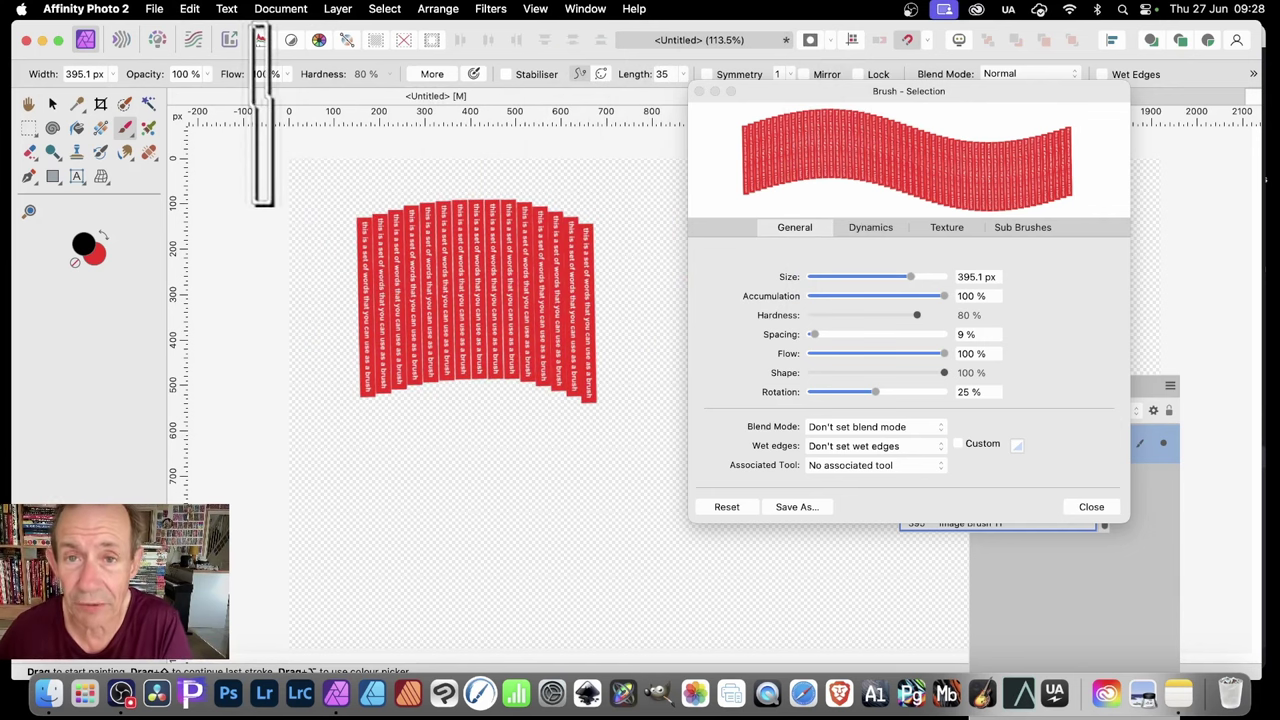
pyautogui.press('super+z')
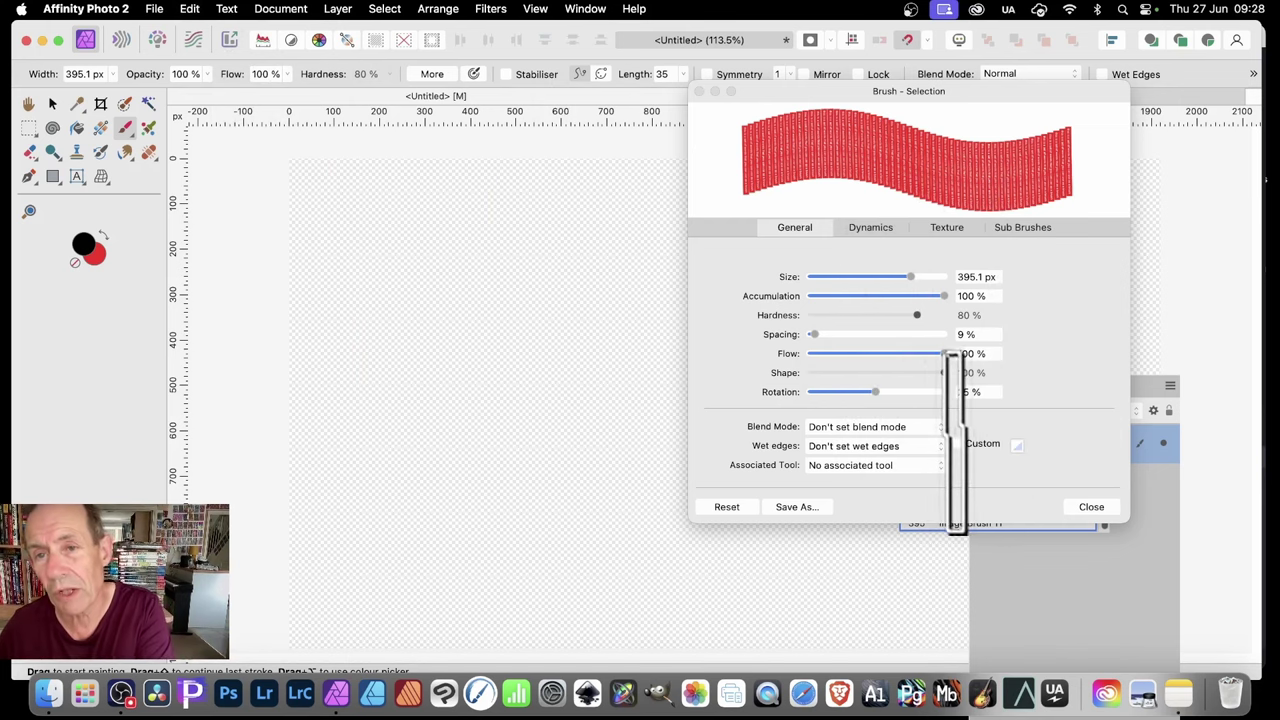
# - Set the brush's size jitter to 100 %, test it with a horizontal stroke on the canvas and undo that stroke
pyautogui.click(882, 232)
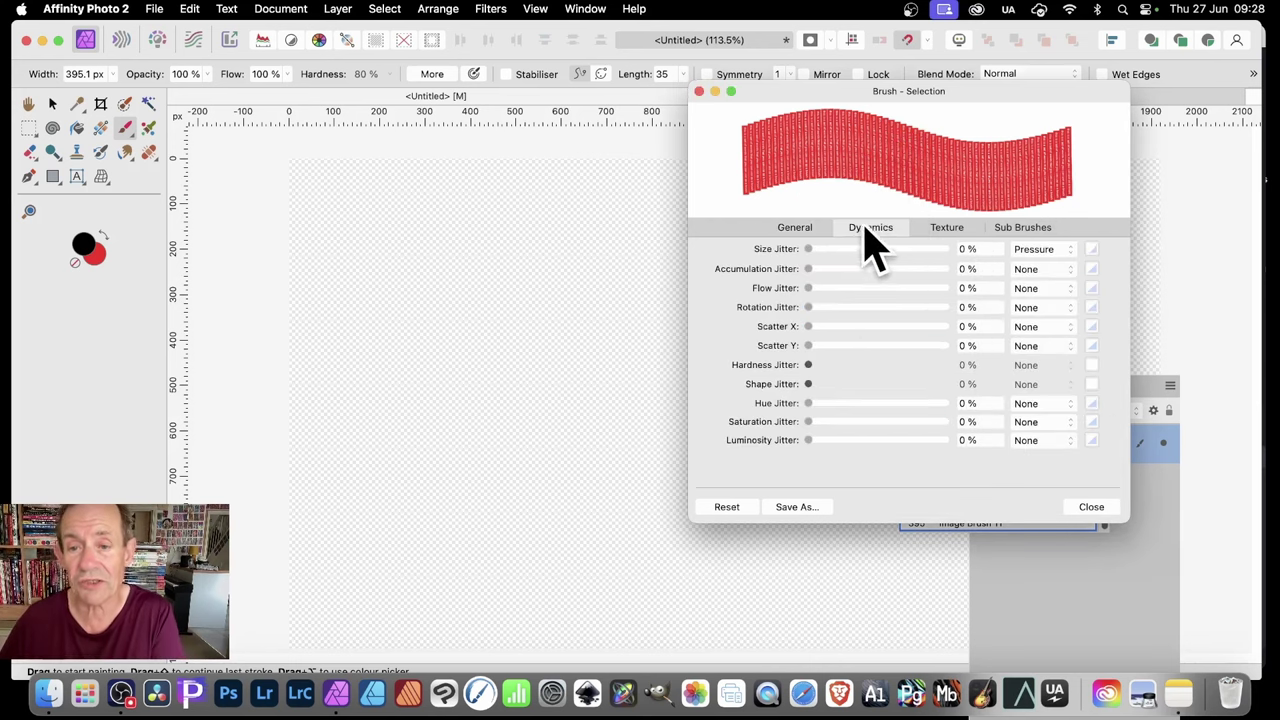
pyautogui.moveTo(809, 250); pyautogui.dragTo(997, 250)
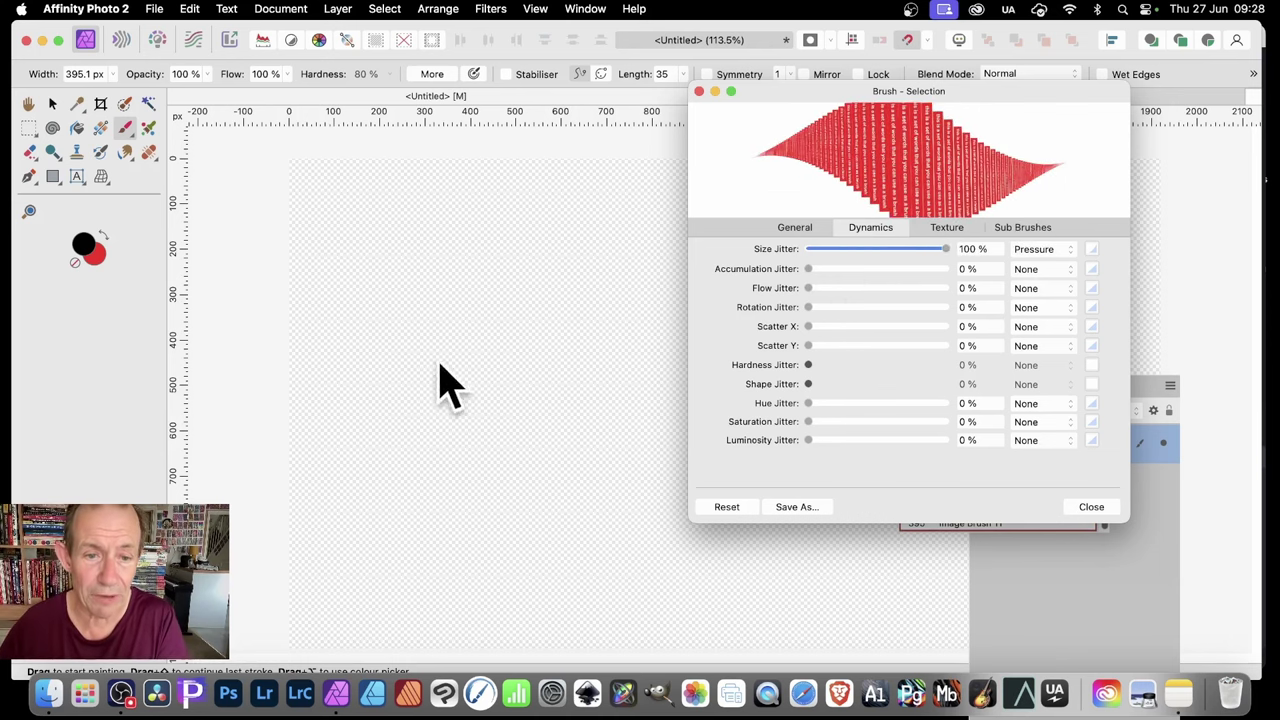
pyautogui.moveTo(355, 360); pyautogui.dragTo(655, 365)
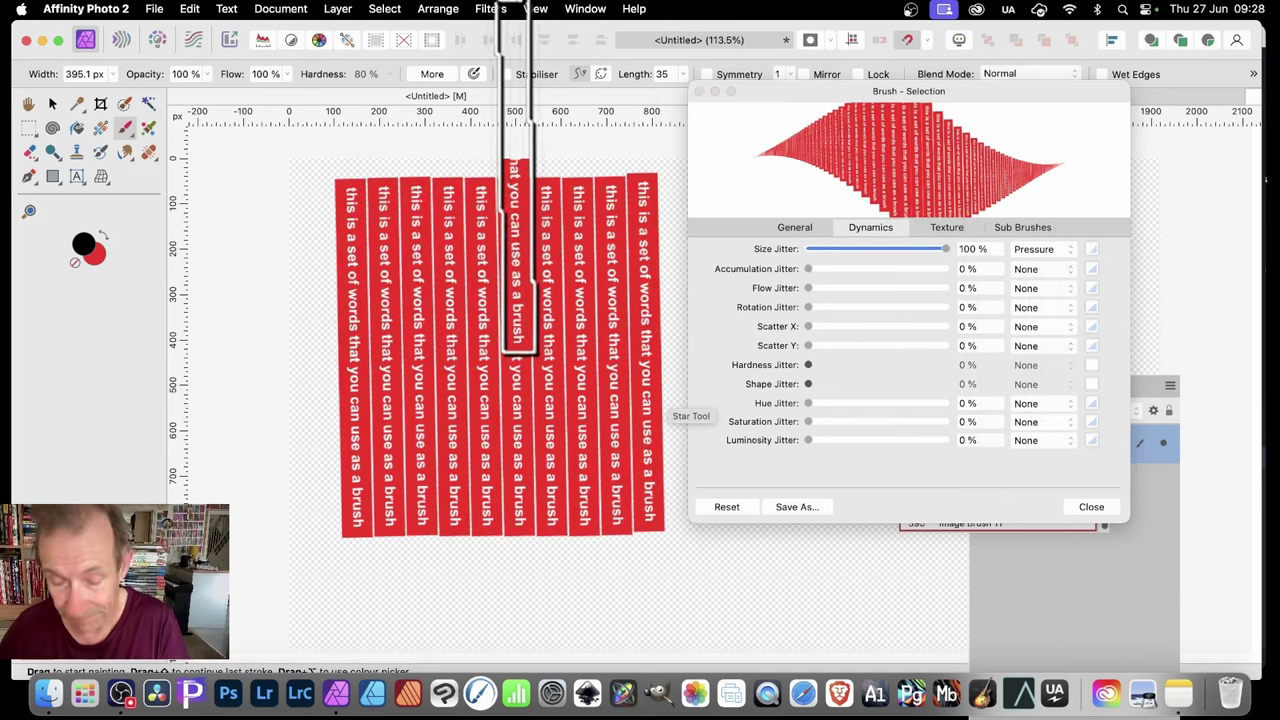
pyautogui.press('super+z')
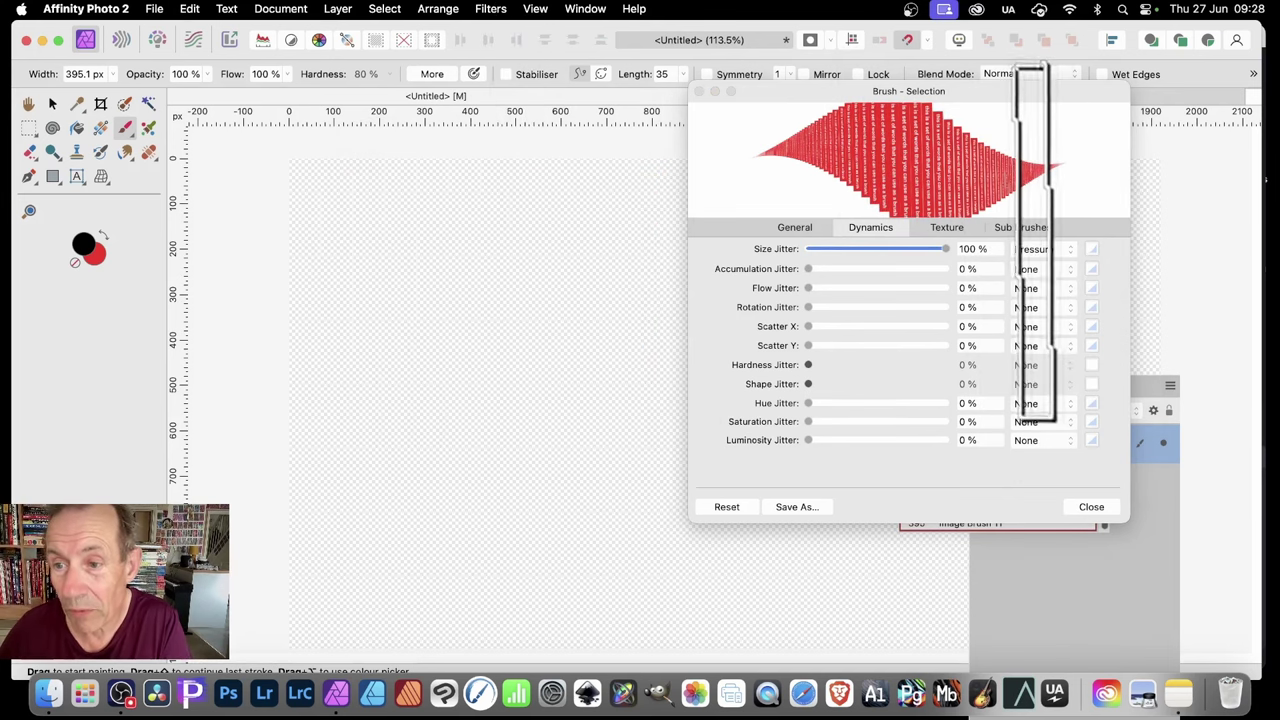
# - Set the size jitter controller to Cyclic and try several standard profiles, ending on a gradually steepening curve
pyautogui.click(1038, 251)
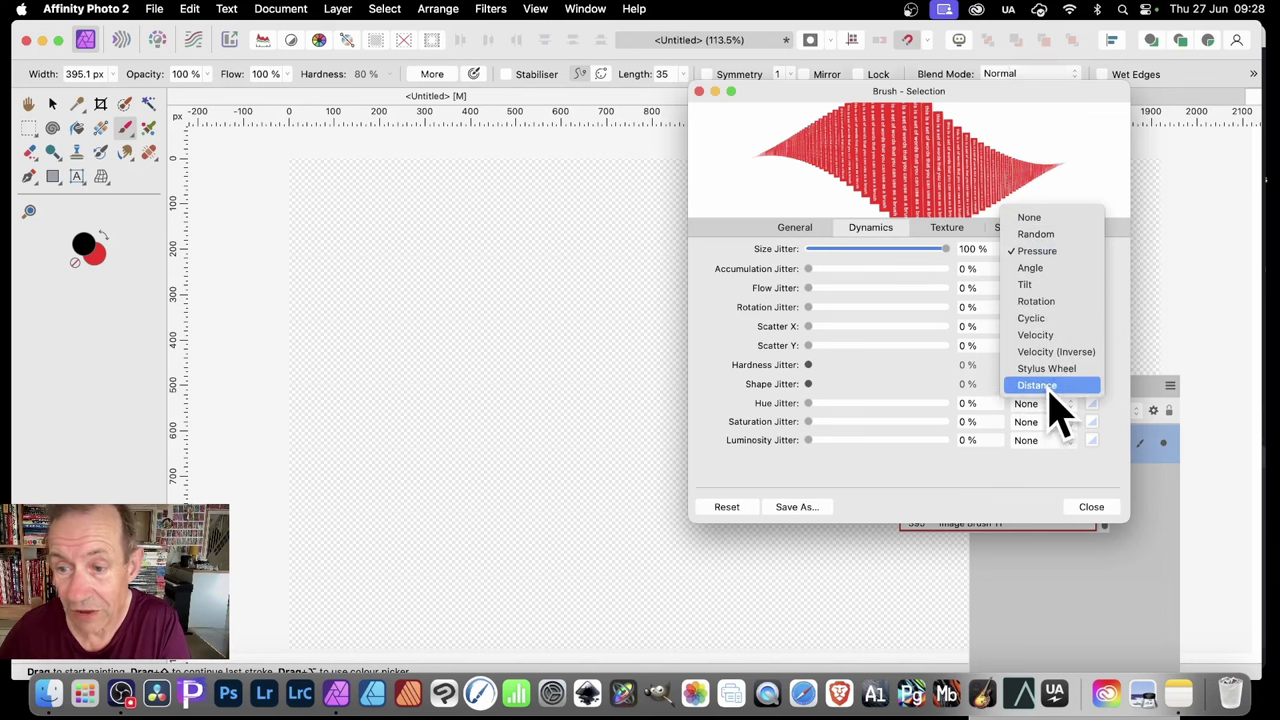
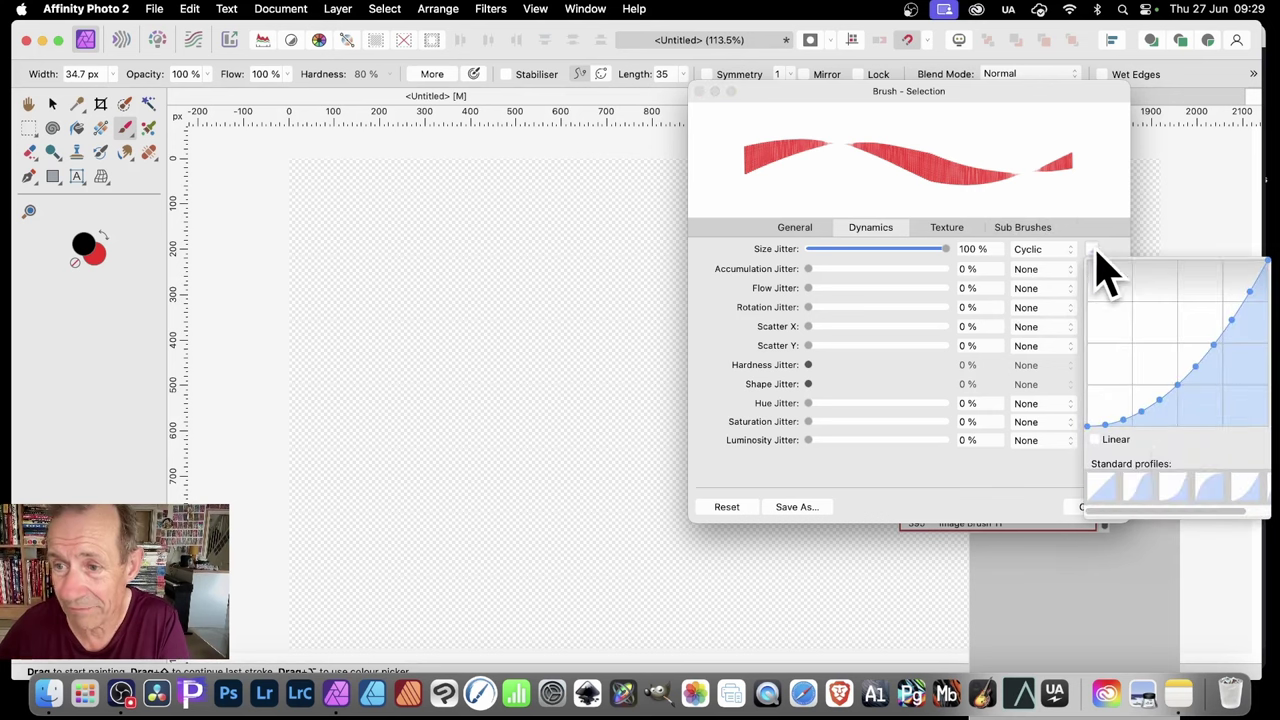
pyautogui.click(1134, 488)
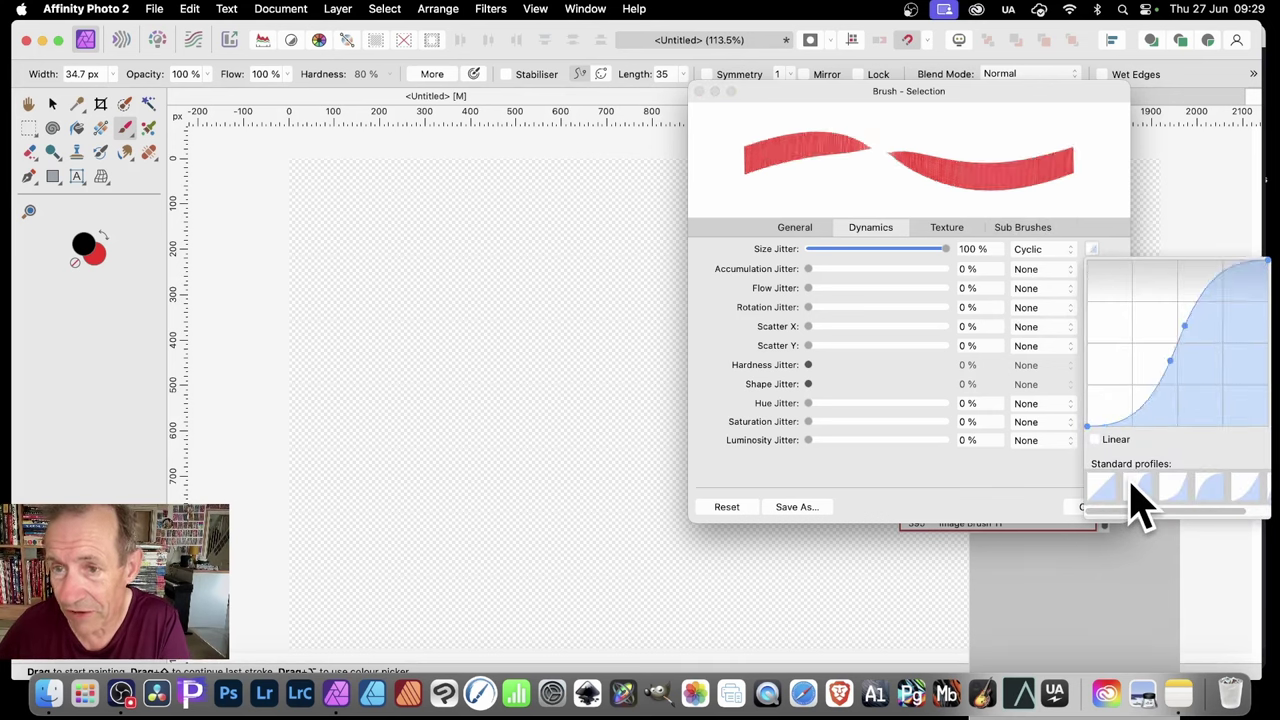
pyautogui.click(1181, 490)
pyautogui.click(1248, 488)
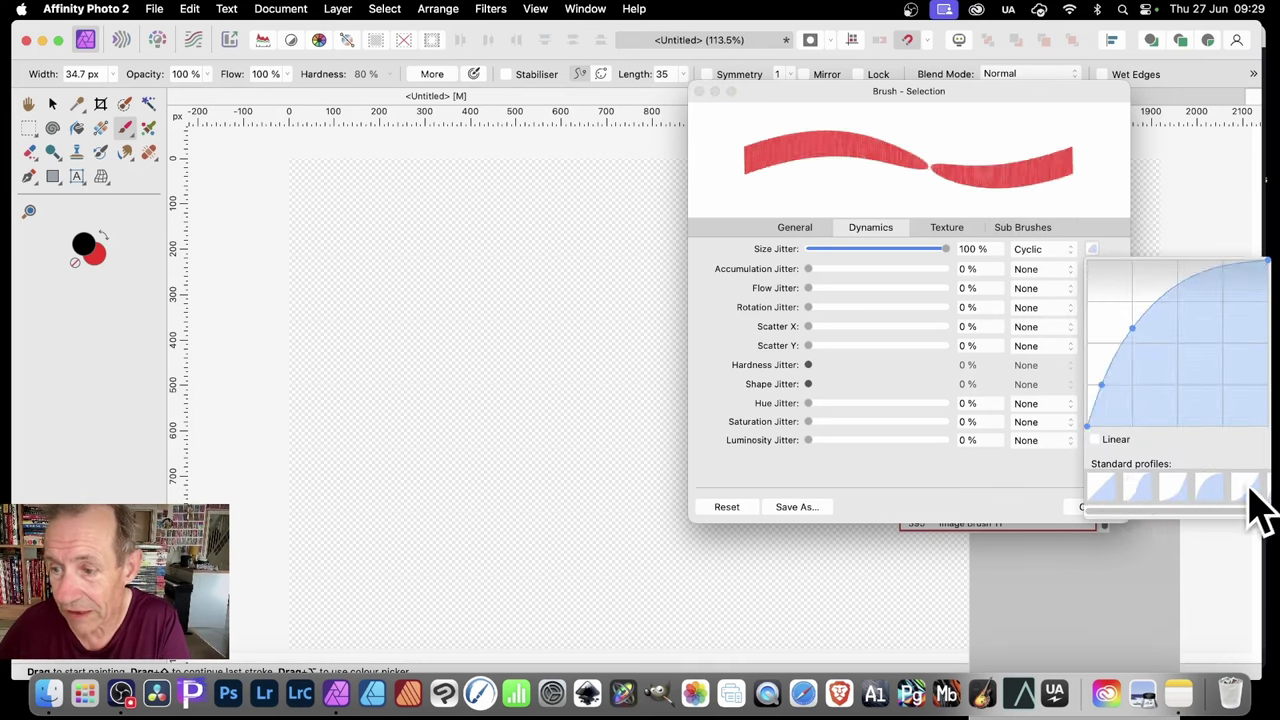
pyautogui.click(1208, 488)
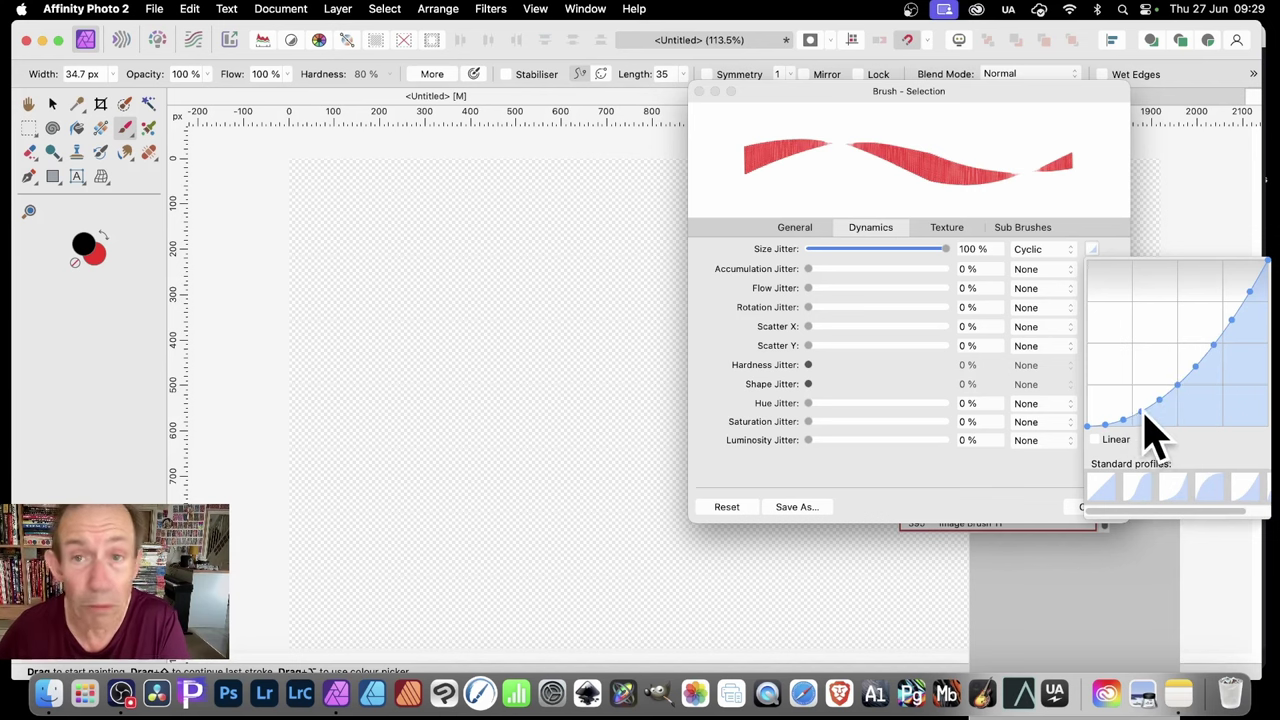
# - Reshape the size jitter curve by moving several of its nodes to form uneven peaks and dips
pyautogui.moveTo(1146, 420); pyautogui.dragTo(1131, 368)
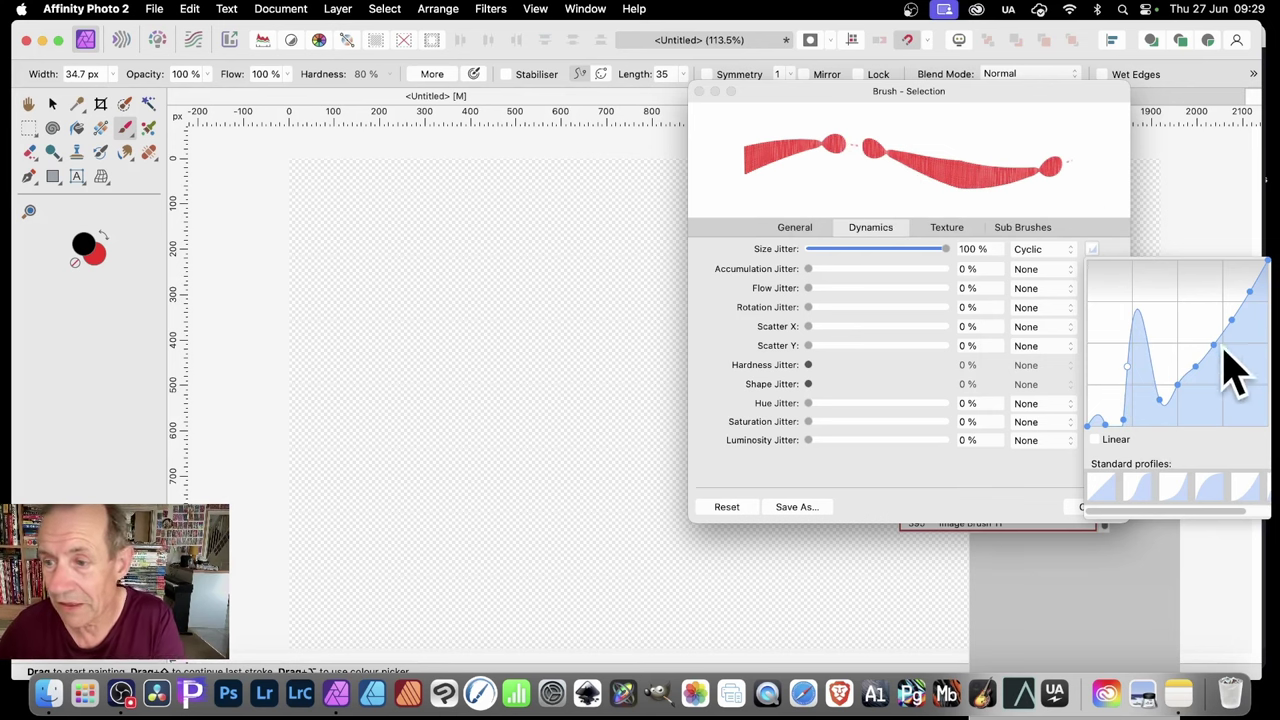
pyautogui.moveTo(1196, 366)
pyautogui.mouseDown()
pyautogui.moveTo(1178, 298)
pyautogui.moveTo(1231, 317)
pyautogui.moveTo(1257, 300)
pyautogui.moveTo(1254, 352)
pyautogui.mouseUp()
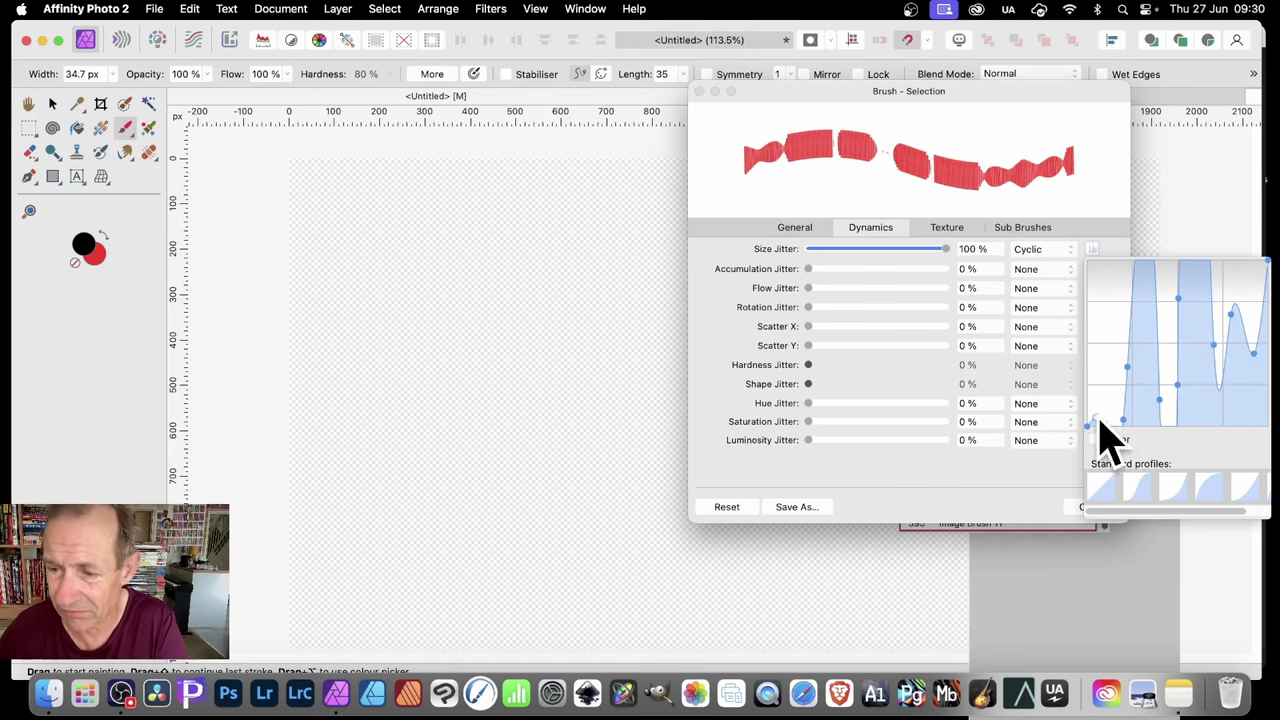
pyautogui.moveTo(1098, 418)
pyautogui.mouseDown()
pyautogui.moveTo(1100, 316)
pyautogui.moveTo(1121, 368)
pyautogui.mouseUp()
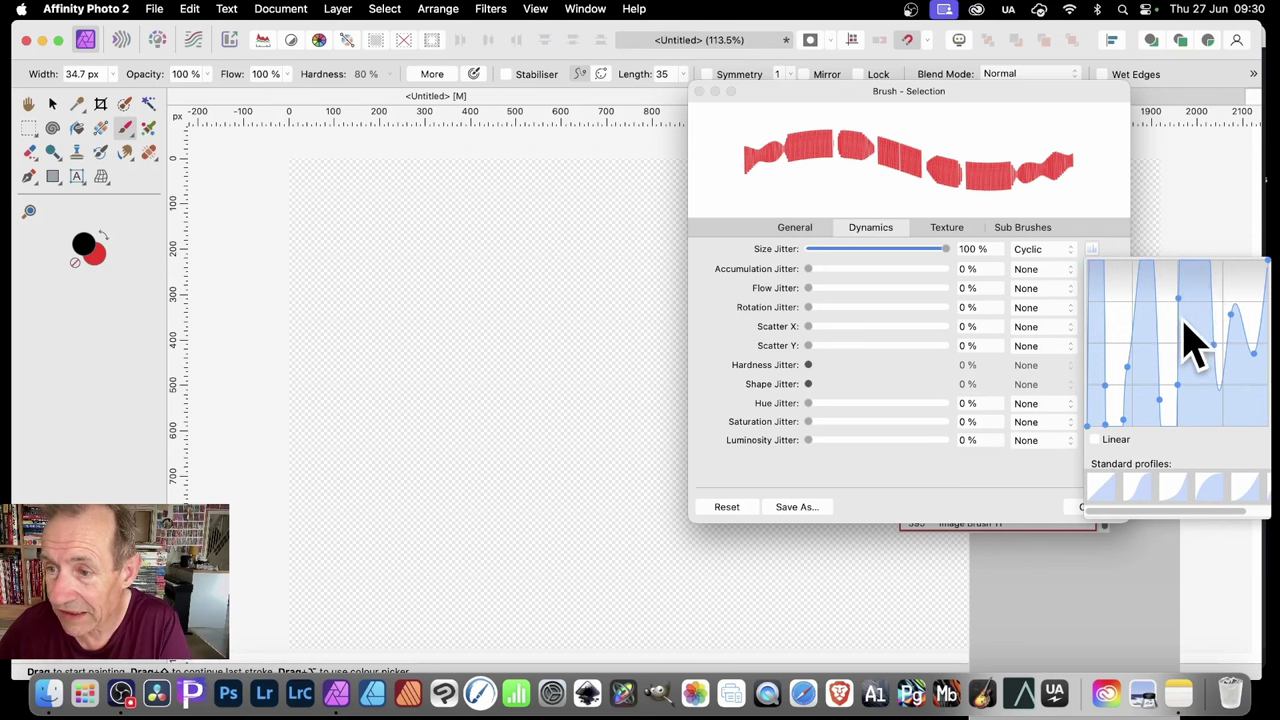
pyautogui.moveTo(1180, 302); pyautogui.dragTo(1193, 352)
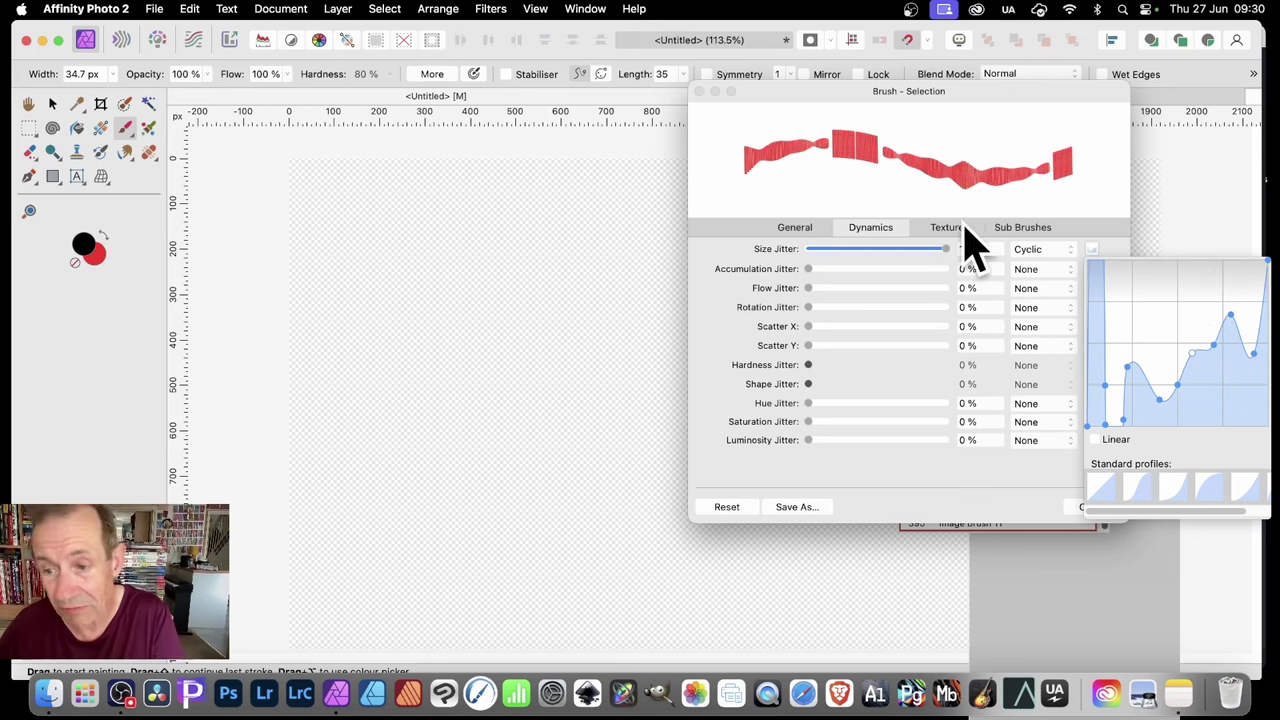
# - Test the reshaped size jitter curve with several sweeping strokes across the canvas and undo them
pyautogui.click(980, 505)
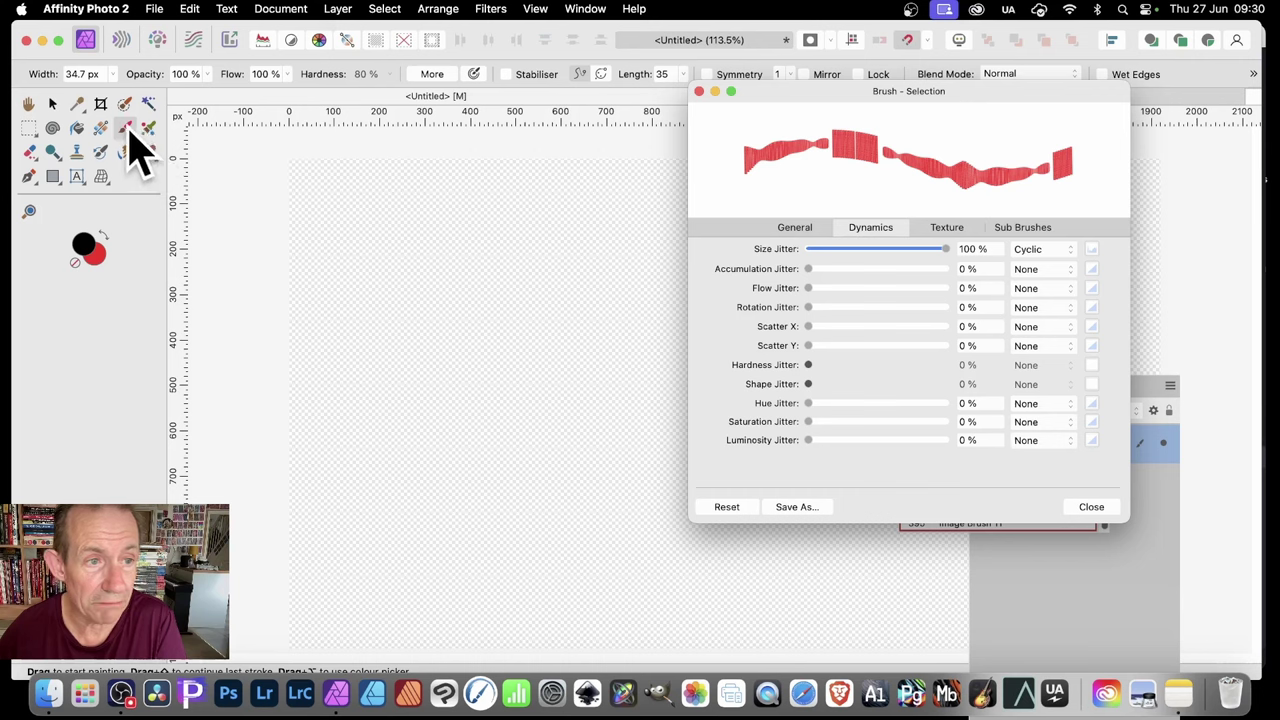
pyautogui.moveTo(362, 268)
pyautogui.mouseDown()
pyautogui.moveTo(555, 262)
pyautogui.moveTo(605, 300)
pyautogui.mouseUp()
pyautogui.moveTo(679, 284)
pyautogui.mouseDown()
pyautogui.moveTo(562, 276)
pyautogui.moveTo(402, 364)
pyautogui.moveTo(395, 327)
pyautogui.moveTo(619, 411)
pyautogui.moveTo(697, 354)
pyautogui.moveTo(519, 396)
pyautogui.moveTo(408, 456)
pyautogui.moveTo(395, 414)
pyautogui.moveTo(669, 475)
pyautogui.moveTo(581, 468)
pyautogui.moveTo(419, 537)
pyautogui.mouseUp()
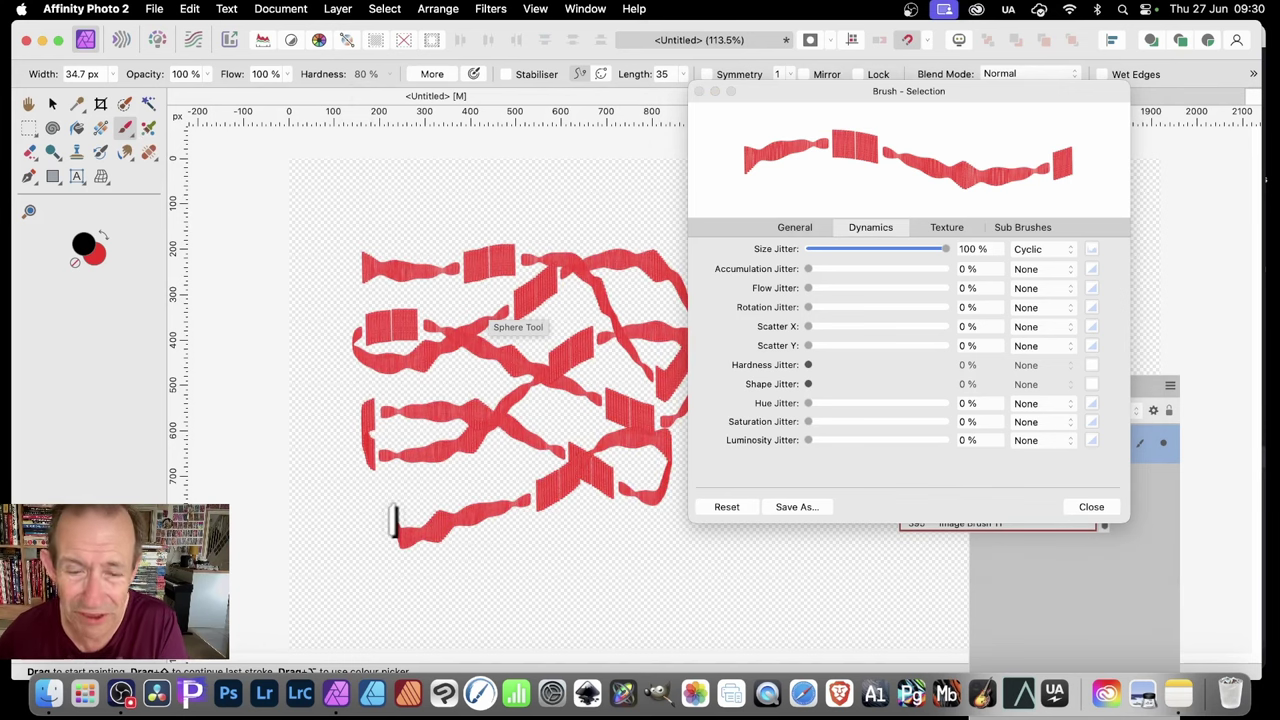
pyautogui.moveTo(395, 522)
pyautogui.mouseDown()
pyautogui.moveTo(435, 453)
pyautogui.moveTo(580, 428)
pyautogui.moveTo(504, 318)
pyautogui.moveTo(400, 250)
pyautogui.moveTo(566, 220)
pyautogui.mouseUp()
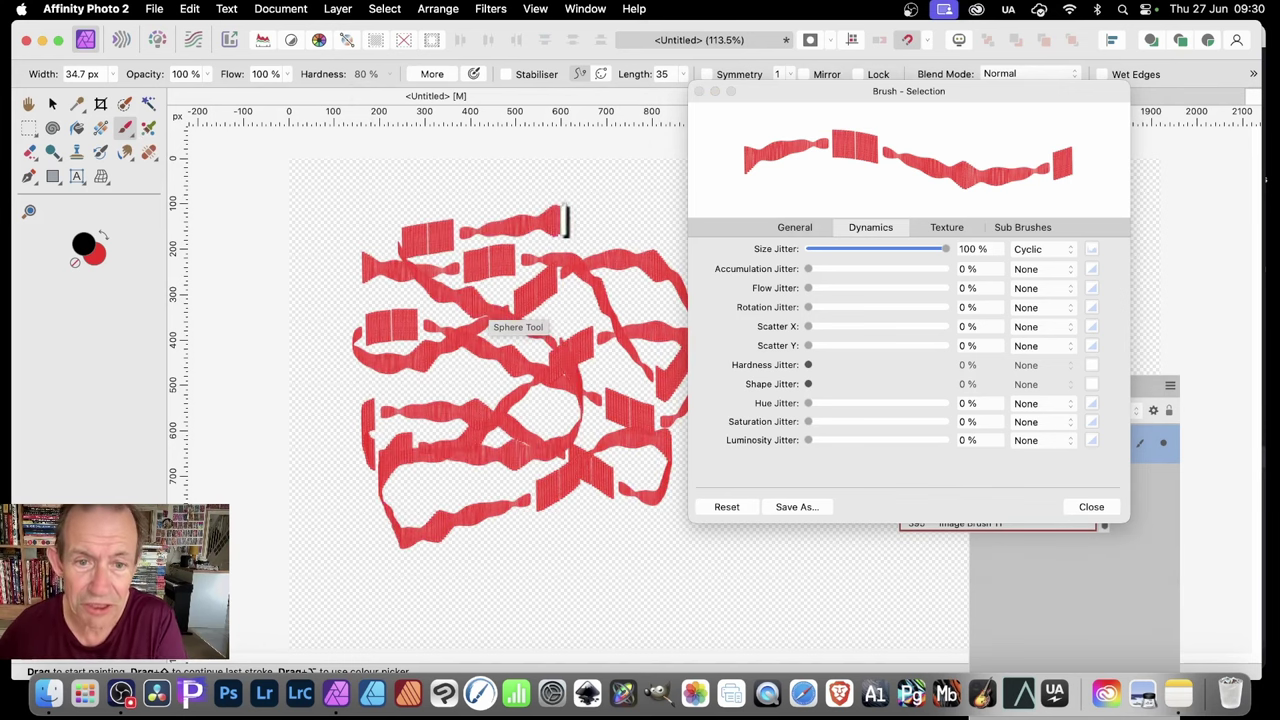
pyautogui.moveTo(660, 215)
pyautogui.mouseDown()
pyautogui.moveTo(526, 190)
pyautogui.moveTo(435, 195)
pyautogui.moveTo(330, 233)
pyautogui.moveTo(368, 350)
pyautogui.moveTo(472, 545)
pyautogui.moveTo(540, 470)
pyautogui.mouseUp()
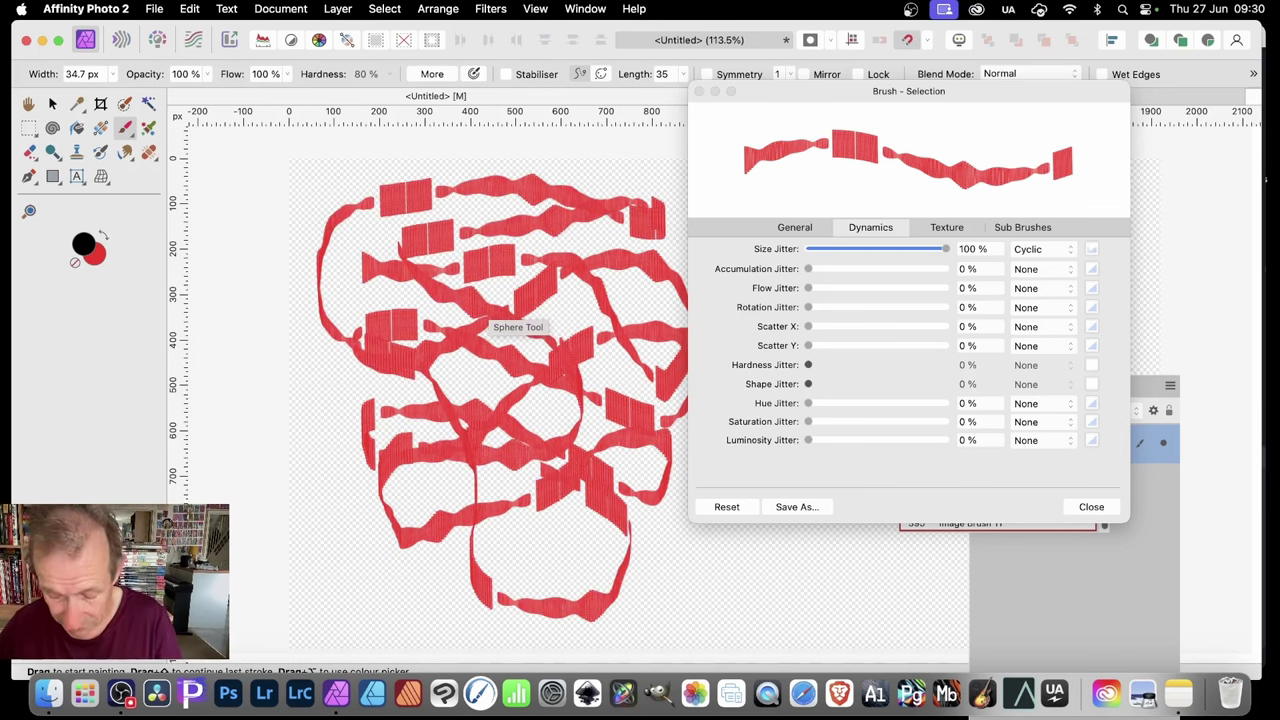
pyautogui.press('super+z')
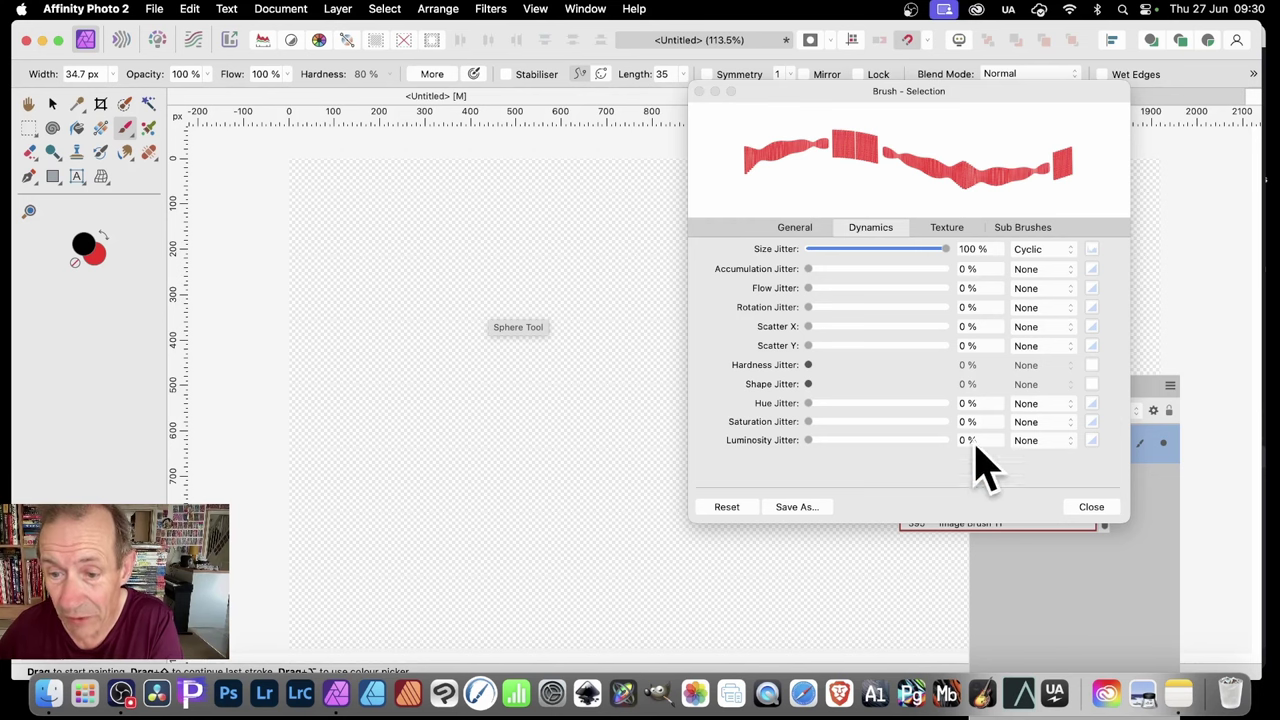
# - Set the hue jitter to 100 % with the Cyclic controller and paint looping multicoloured strokes across the canvas
pyautogui.moveTo(822, 405); pyautogui.dragTo(938, 405)
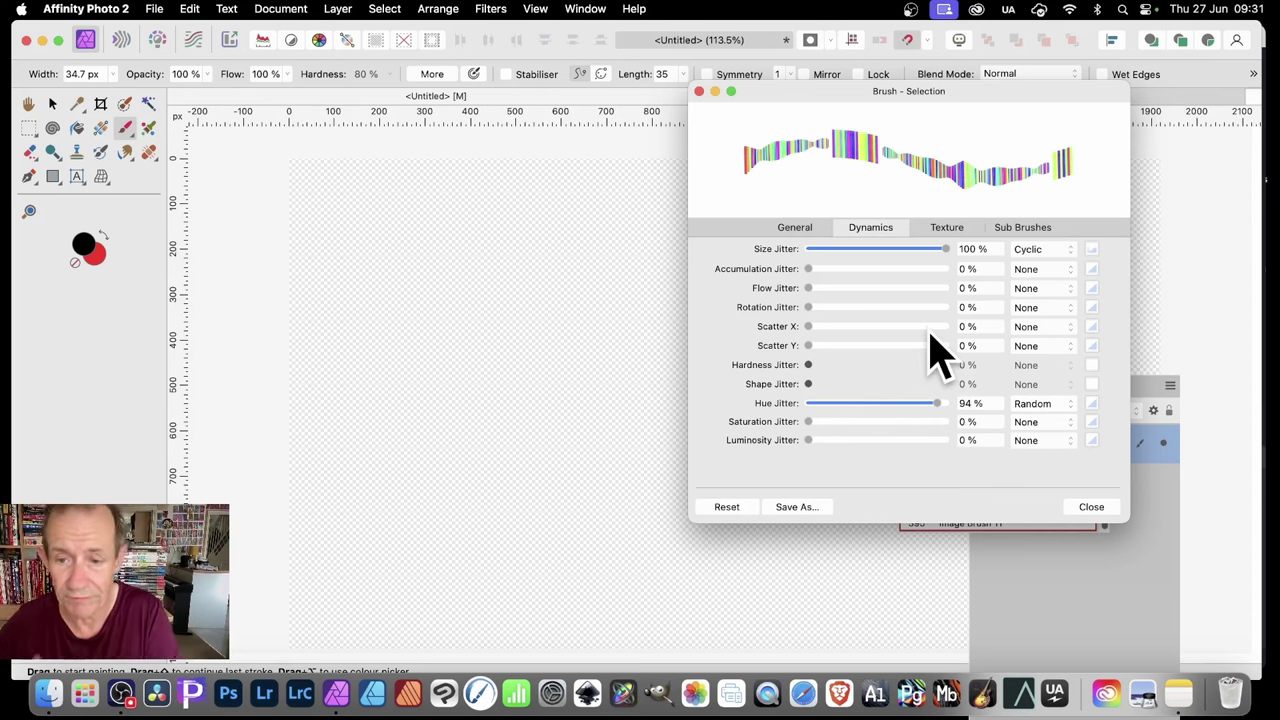
pyautogui.click(1050, 405)
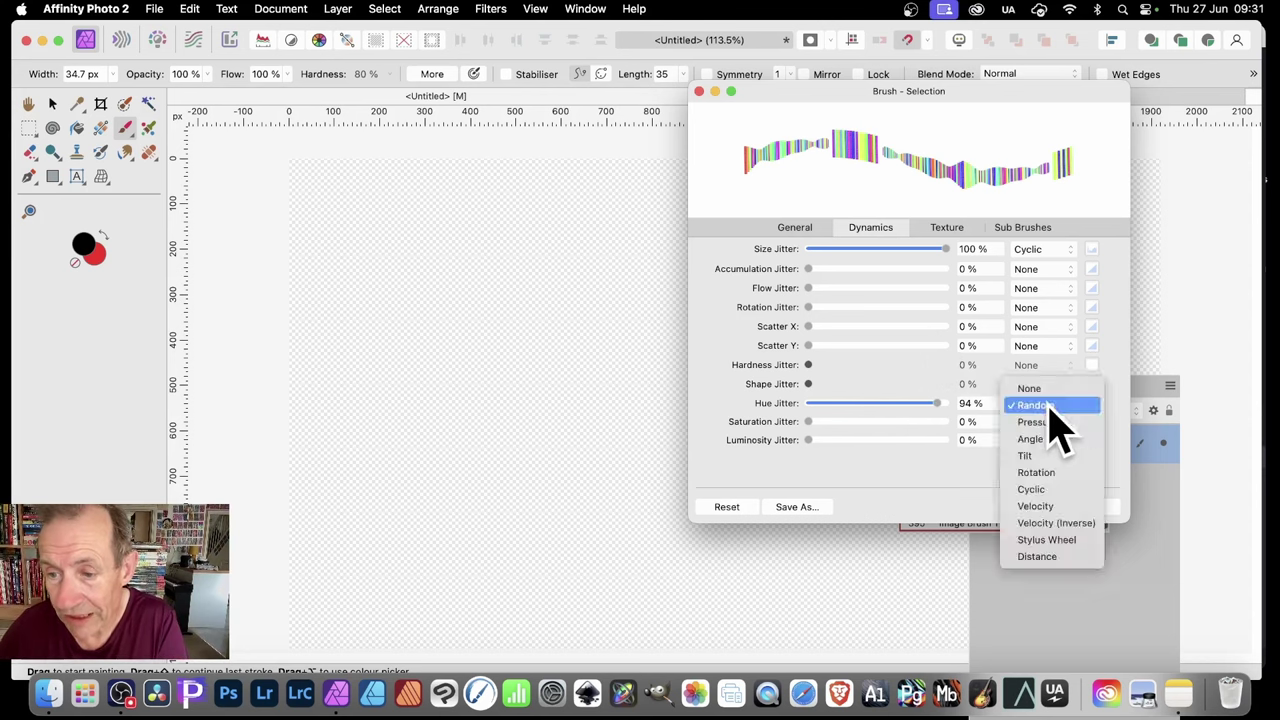
pyautogui.click(1040, 489)
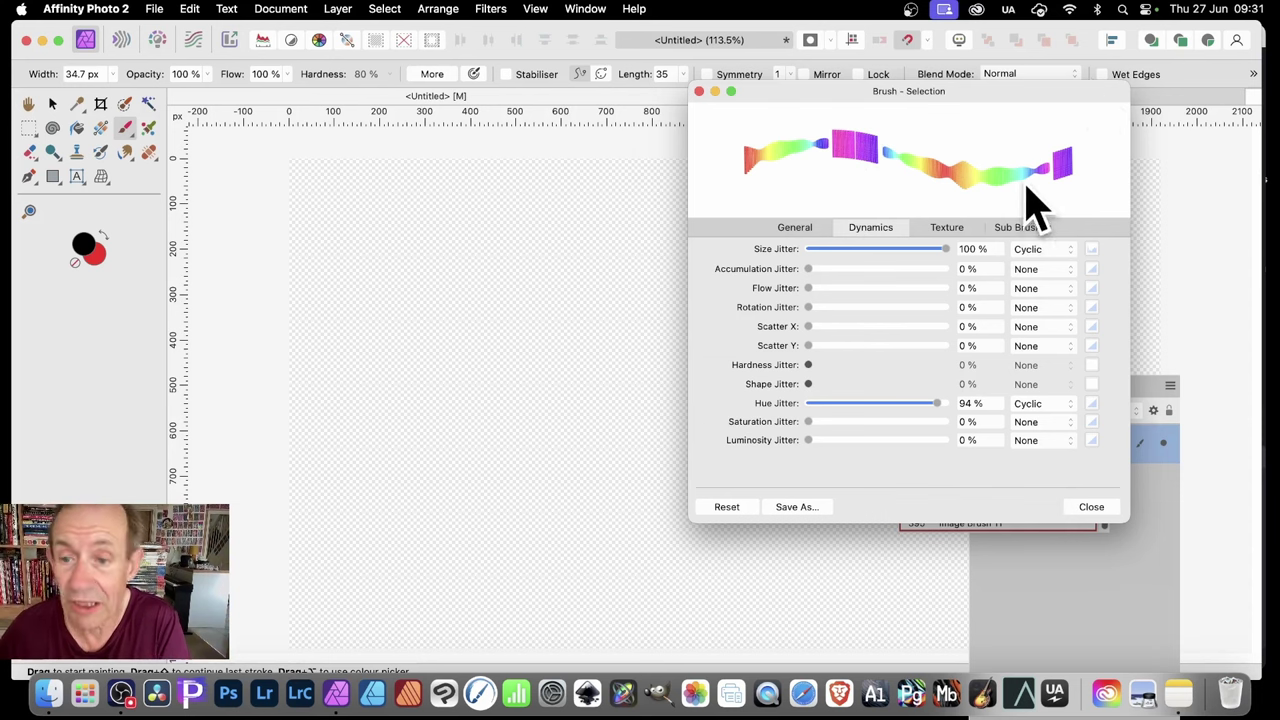
pyautogui.moveTo(933, 403); pyautogui.dragTo(952, 406)
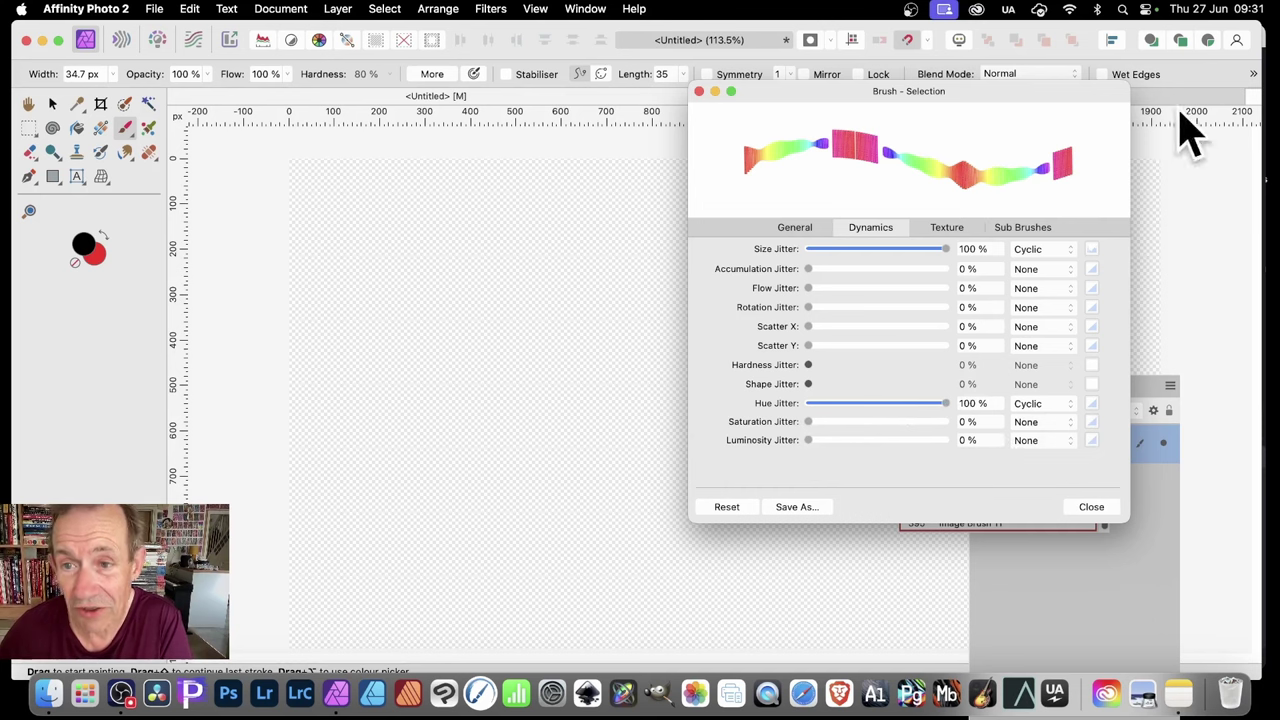
pyautogui.moveTo(331, 272)
pyautogui.mouseDown()
pyautogui.moveTo(476, 208)
pyautogui.moveTo(611, 215)
pyautogui.moveTo(526, 405)
pyautogui.moveTo(619, 420)
pyautogui.moveTo(488, 295)
pyautogui.moveTo(386, 388)
pyautogui.moveTo(601, 578)
pyautogui.moveTo(628, 410)
pyautogui.moveTo(693, 312)
pyautogui.moveTo(439, 320)
pyautogui.moveTo(571, 443)
pyautogui.moveTo(627, 525)
pyautogui.moveTo(577, 348)
pyautogui.moveTo(624, 297)
pyautogui.moveTo(392, 237)
pyautogui.moveTo(459, 380)
pyautogui.moveTo(583, 458)
pyautogui.moveTo(363, 457)
pyautogui.moveTo(504, 300)
pyautogui.moveTo(513, 268)
pyautogui.mouseUp()
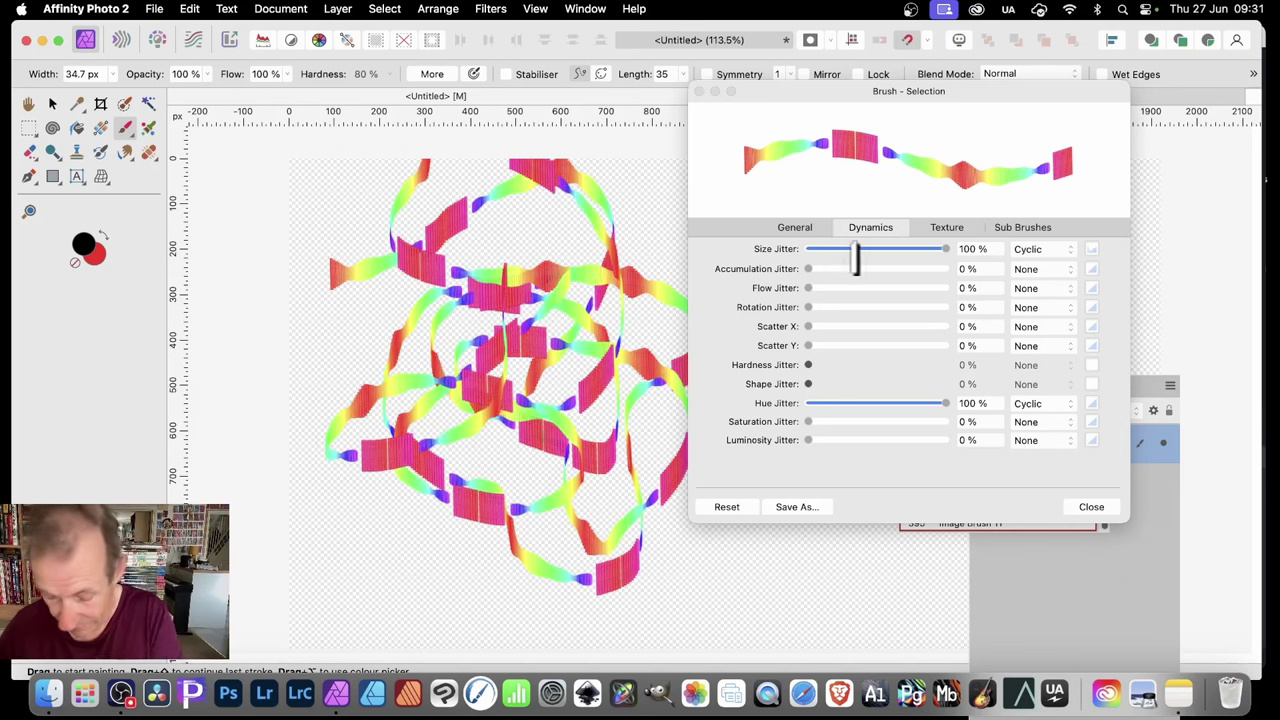
# - Set the size jitter controller to None and reshape the hue jitter curve, raising part of the gradually steepening standard profile
pyautogui.click(1063, 250)
pyautogui.click(1063, 172)
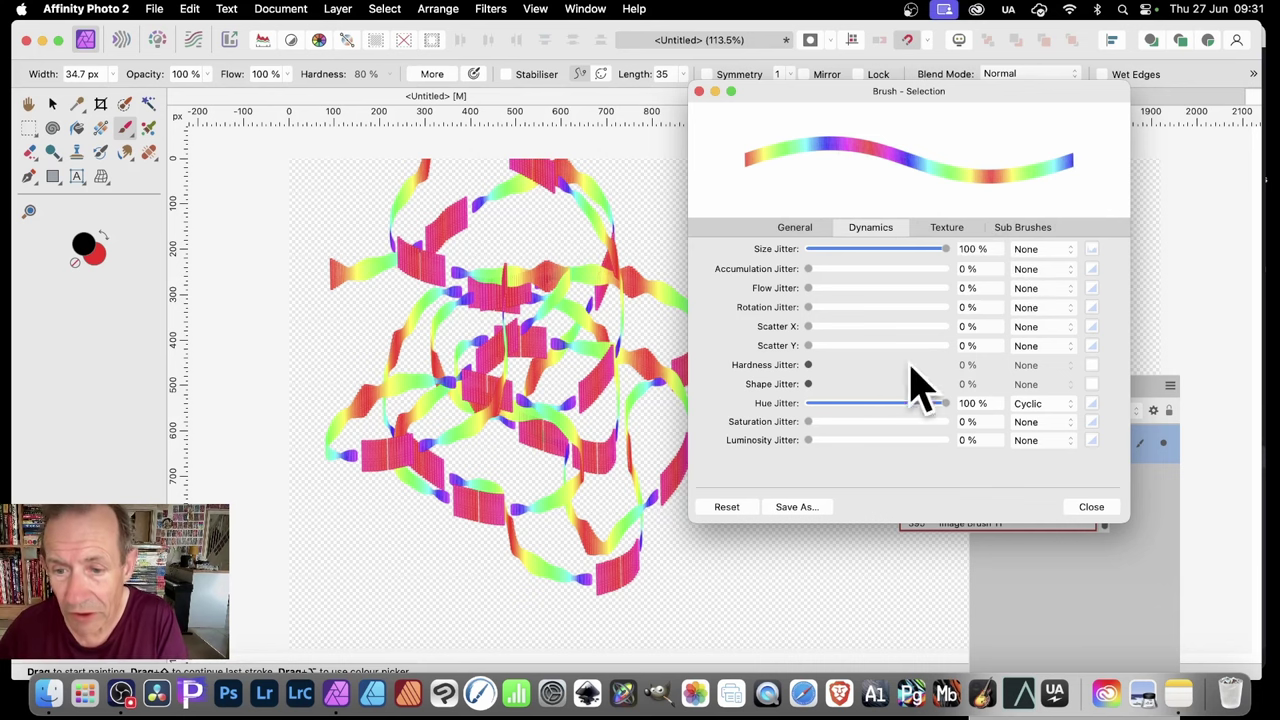
pyautogui.click(1092, 404)
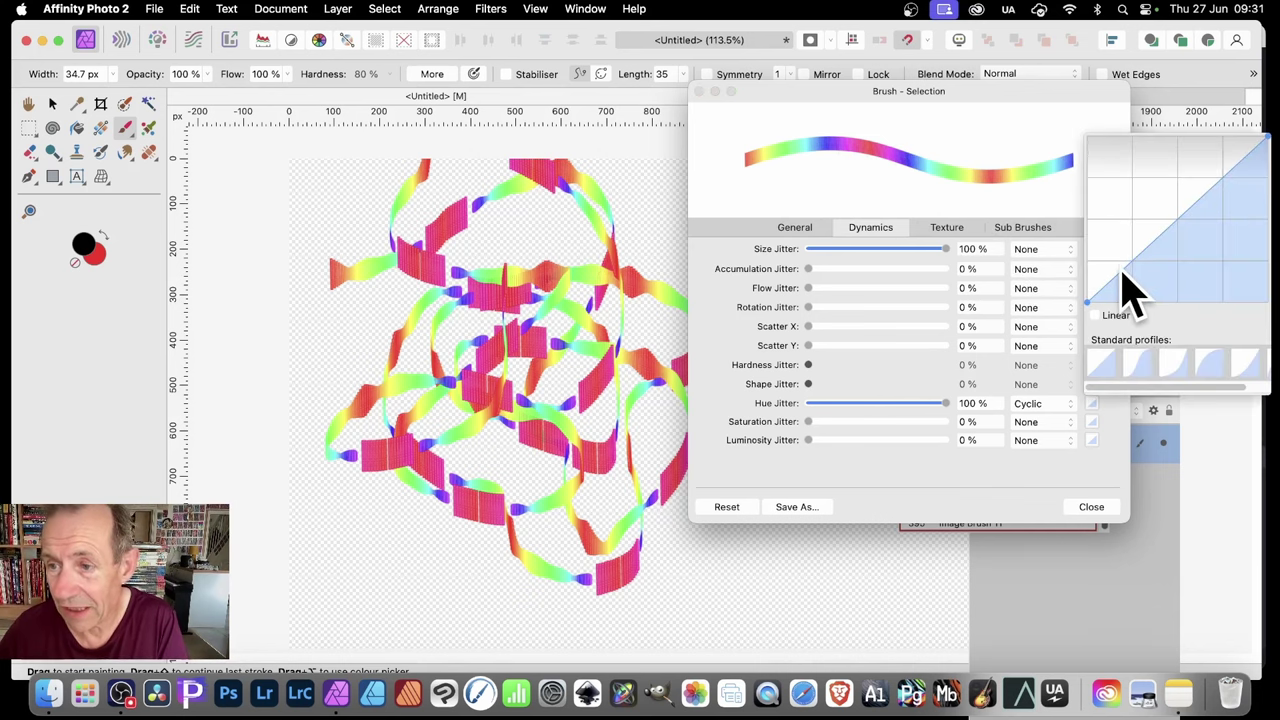
pyautogui.moveTo(1124, 276)
pyautogui.mouseDown()
pyautogui.moveTo(1110, 236)
pyautogui.moveTo(1127, 290)
pyautogui.moveTo(1108, 228)
pyautogui.mouseUp()
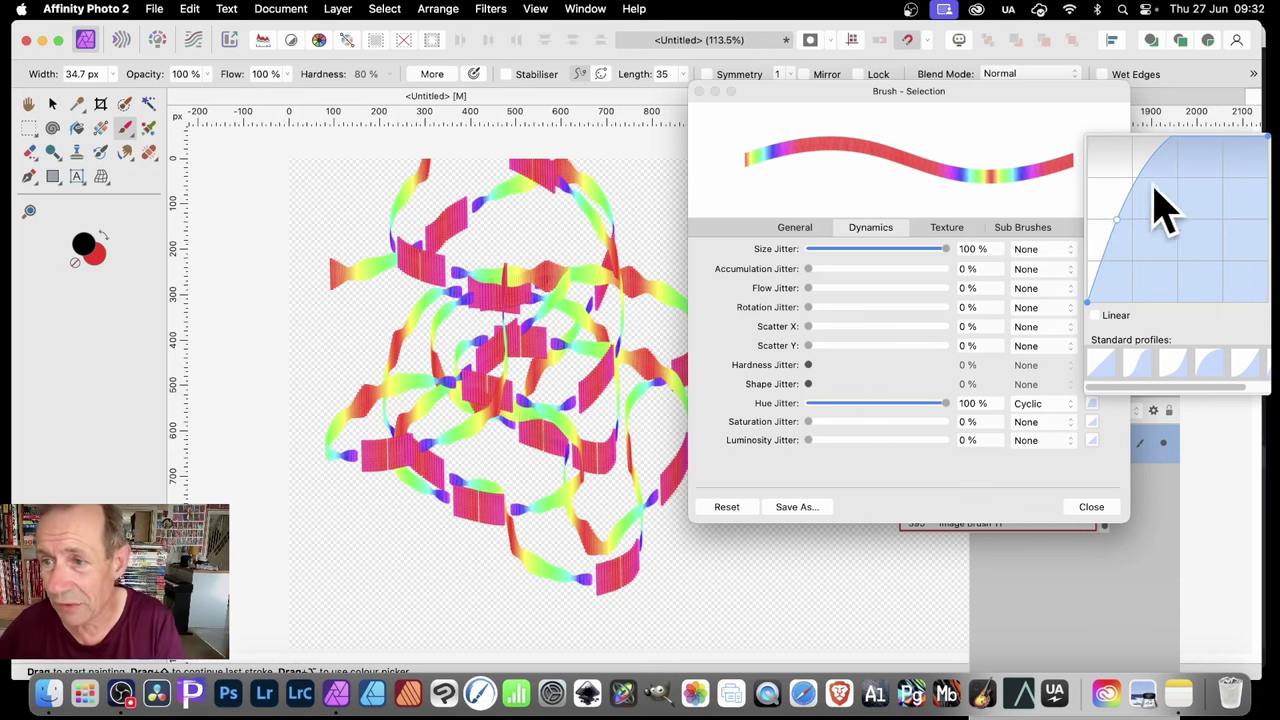
pyautogui.moveTo(1141, 174)
pyautogui.mouseDown()
pyautogui.moveTo(1145, 238)
pyautogui.moveTo(1174, 214)
pyautogui.moveTo(1166, 182)
pyautogui.mouseUp()
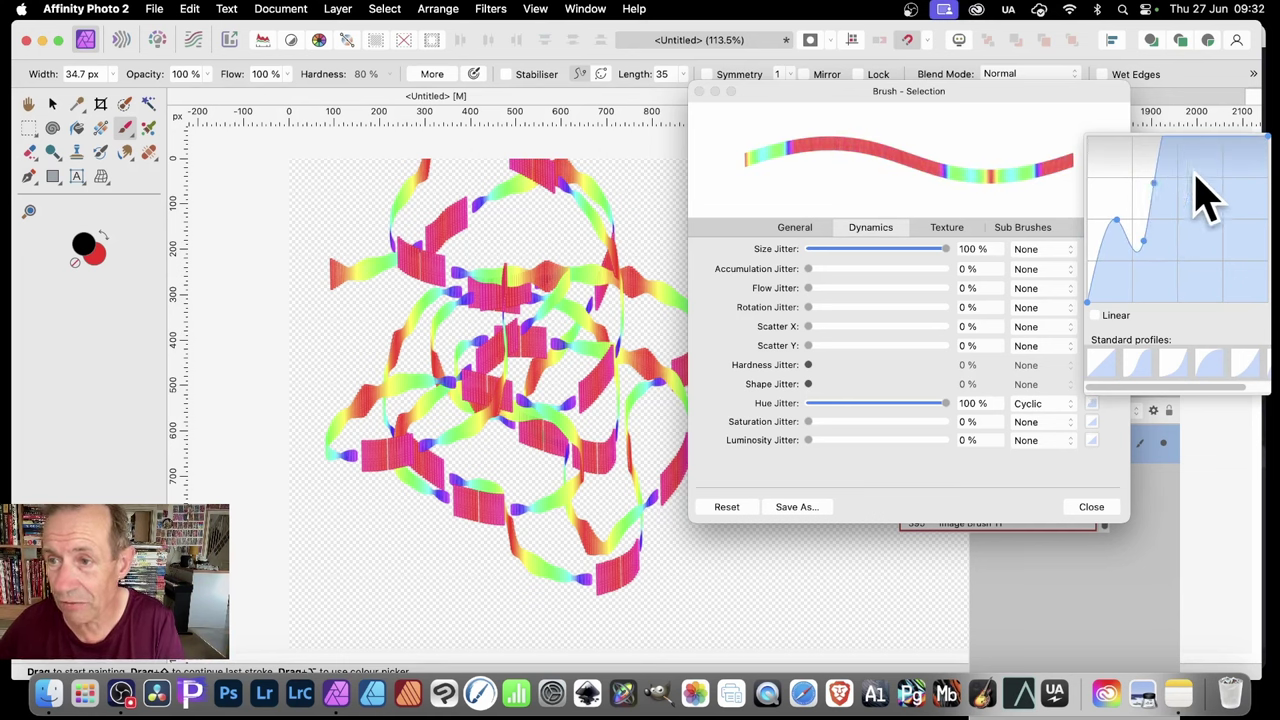
pyautogui.click(1175, 366)
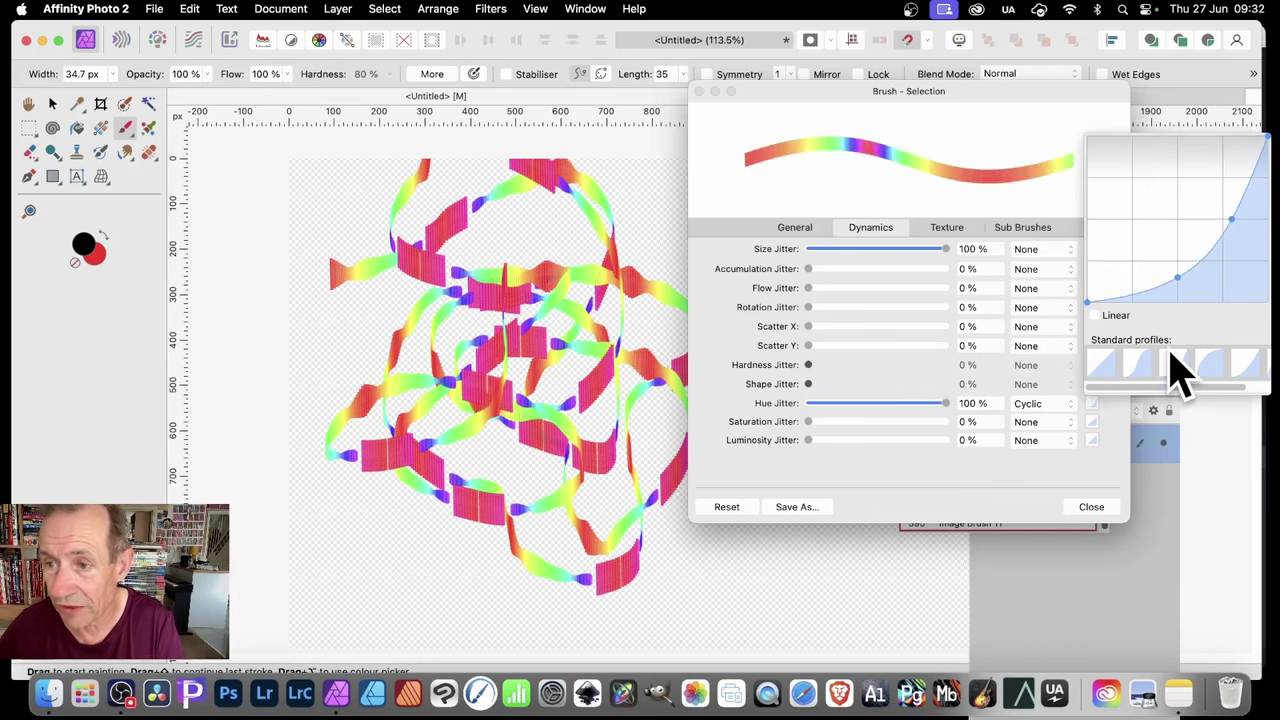
pyautogui.moveTo(1214, 246)
pyautogui.mouseDown()
pyautogui.moveTo(1191, 220)
pyautogui.moveTo(1200, 246)
pyautogui.moveTo(1190, 208)
pyautogui.mouseUp()
# - Try a saturation jitter of 100 % with the Cyclic controller and return the jitter amount to 0 %
pyautogui.moveTo(808, 421); pyautogui.dragTo(1063, 440)
pyautogui.click(1045, 421)
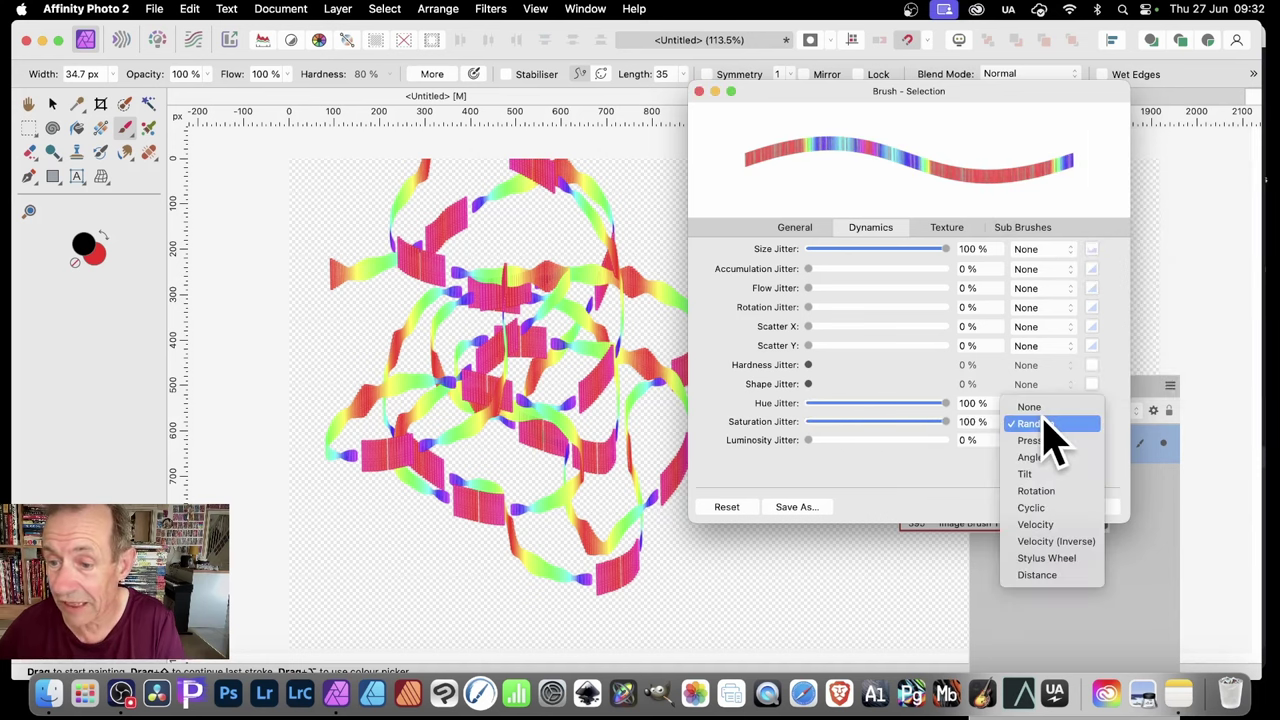
pyautogui.click(1045, 508)
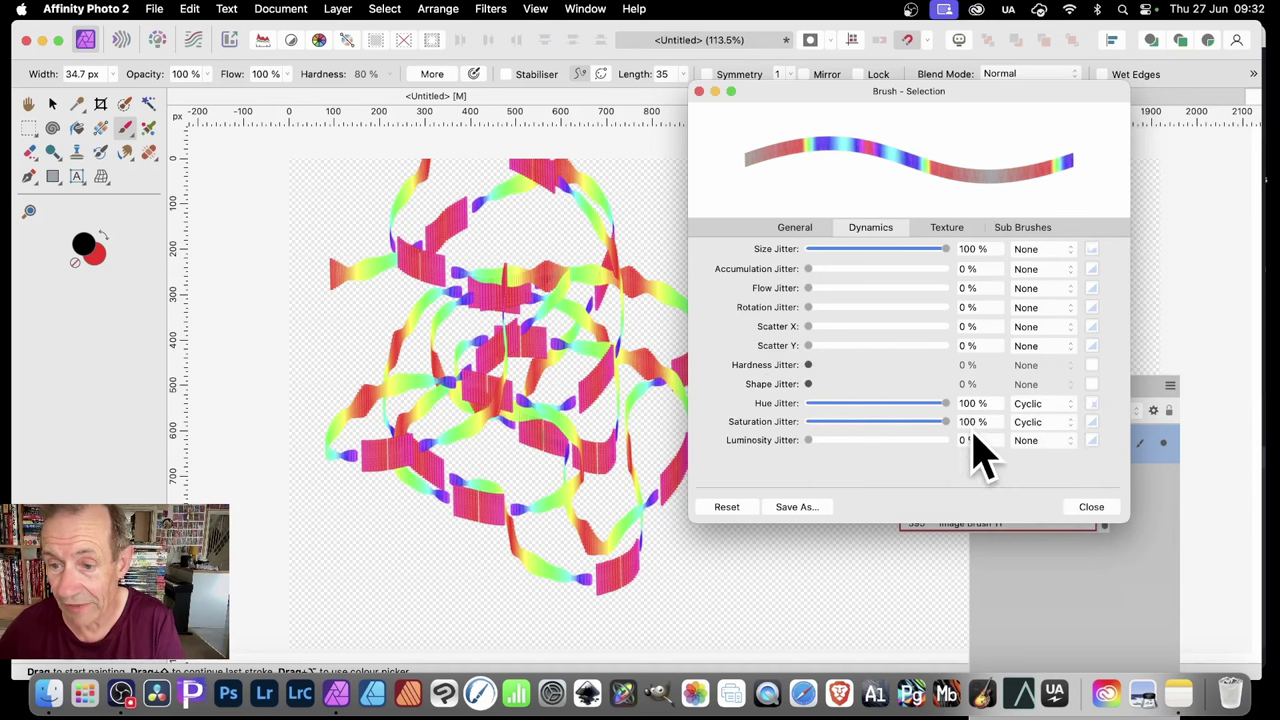
pyautogui.moveTo(934, 429); pyautogui.dragTo(792, 410)
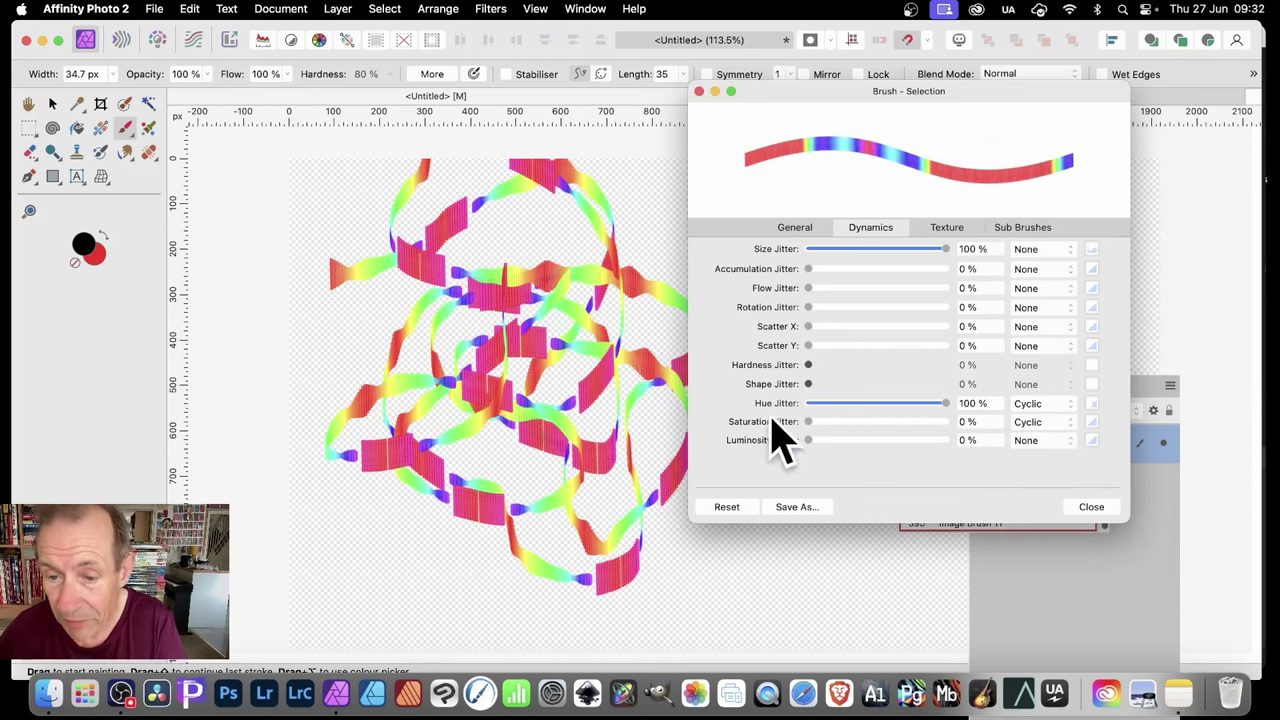
# - Paint looping strokes over the existing pattern, and again across the whole canvas with the brush size set to 395 px
pyautogui.moveTo(382, 242); pyautogui.dragTo(500, 252)
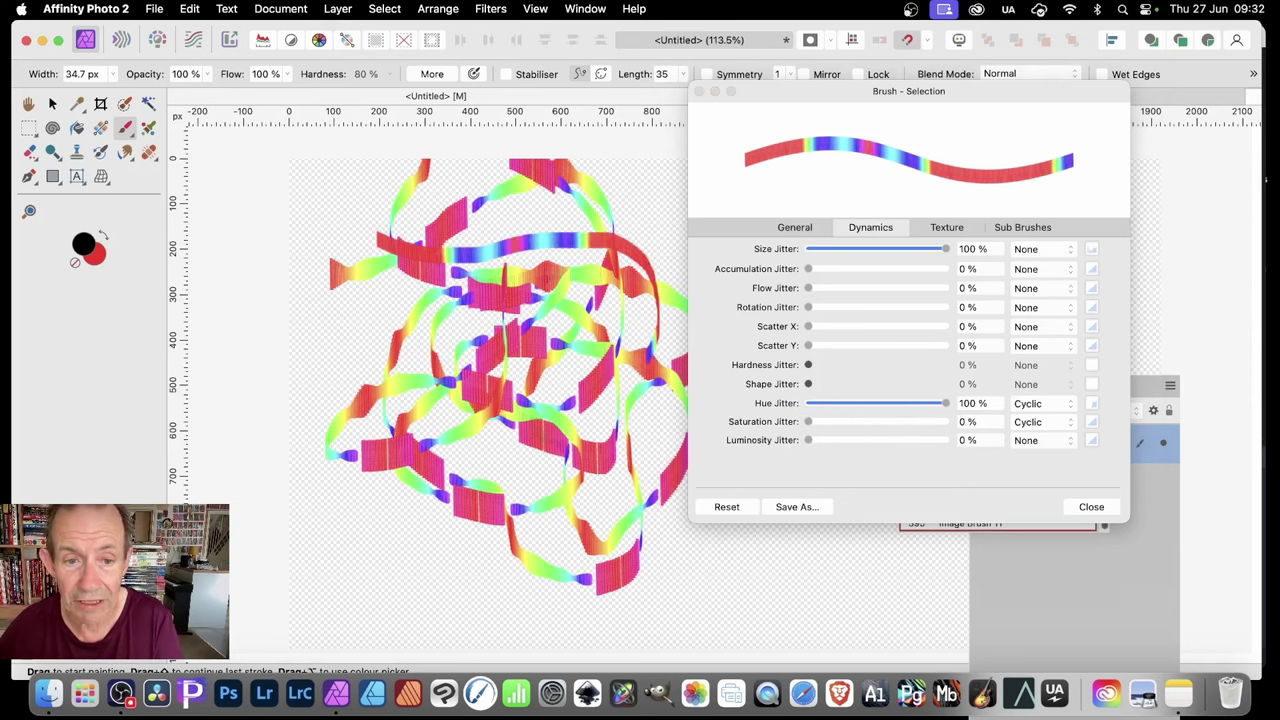
pyautogui.moveTo(624, 372)
pyautogui.mouseDown()
pyautogui.moveTo(390, 440)
pyautogui.moveTo(600, 230)
pyautogui.moveTo(540, 215)
pyautogui.mouseUp()
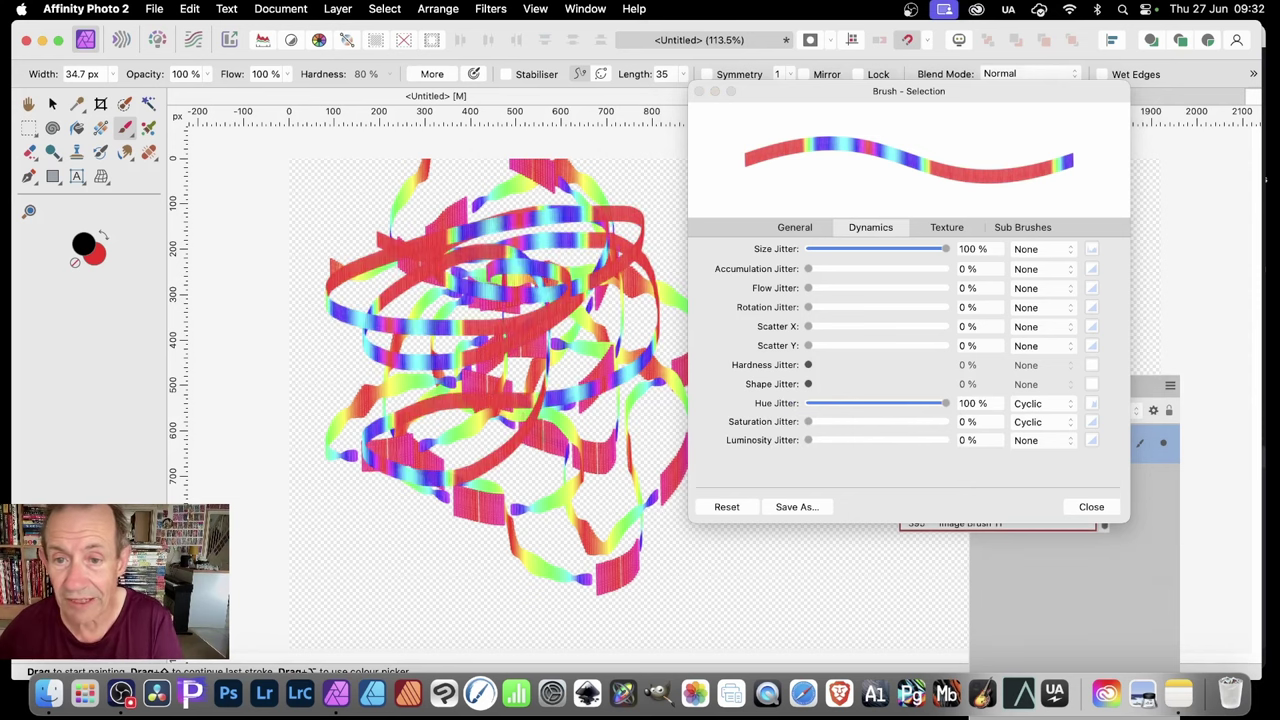
pyautogui.click(798, 226)
pyautogui.moveTo(846, 274); pyautogui.dragTo(916, 280)
pyautogui.moveTo(384, 294)
pyautogui.mouseDown()
pyautogui.moveTo(580, 306)
pyautogui.moveTo(655, 380)
pyautogui.moveTo(378, 500)
pyautogui.moveTo(543, 460)
pyautogui.moveTo(810, 545)
pyautogui.moveTo(486, 485)
pyautogui.moveTo(485, 300)
pyautogui.moveTo(526, 160)
pyautogui.moveTo(274, 263)
pyautogui.moveTo(294, 557)
pyautogui.moveTo(803, 630)
pyautogui.moveTo(866, 550)
pyautogui.moveTo(655, 165)
pyautogui.moveTo(1049, 590)
pyautogui.moveTo(363, 580)
pyautogui.moveTo(333, 243)
pyautogui.moveTo(690, 460)
pyautogui.moveTo(587, 385)
pyautogui.moveTo(683, 428)
pyautogui.moveTo(557, 200)
pyautogui.mouseUp()
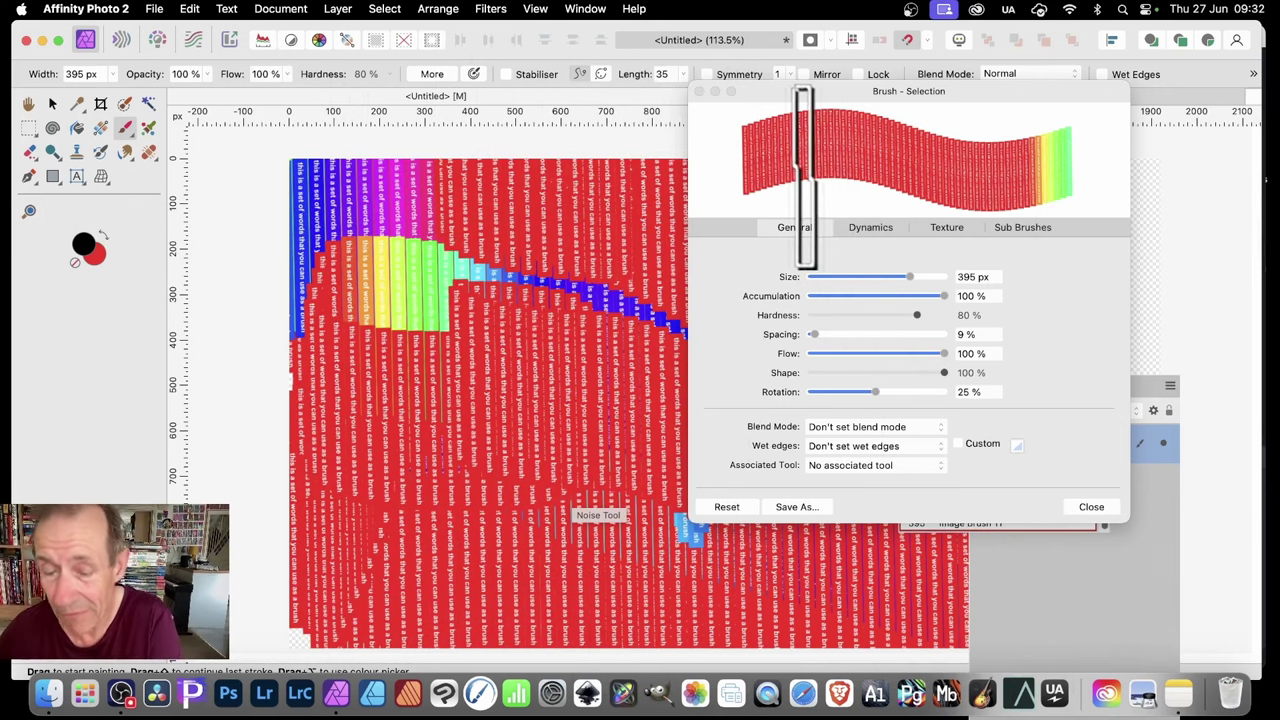
# - Add brush-text1.png from the Desktop folder as a second brush nozzle
pyautogui.click(945, 228)
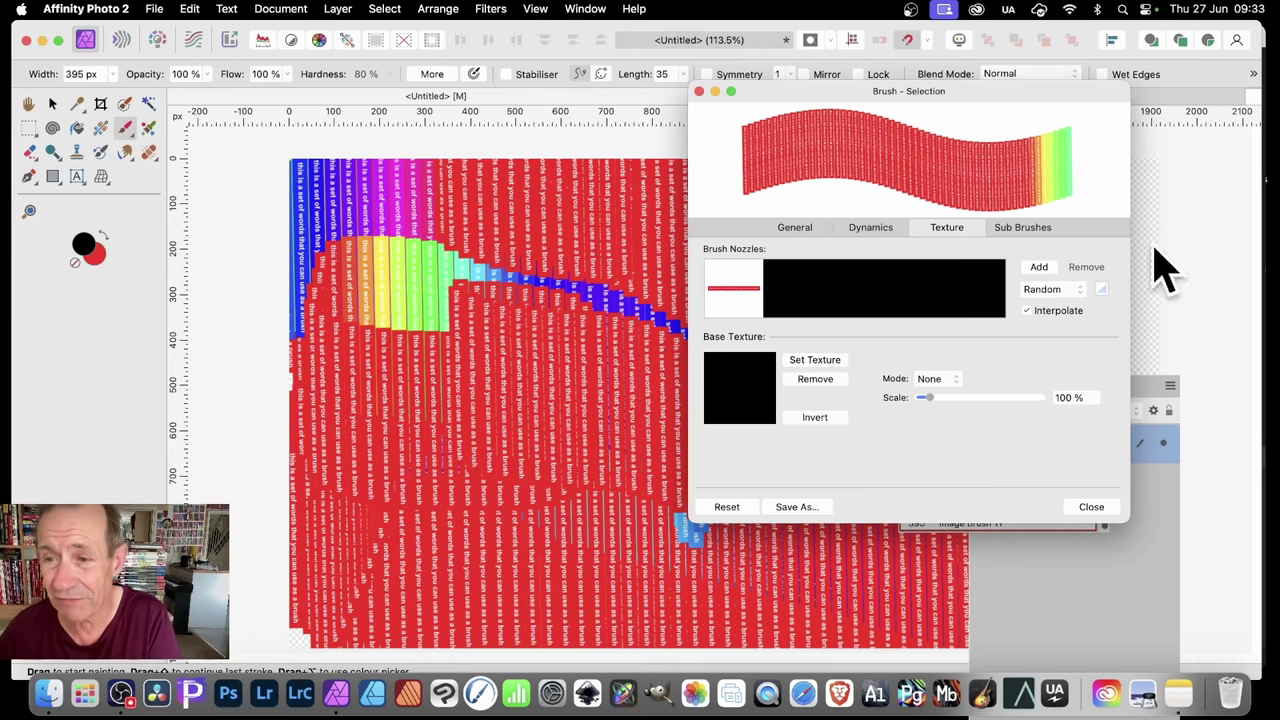
pyautogui.click(1040, 268)
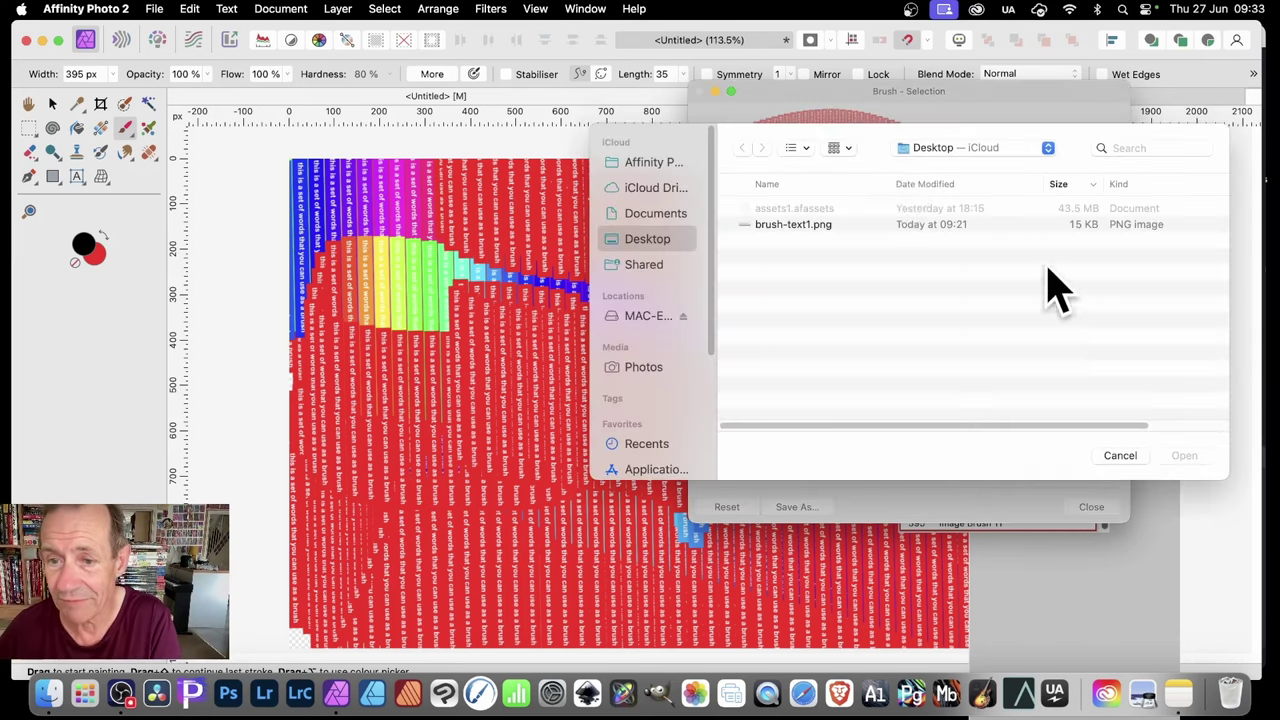
pyautogui.click(800, 226)
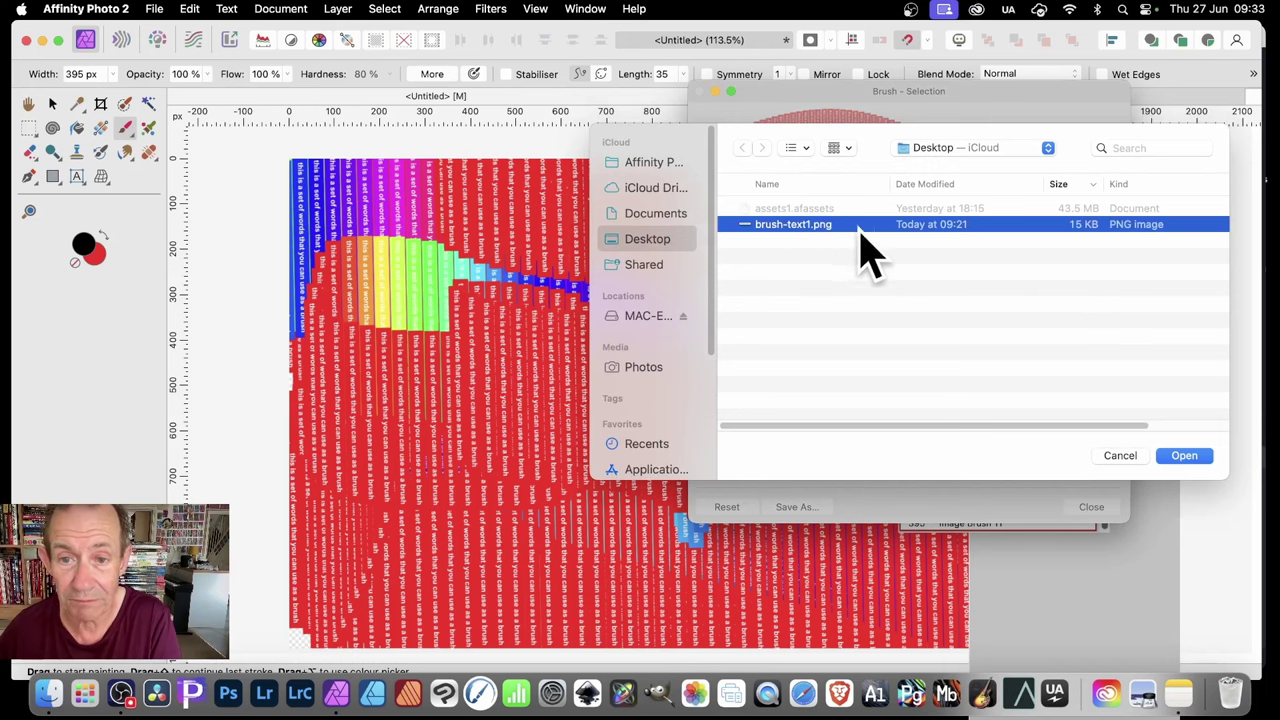
pyautogui.click(1185, 456)
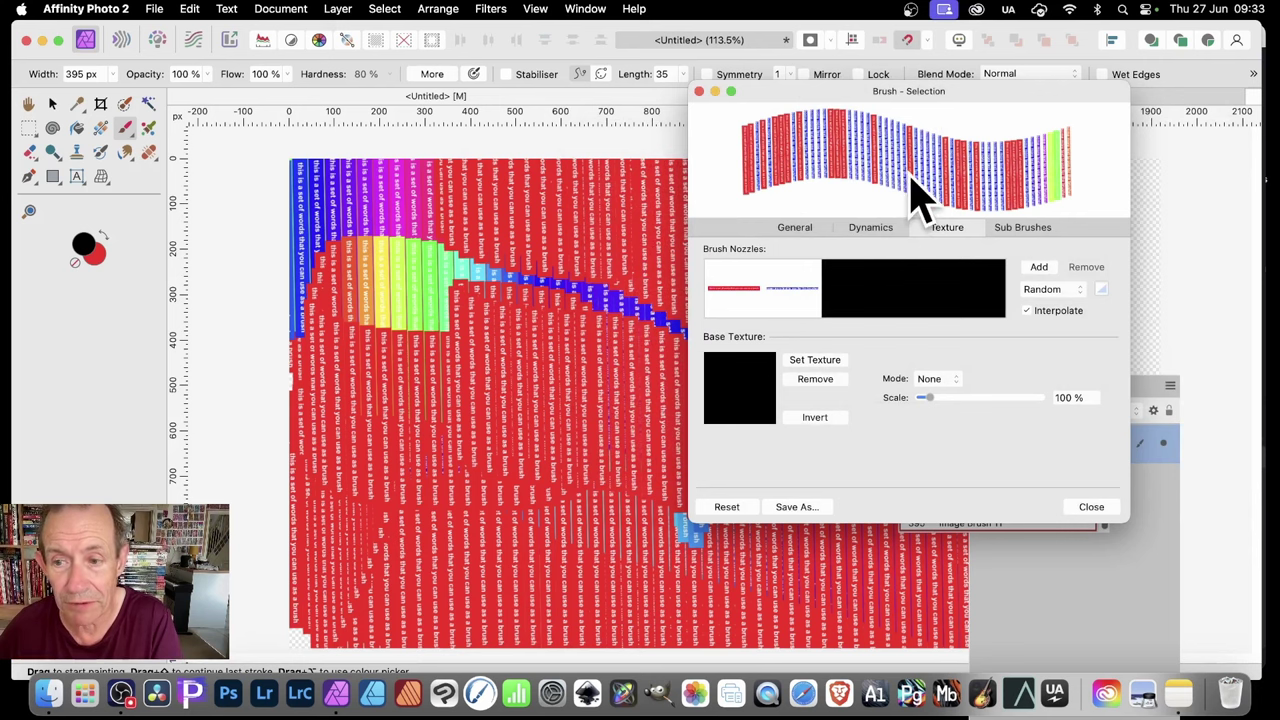
# - Set the brush nozzle controller to Cyclic and shape its curve with an early peak and a dip past the middle
pyautogui.click(1078, 290)
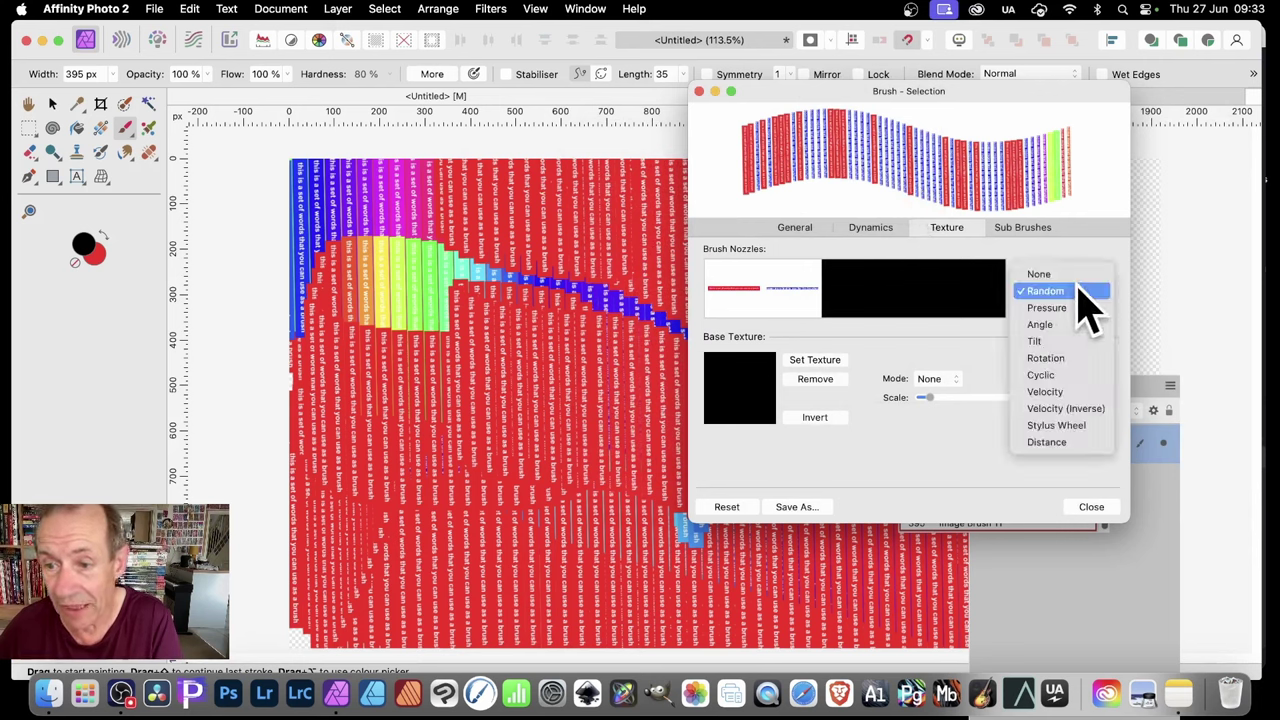
pyautogui.click(1040, 375)
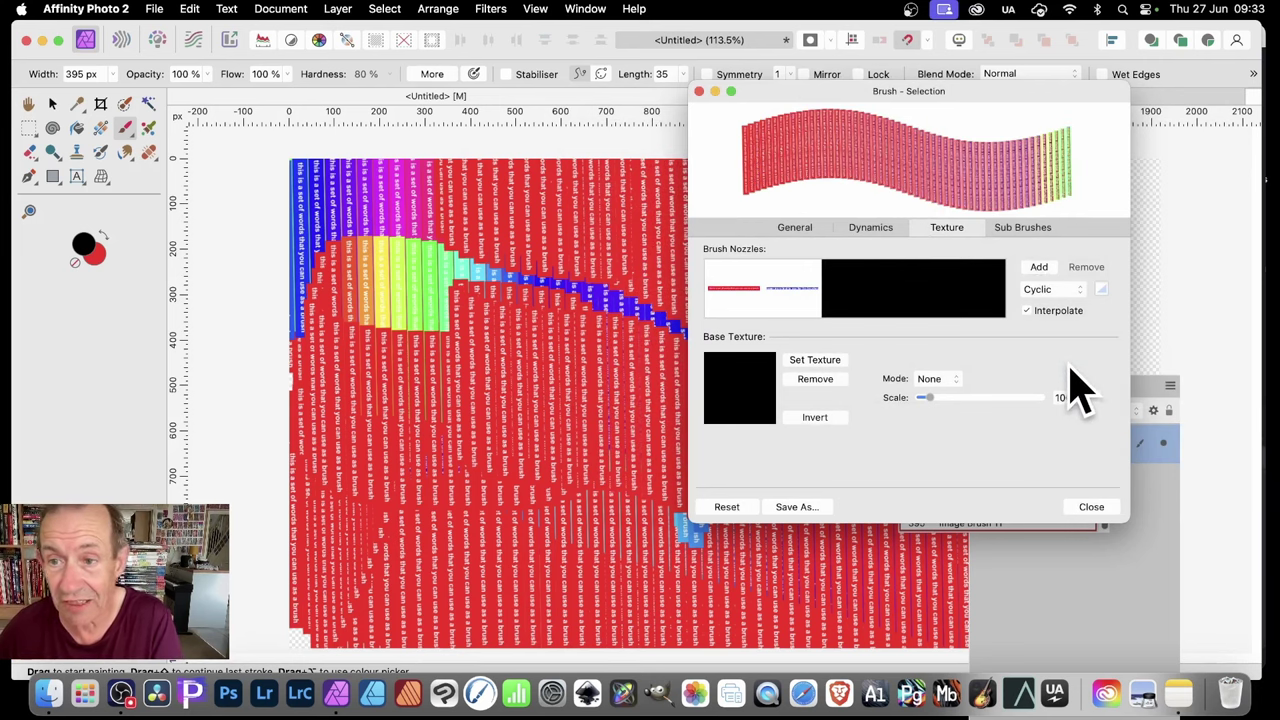
pyautogui.click(1068, 292)
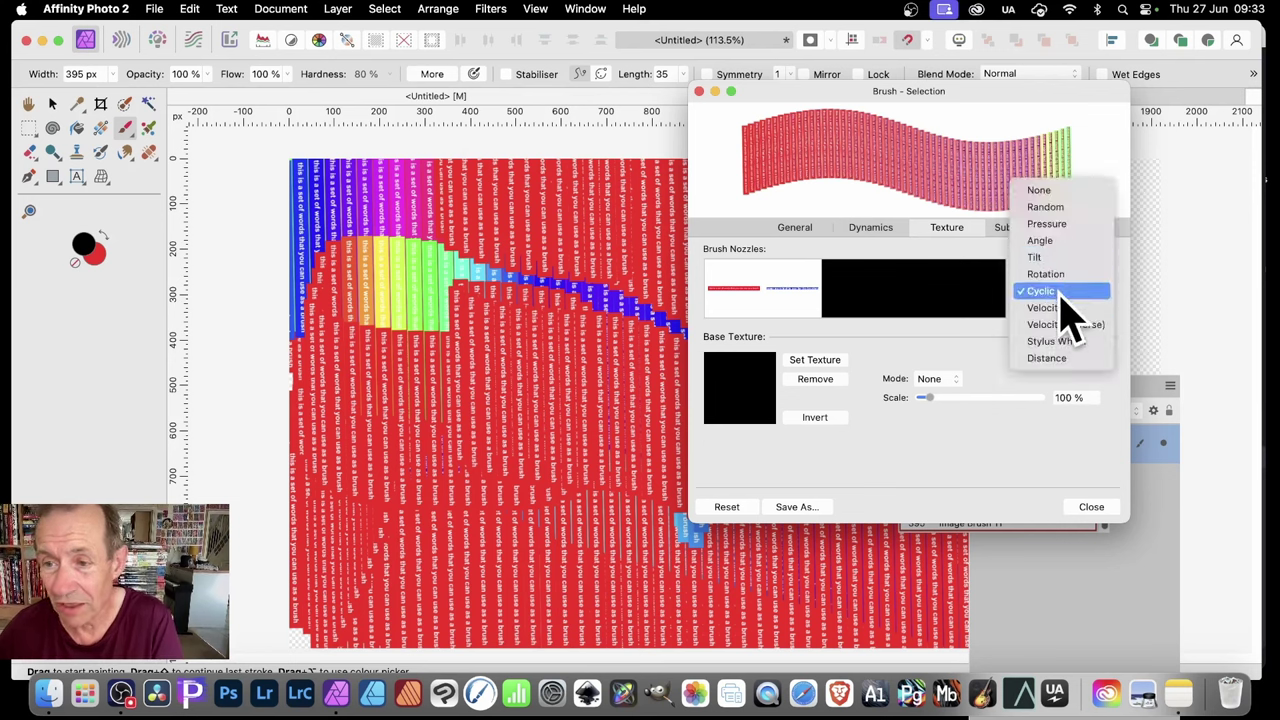
pyautogui.click(1062, 293)
pyautogui.click(1102, 289)
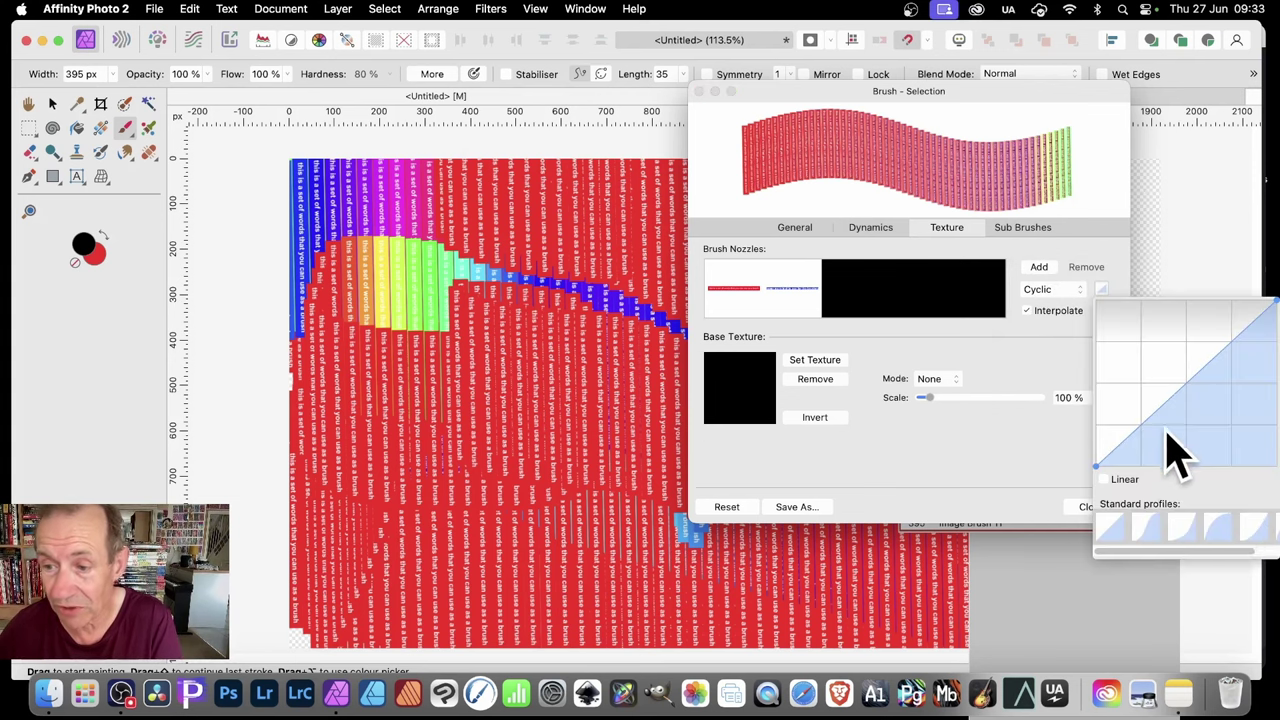
pyautogui.moveTo(1131, 436)
pyautogui.mouseDown()
pyautogui.moveTo(1111, 380)
pyautogui.moveTo(1123, 414)
pyautogui.moveTo(1117, 399)
pyautogui.mouseUp()
pyautogui.moveTo(1180, 318); pyautogui.dragTo(1188, 410)
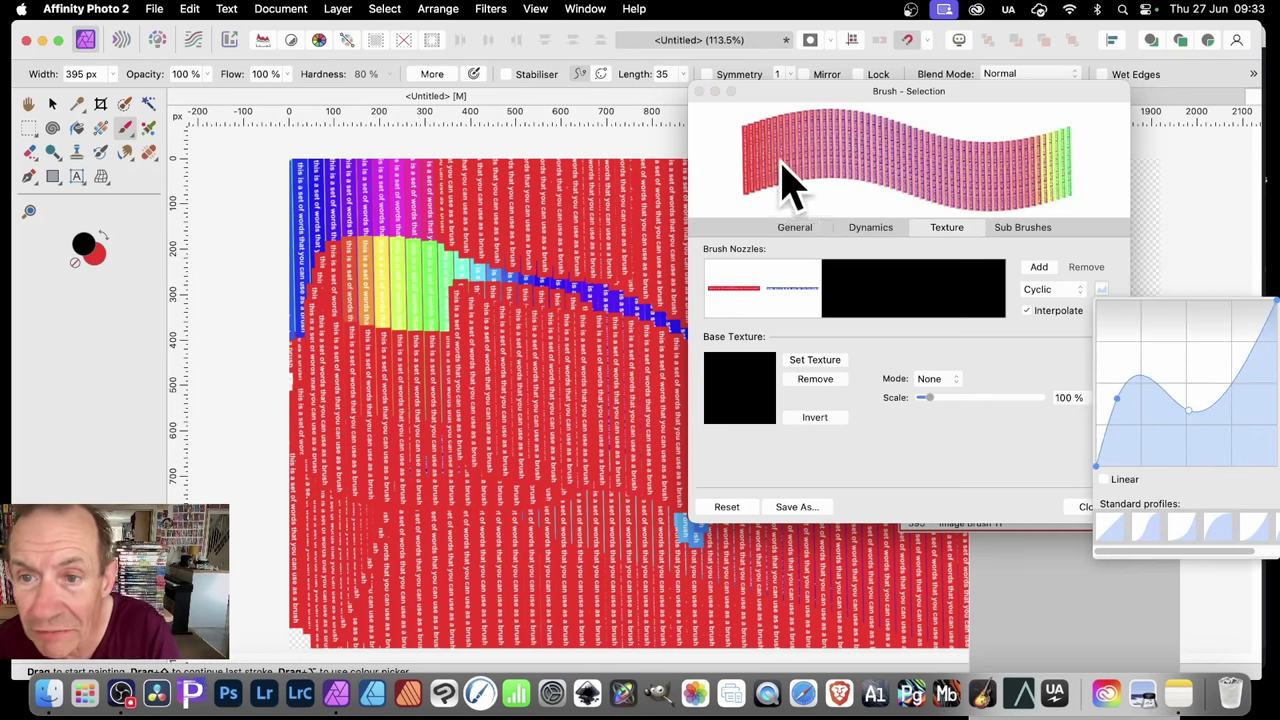
pyautogui.click(1027, 440)
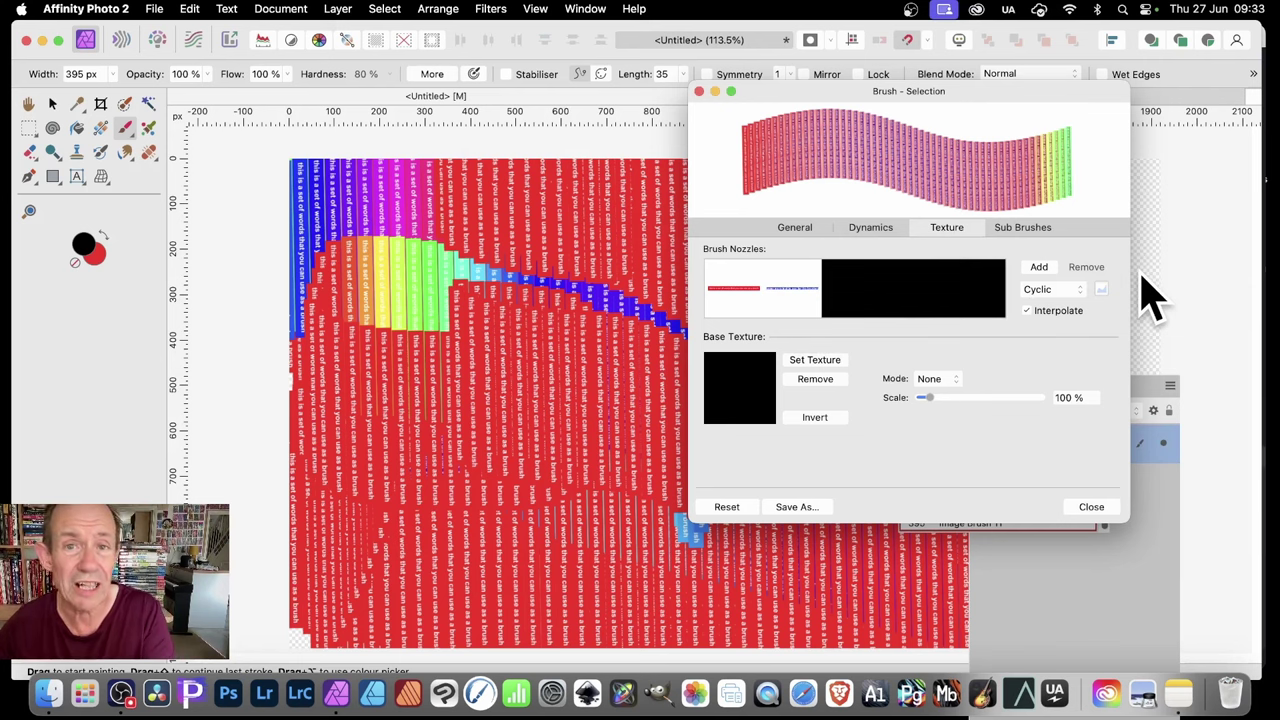
# - Set the brush nozzle controller to Random and look through the brush's sub brush and dynamics settings
pyautogui.click(1062, 292)
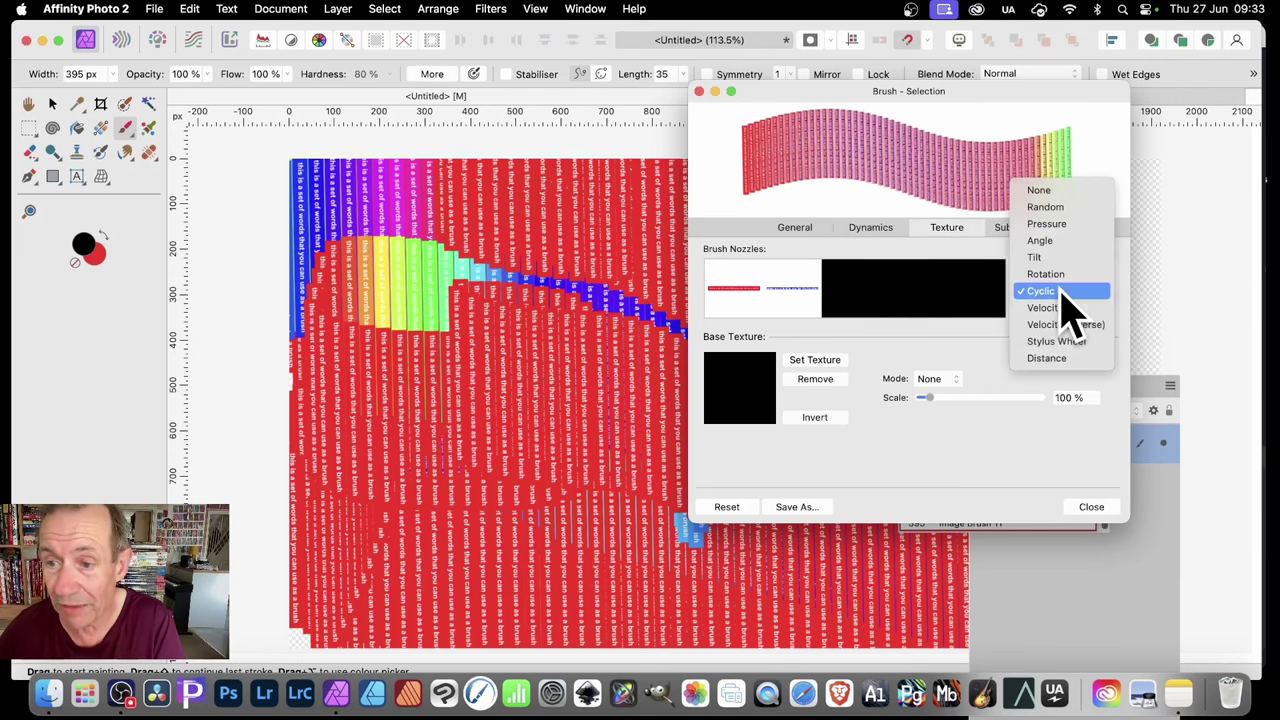
pyautogui.click(1045, 207)
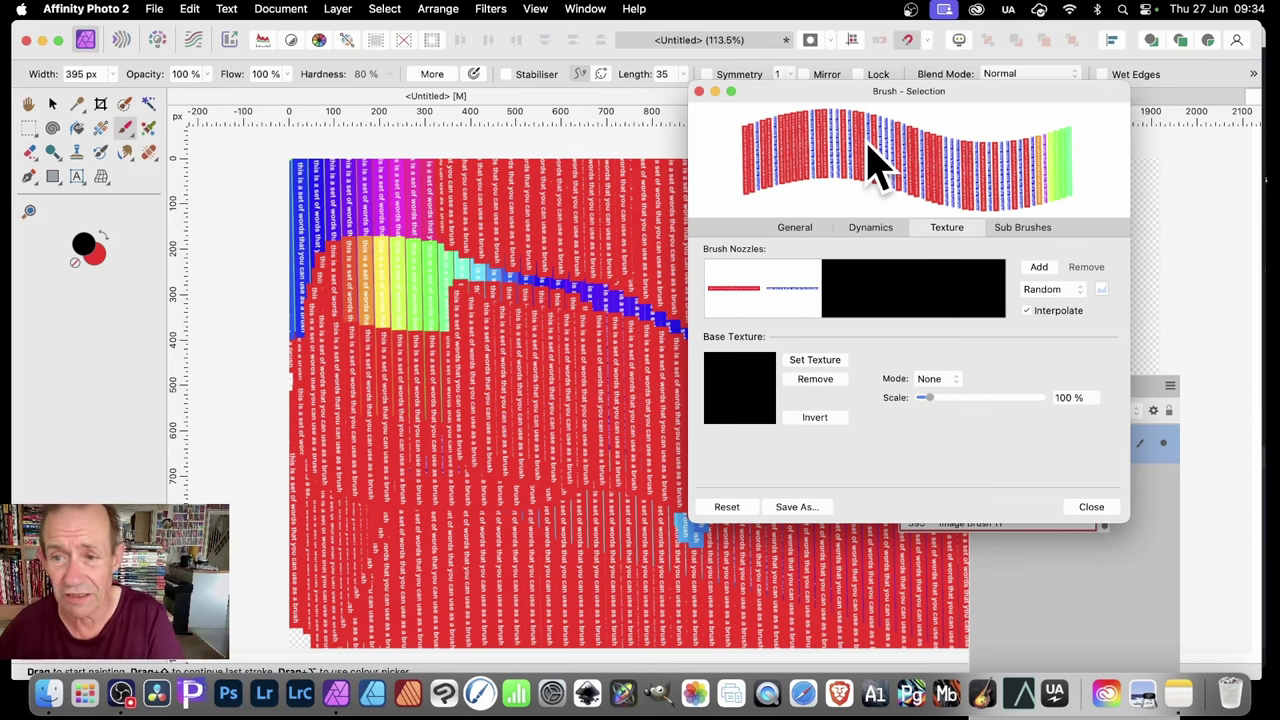
pyautogui.click(1026, 228)
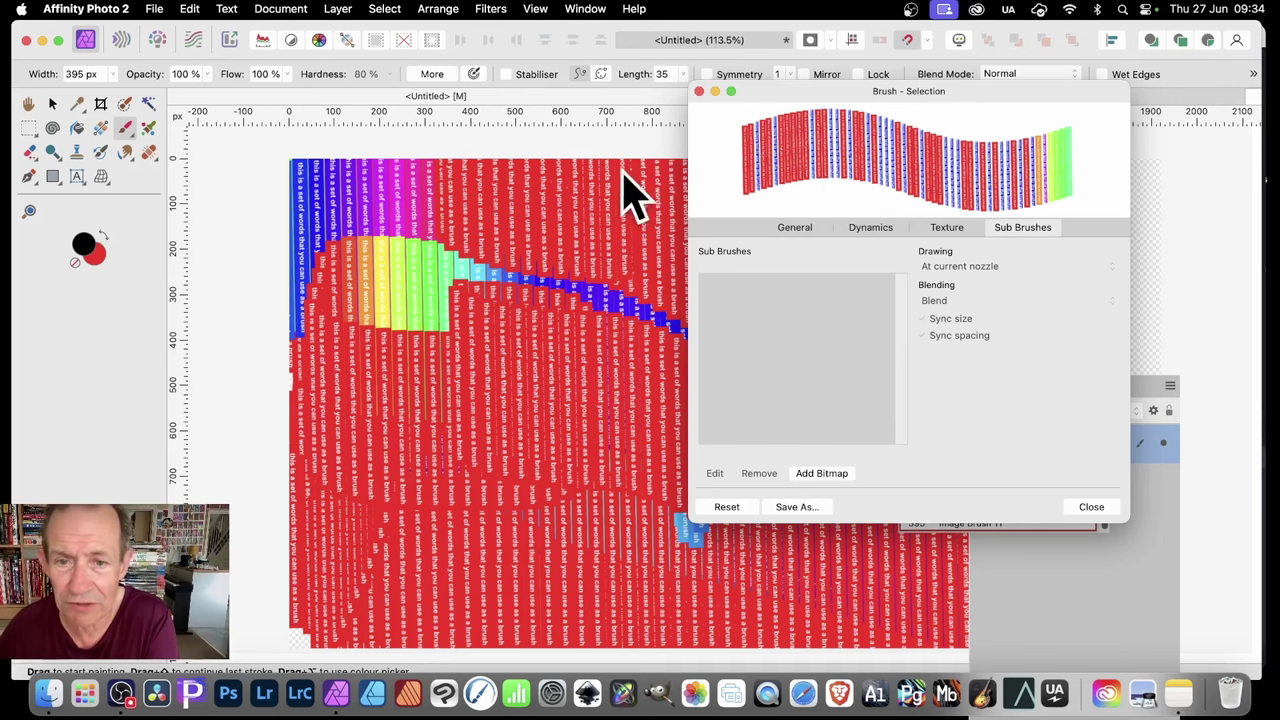
pyautogui.click(870, 230)
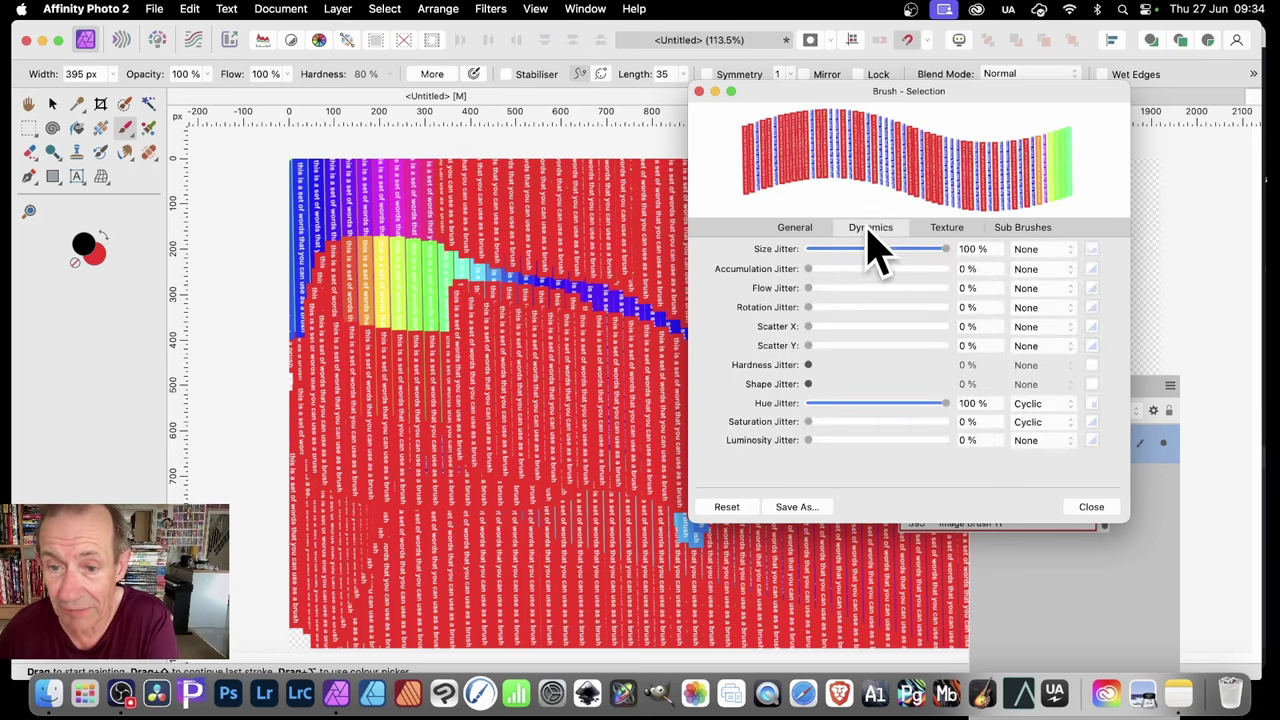
# - Set the brush's Rotation Jitter to 67%, Scatter X to 327% and Scatter Y to 488%, and paint strokes across the canvas
pyautogui.moveTo(819, 330)
pyautogui.mouseDown()
pyautogui.moveTo(850, 328)
pyautogui.moveTo(886, 363)
pyautogui.moveTo(874, 363)
pyautogui.mouseUp()
pyautogui.moveTo(812, 310)
pyautogui.mouseDown()
pyautogui.moveTo(917, 314)
pyautogui.moveTo(905, 318)
pyautogui.mouseUp()
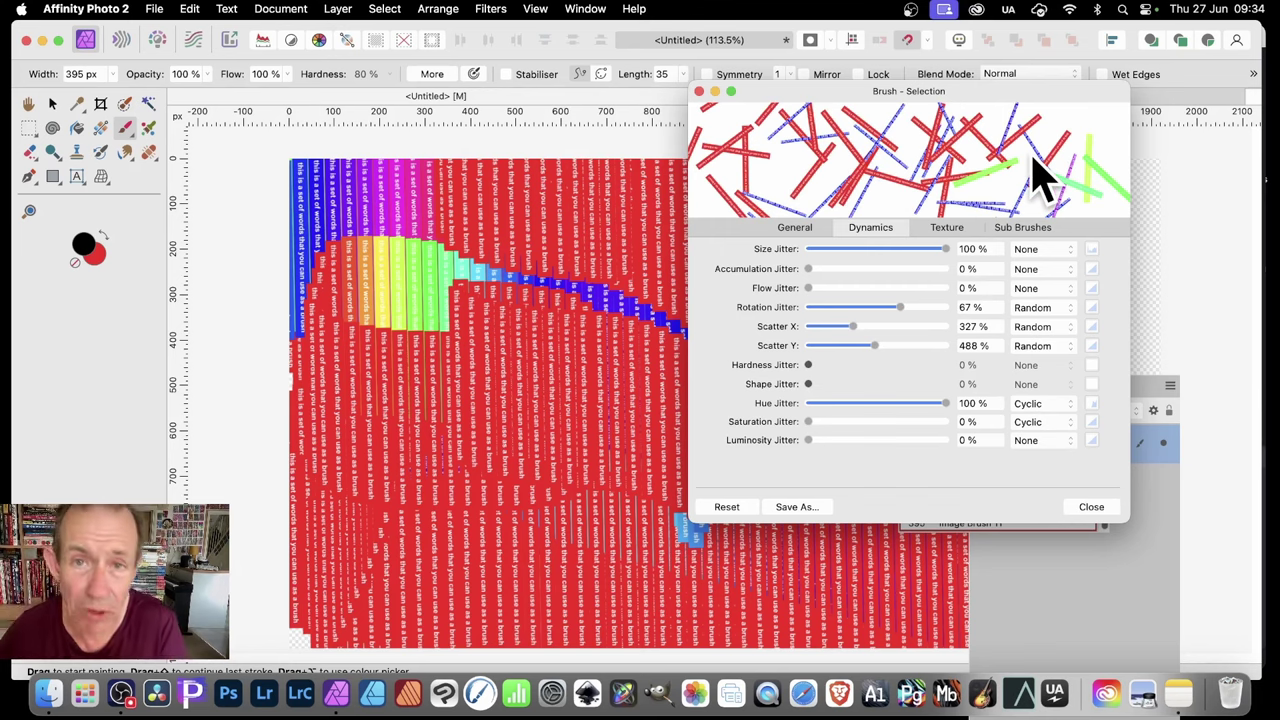
pyautogui.click(1090, 507)
pyautogui.moveTo(586, 251)
pyautogui.mouseDown()
pyautogui.moveTo(650, 303)
pyautogui.moveTo(715, 310)
pyautogui.moveTo(811, 227)
pyautogui.moveTo(700, 385)
pyautogui.moveTo(230, 398)
pyautogui.moveTo(423, 193)
pyautogui.moveTo(810, 137)
pyautogui.moveTo(1013, 370)
pyautogui.moveTo(1005, 622)
pyautogui.moveTo(883, 354)
pyautogui.moveTo(760, 421)
pyautogui.moveTo(480, 373)
pyautogui.moveTo(266, 263)
pyautogui.moveTo(434, 216)
pyautogui.moveTo(673, 452)
pyautogui.moveTo(870, 577)
pyautogui.moveTo(701, 553)
pyautogui.moveTo(596, 204)
pyautogui.moveTo(368, 307)
pyautogui.moveTo(363, 474)
pyautogui.moveTo(726, 367)
pyautogui.moveTo(1001, 182)
pyautogui.moveTo(792, 252)
pyautogui.moveTo(203, 368)
pyautogui.moveTo(465, 281)
pyautogui.moveTo(412, 228)
pyautogui.moveTo(804, 119)
pyautogui.moveTo(891, 154)
pyautogui.moveTo(615, 370)
pyautogui.moveTo(315, 404)
pyautogui.moveTo(349, 268)
pyautogui.moveTo(892, 290)
pyautogui.moveTo(999, 110)
pyautogui.moveTo(788, 239)
pyautogui.moveTo(490, 184)
pyautogui.moveTo(652, 276)
pyautogui.moveTo(377, 315)
pyautogui.moveTo(483, 156)
pyautogui.moveTo(639, 127)
pyautogui.moveTo(527, 138)
pyautogui.moveTo(783, 374)
pyautogui.moveTo(660, 354)
pyautogui.moveTo(605, 335)
pyautogui.mouseUp()
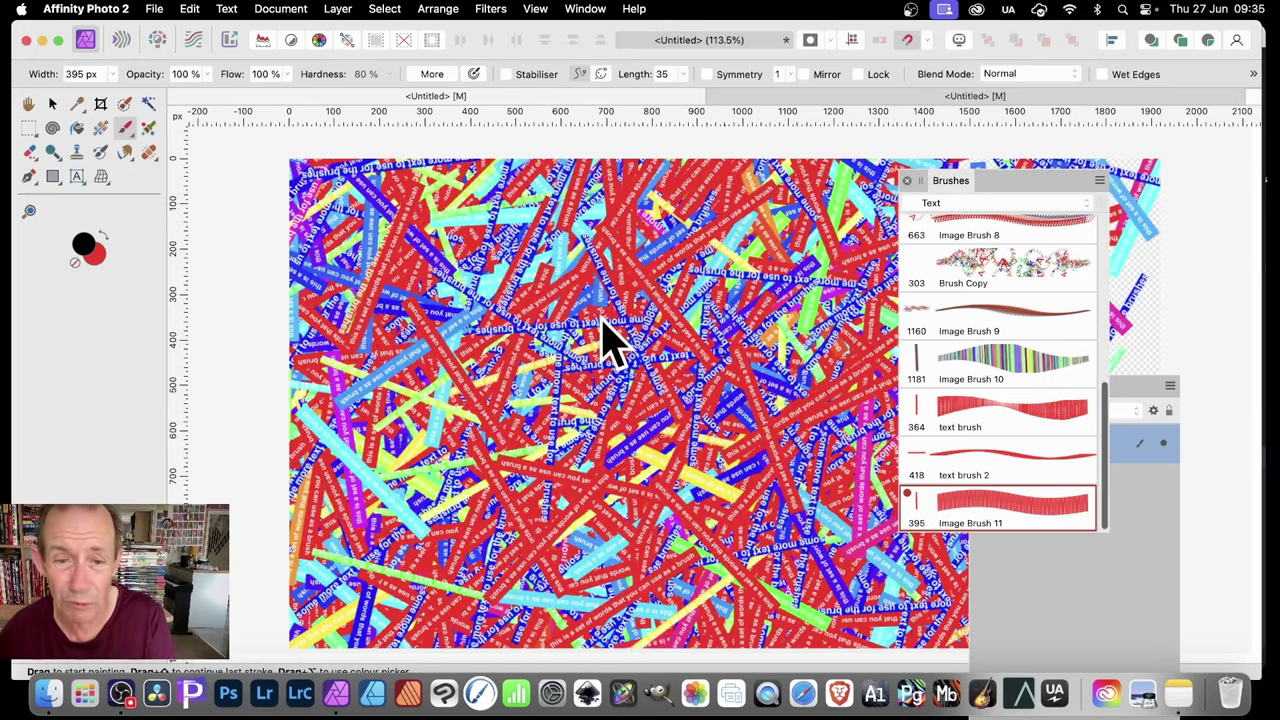
# - Undo the most recent brush strokes and delete the painted pixel layer to empty the canvas
pyautogui.press('super+z')
pyautogui.press('super+z')
pyautogui.press('super+z')
pyautogui.press('super+z')
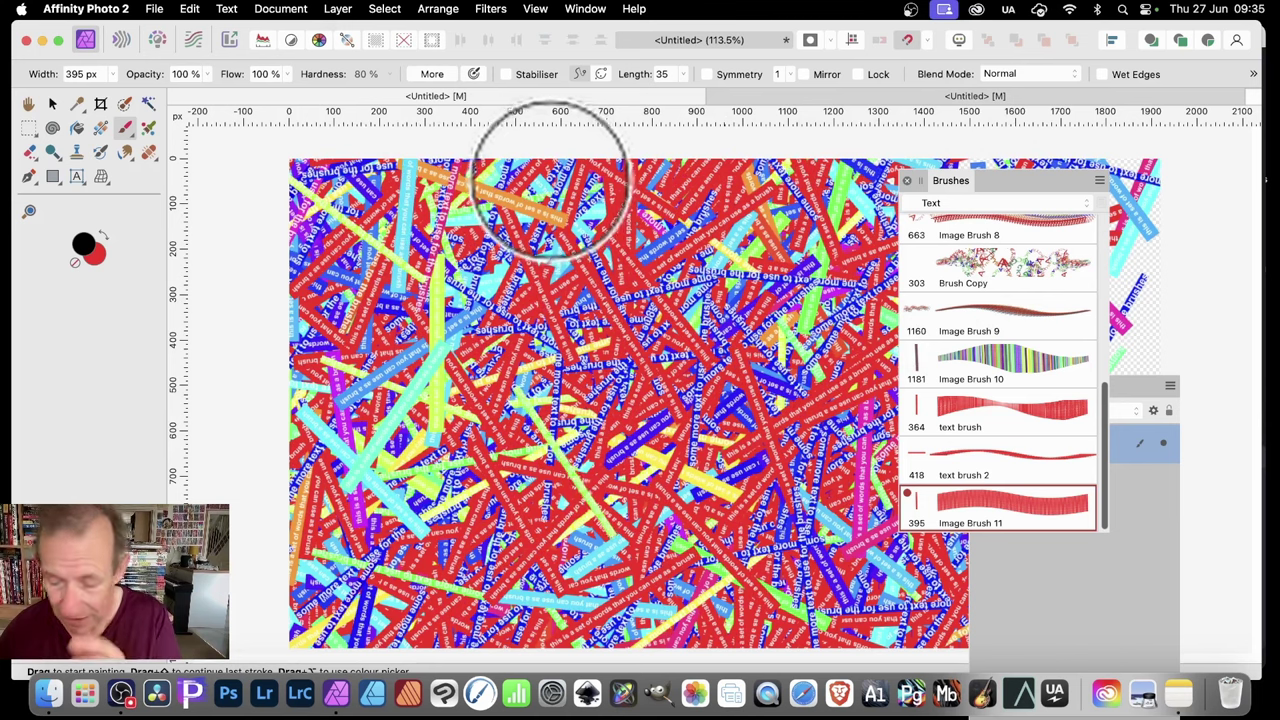
pyautogui.click(53, 103)
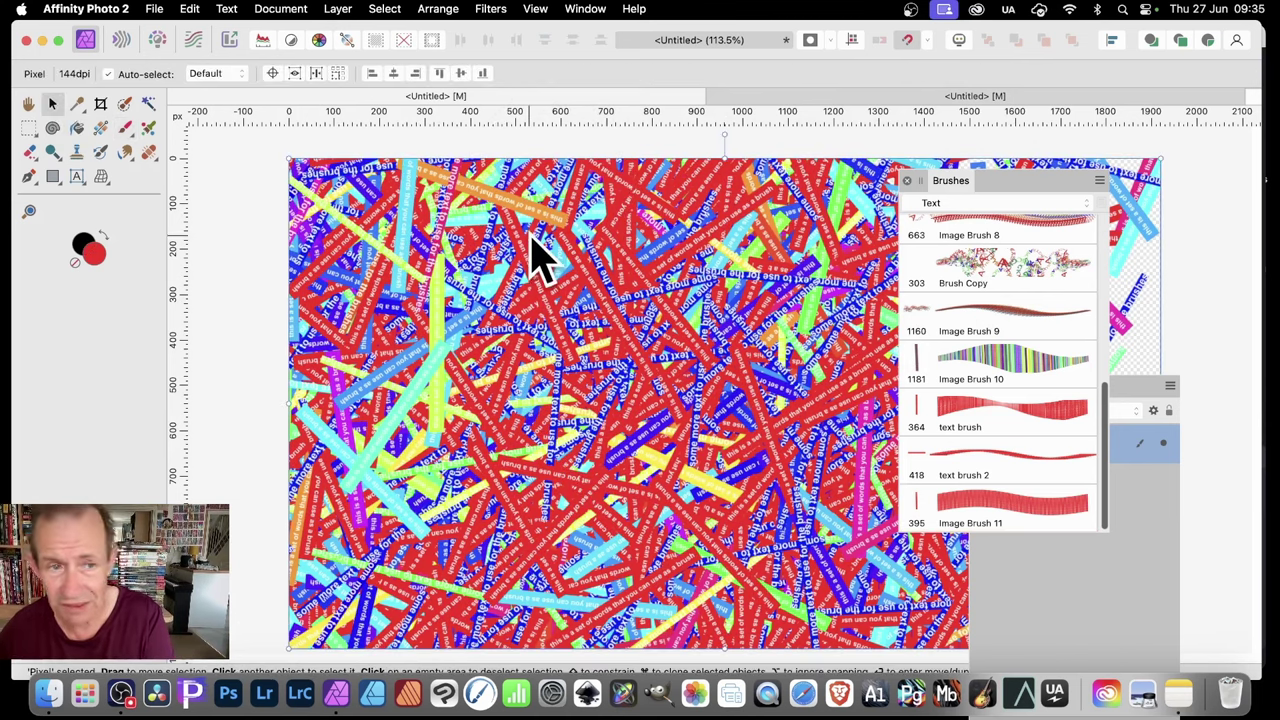
pyautogui.press('Delete')
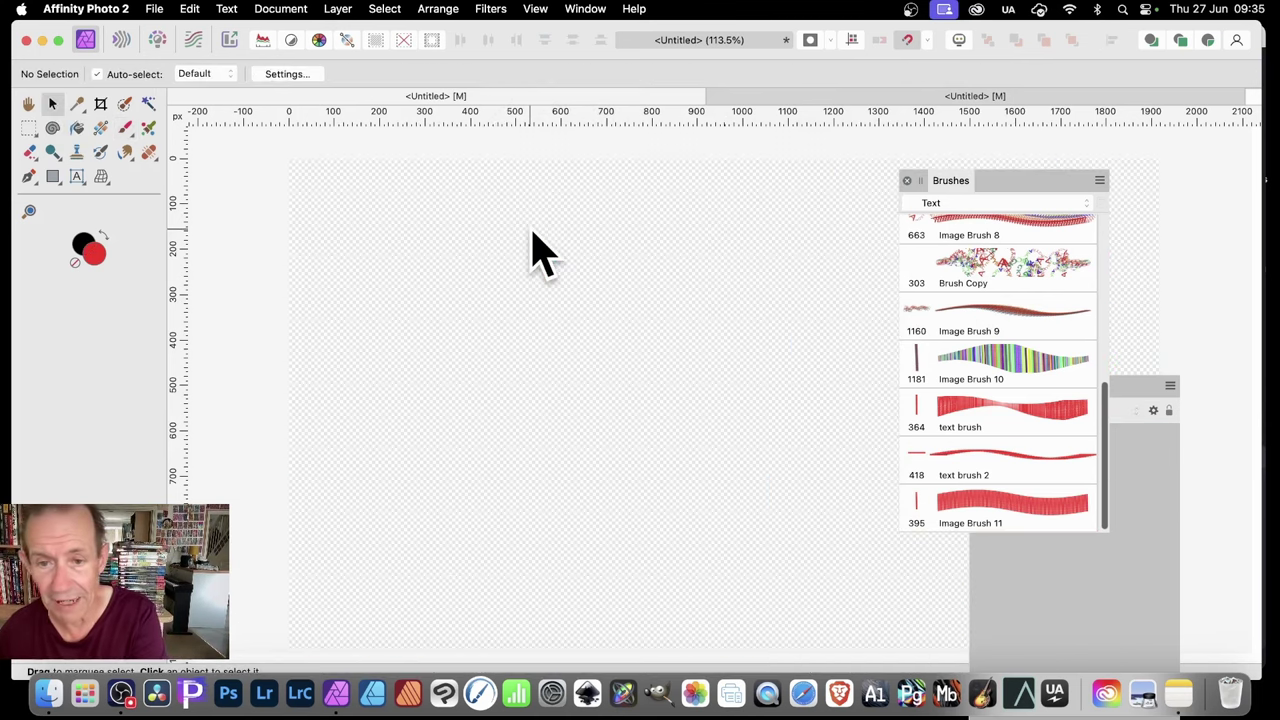
# - Add the artistic text "text" in Arial Bold and enlarge it to 104.3 pt
pyautogui.click(78, 178)
pyautogui.click(421, 328)
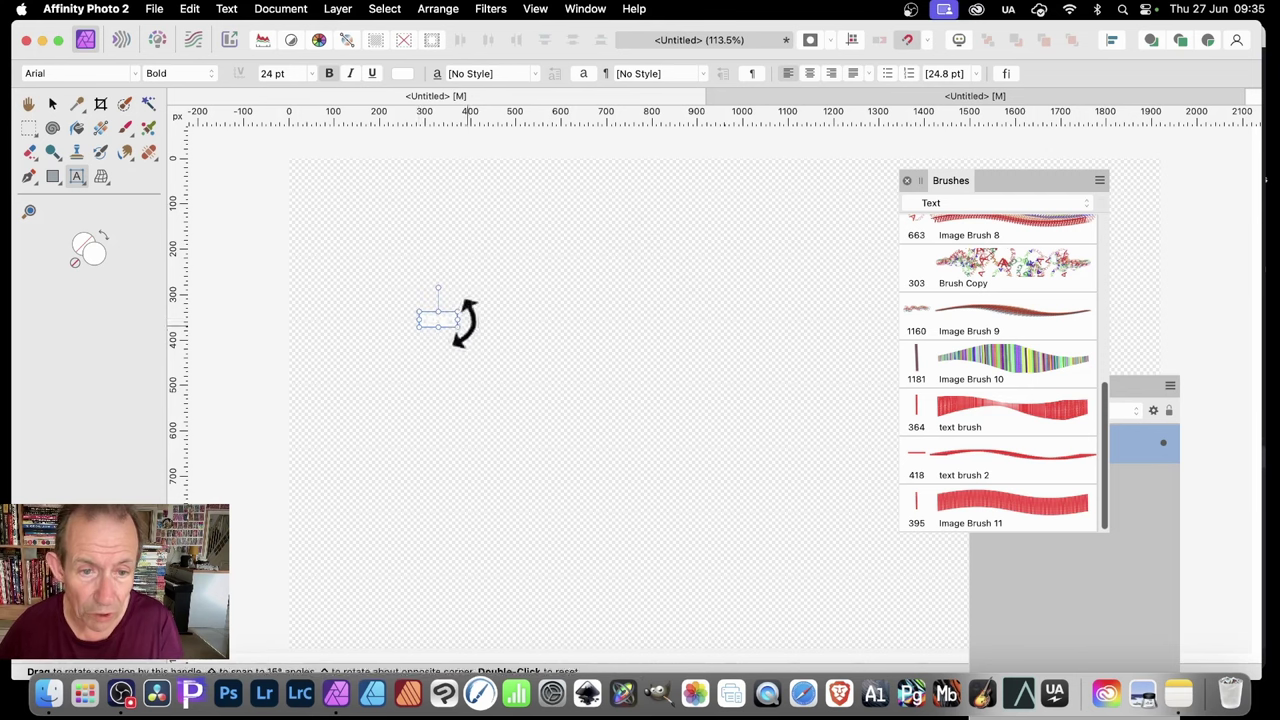
pyautogui.moveTo(439, 327); pyautogui.dragTo(586, 378)
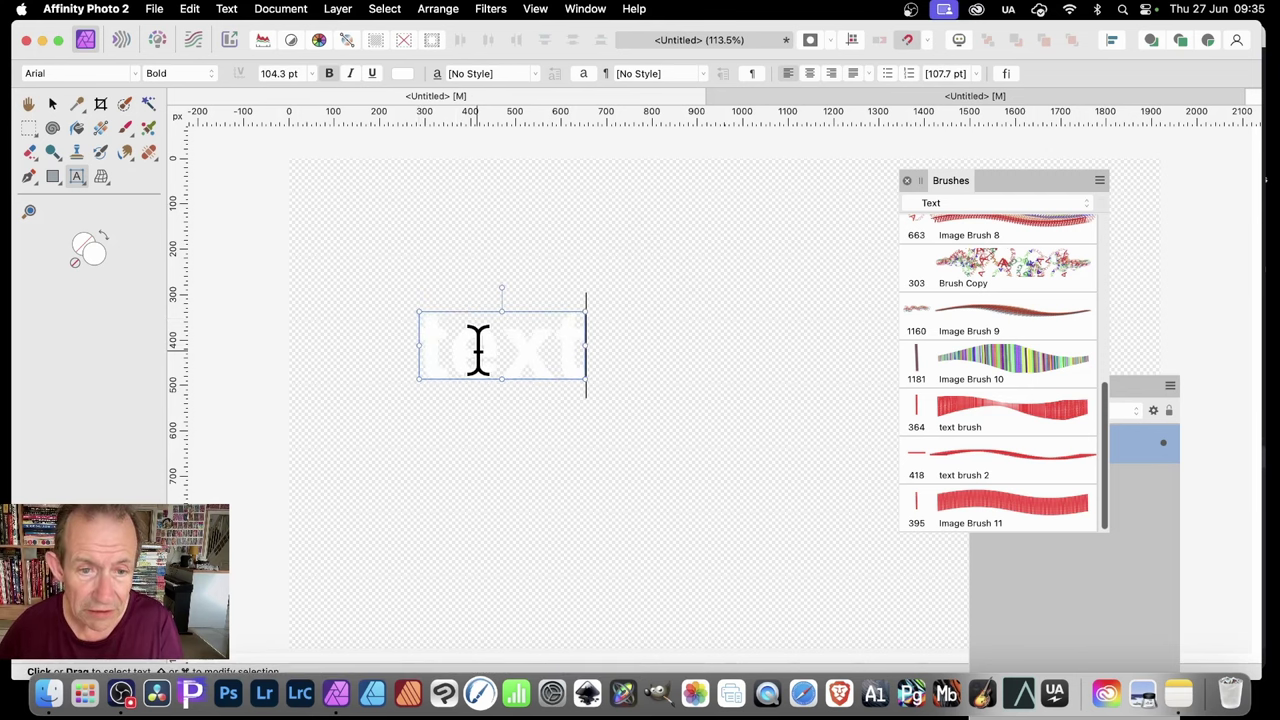
# - Select the word "text" and set its colour to black
pyautogui.click(402, 74)
pyautogui.moveTo(500, 214); pyautogui.dragTo(472, 153)
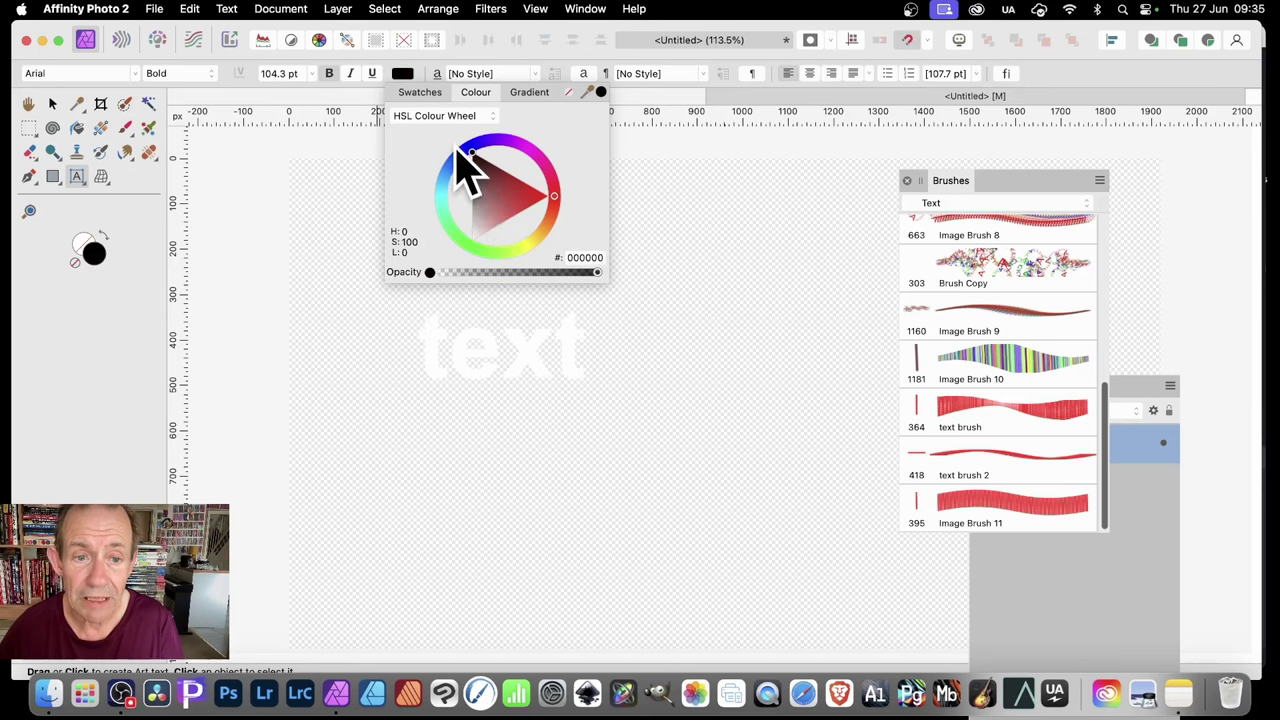
pyautogui.moveTo(426, 340); pyautogui.dragTo(597, 331)
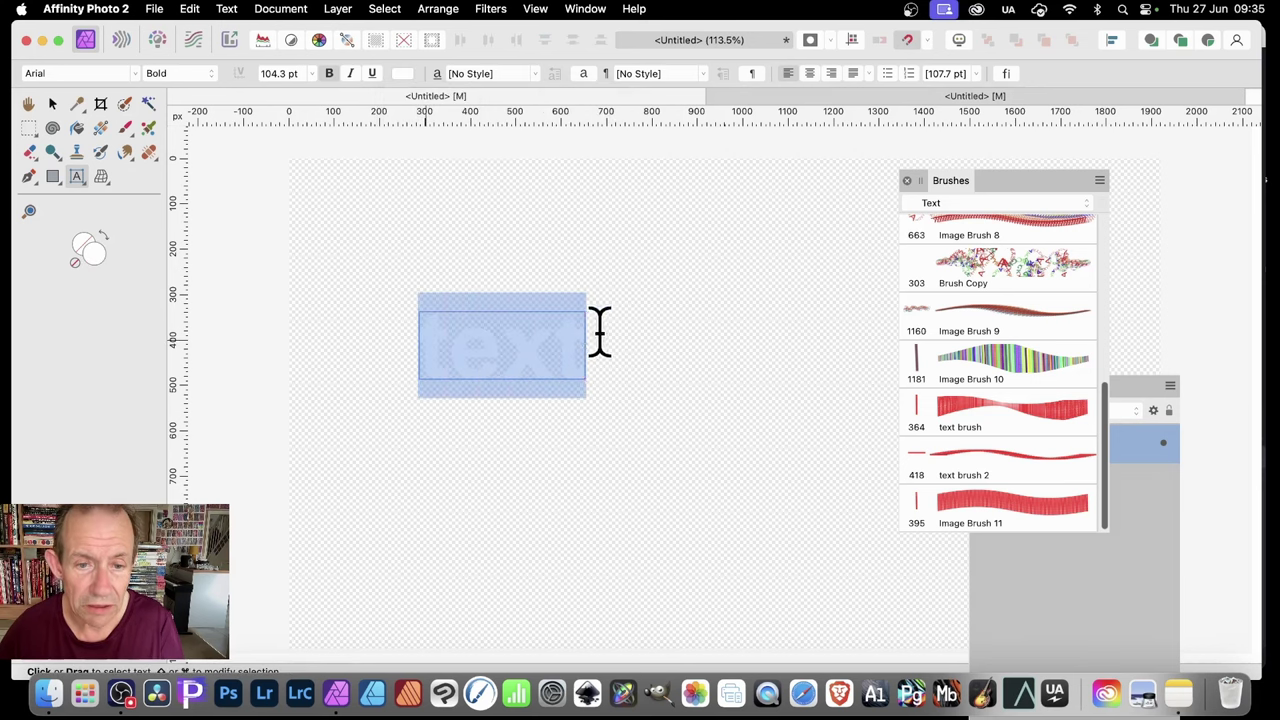
pyautogui.click(403, 74)
pyautogui.moveTo(490, 200); pyautogui.dragTo(478, 175)
# - Extend the text to read "text and more" and move the Brushes panel aside
pyautogui.click(501, 345)
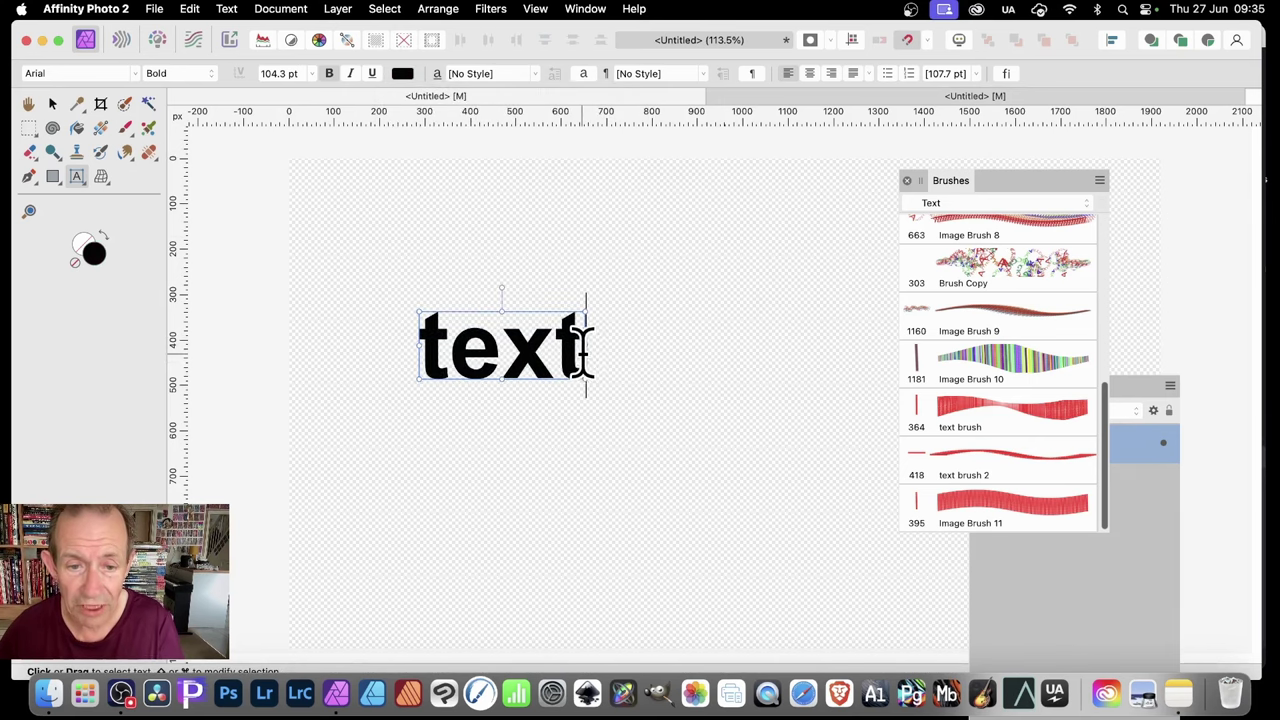
pyautogui.write('and ')
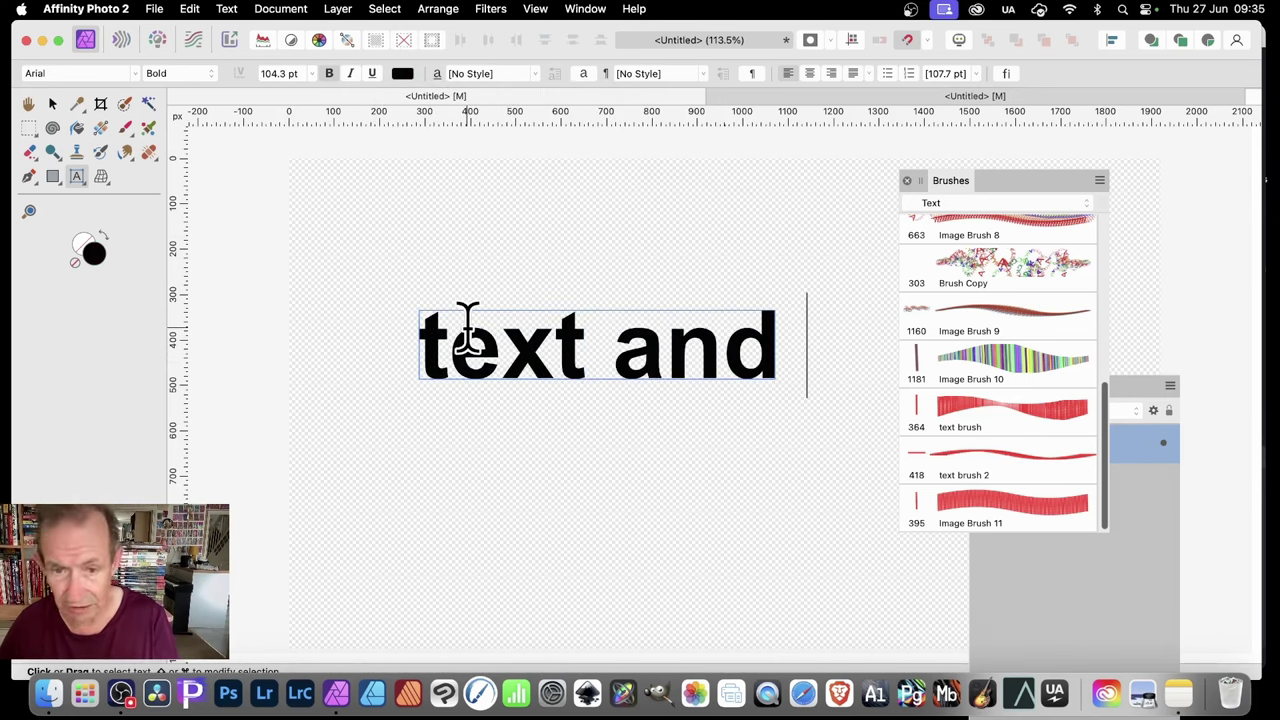
pyautogui.write('mo')
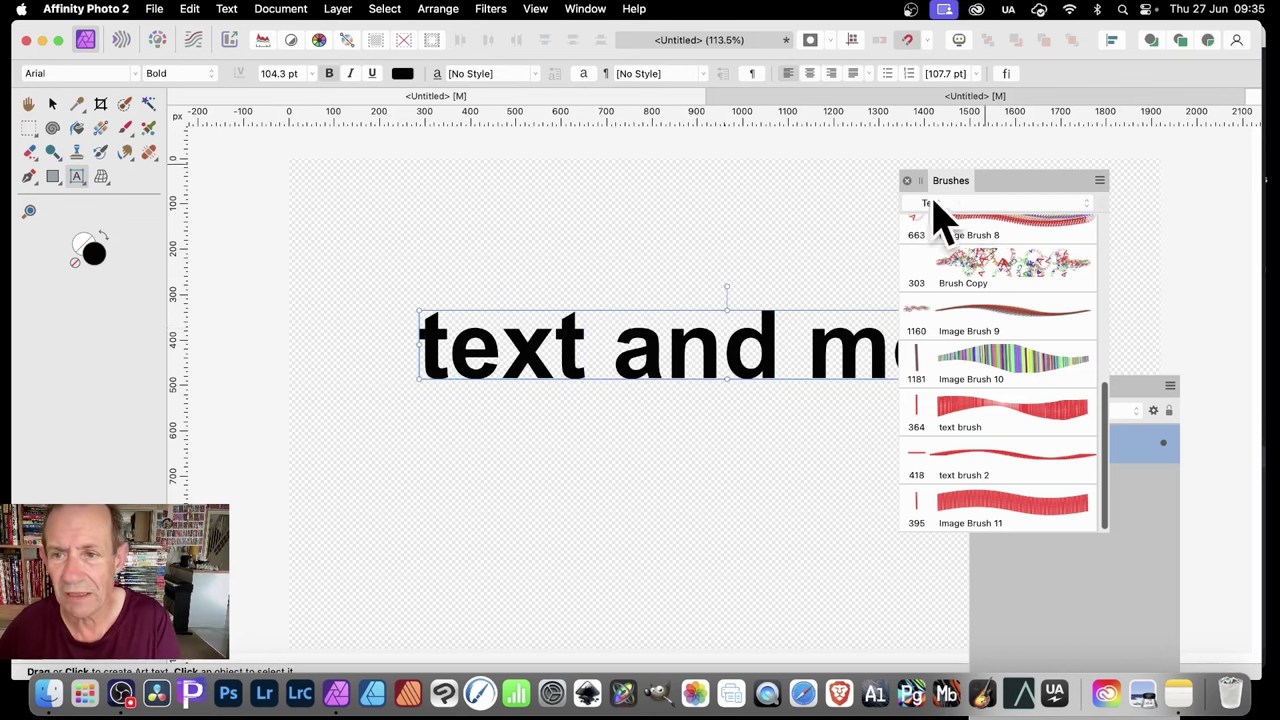
pyautogui.moveTo(950, 180); pyautogui.dragTo(1063, 193)
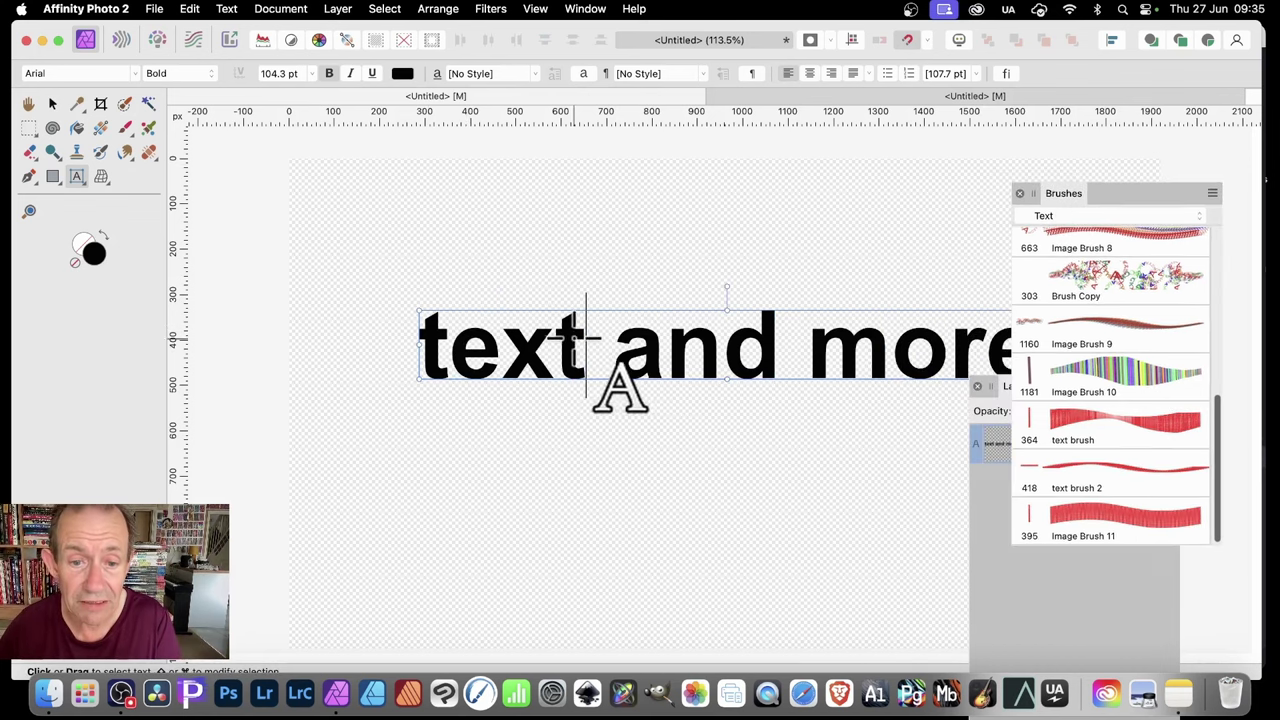
# - Colour the word "text" red
pyautogui.moveTo(590, 340); pyautogui.dragTo(418, 345)
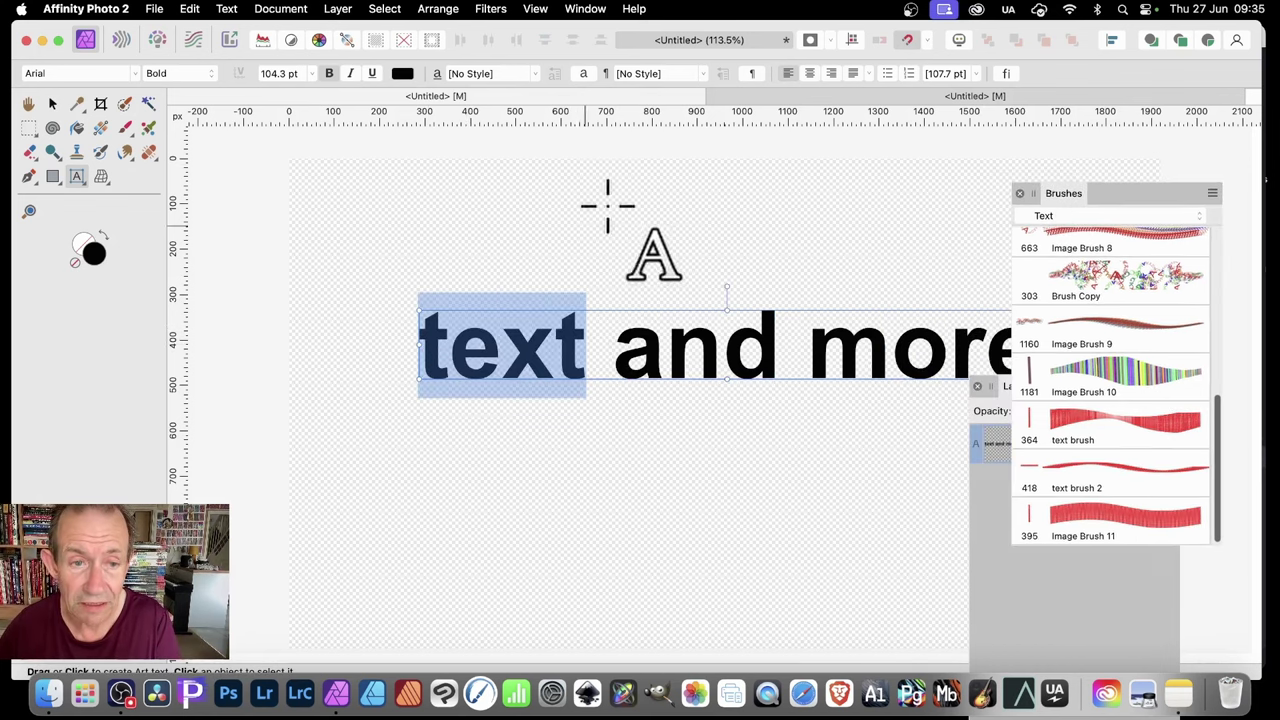
pyautogui.click(402, 73)
pyautogui.moveTo(497, 187); pyautogui.dragTo(543, 209)
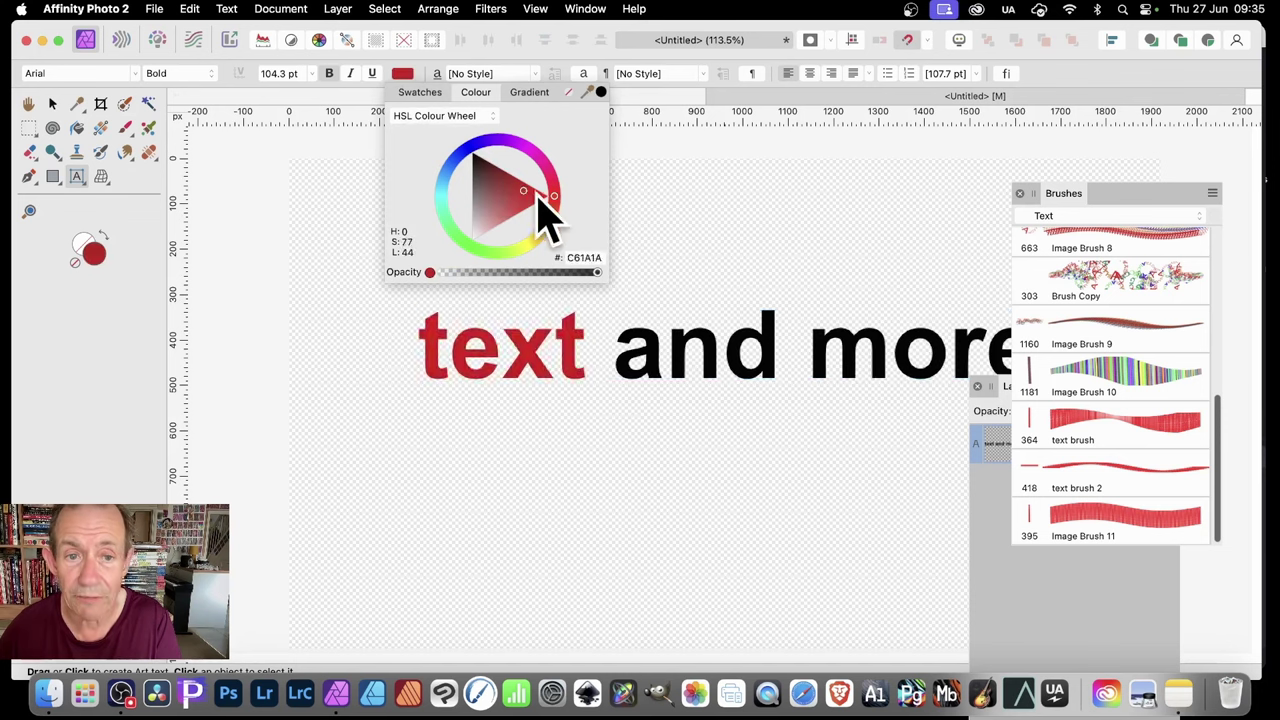
# - Colour the word "and" bright blue
pyautogui.click(614, 350)
pyautogui.moveTo(614, 350); pyautogui.dragTo(778, 345)
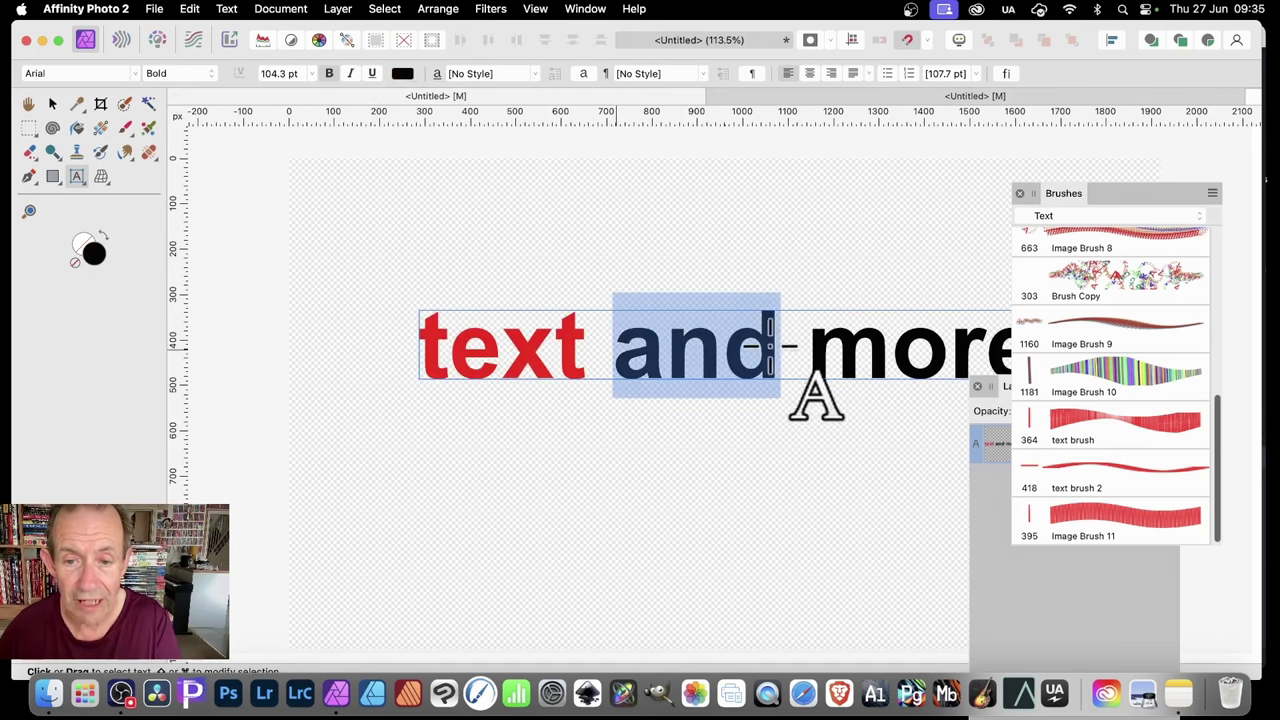
pyautogui.click(405, 74)
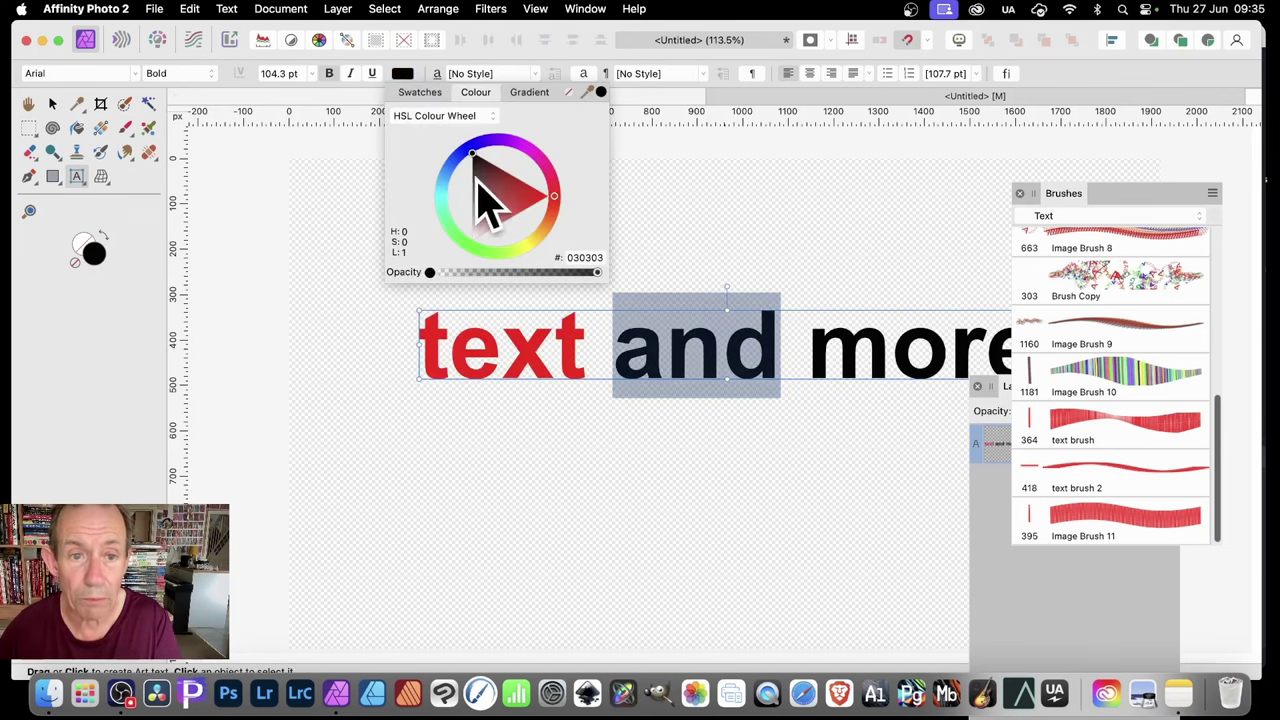
pyautogui.click(461, 155)
# - Colour the word "more" bright green, 03FF00
pyautogui.click(808, 345)
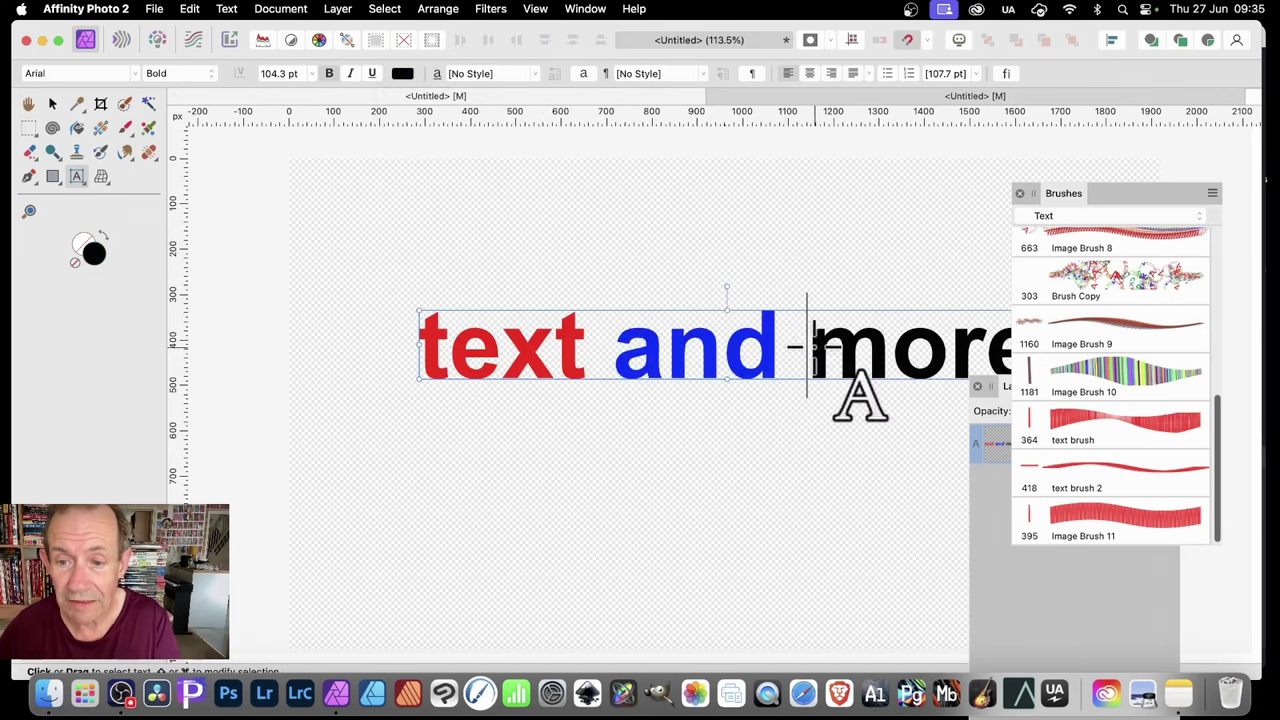
pyautogui.moveTo(808, 345); pyautogui.dragTo(1100, 357)
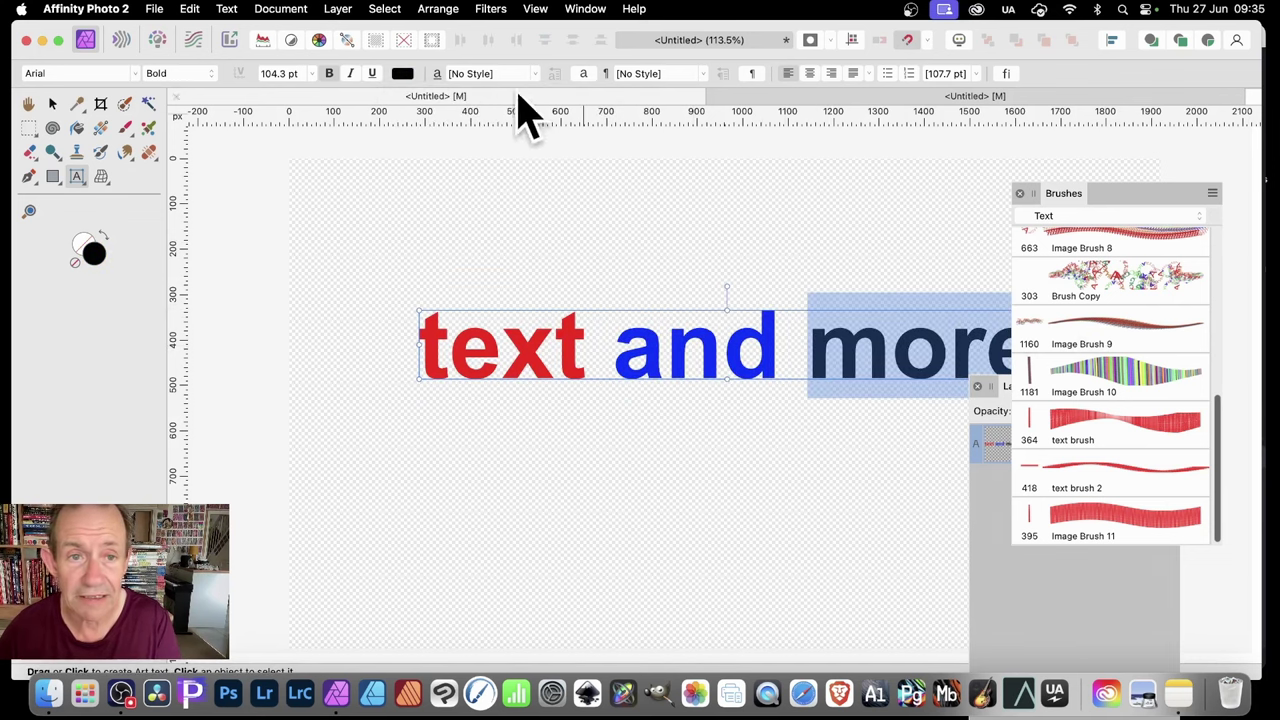
pyautogui.click(402, 74)
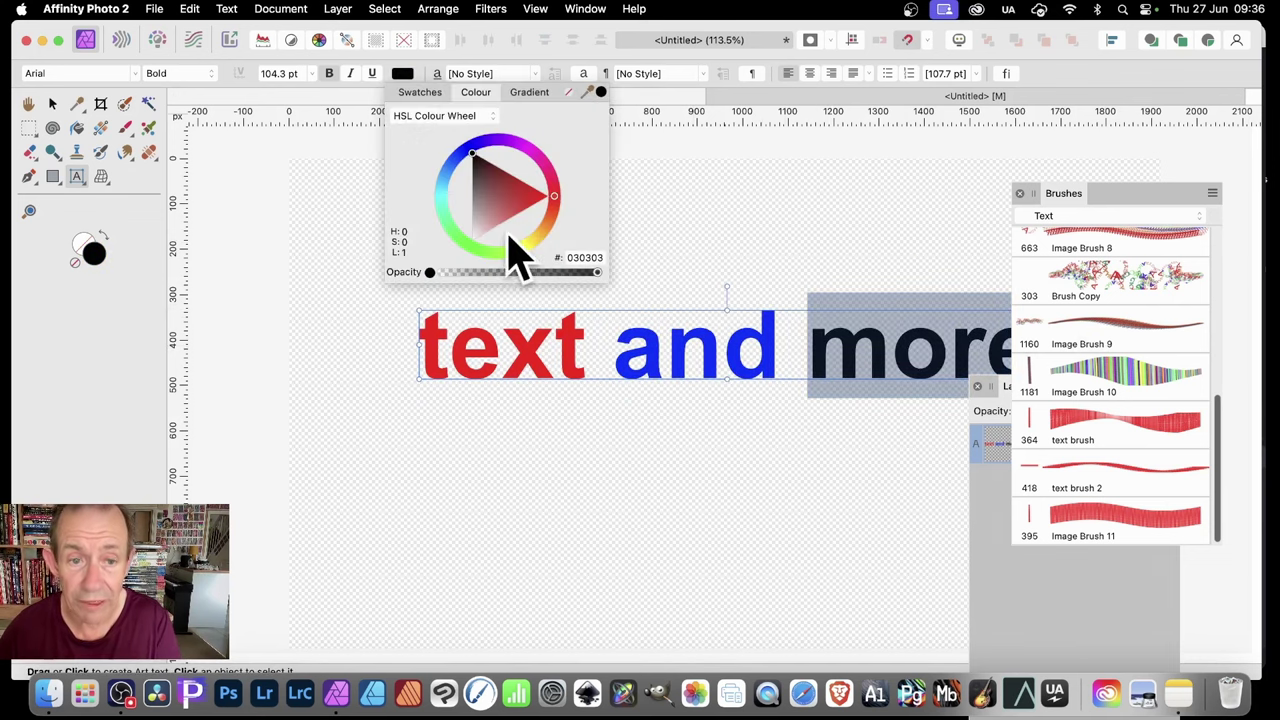
pyautogui.click(470, 245)
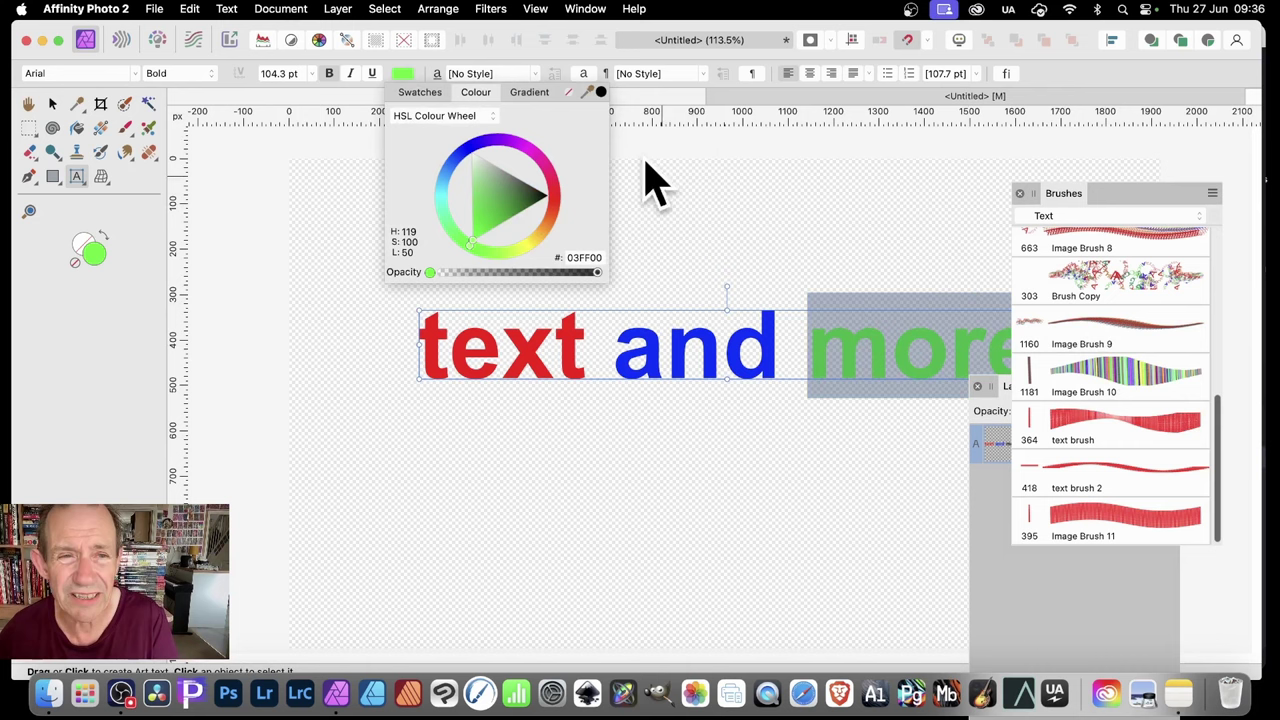
# - Move the text toward the canvas's upper-left edge, and reposition and shorten the Layers and Brushes panels so the layer list is accessible
pyautogui.click(53, 104)
pyautogui.moveTo(655, 375); pyautogui.dragTo(512, 280)
pyautogui.moveTo(1005, 387)
pyautogui.mouseDown()
pyautogui.moveTo(940, 260)
pyautogui.moveTo(947, 177)
pyautogui.moveTo(955, 192)
pyautogui.mouseUp()
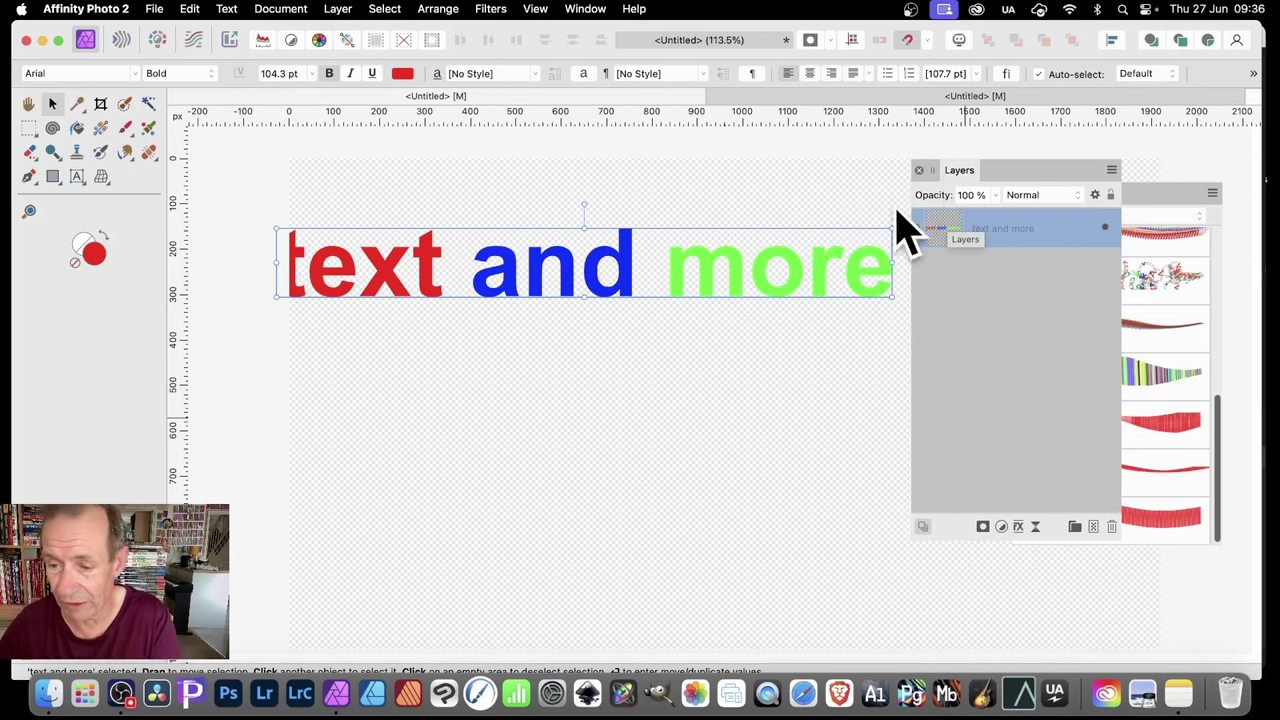
pyautogui.moveTo(1035, 545)
pyautogui.mouseDown()
pyautogui.moveTo(1031, 463)
pyautogui.moveTo(1012, 502)
pyautogui.mouseUp()
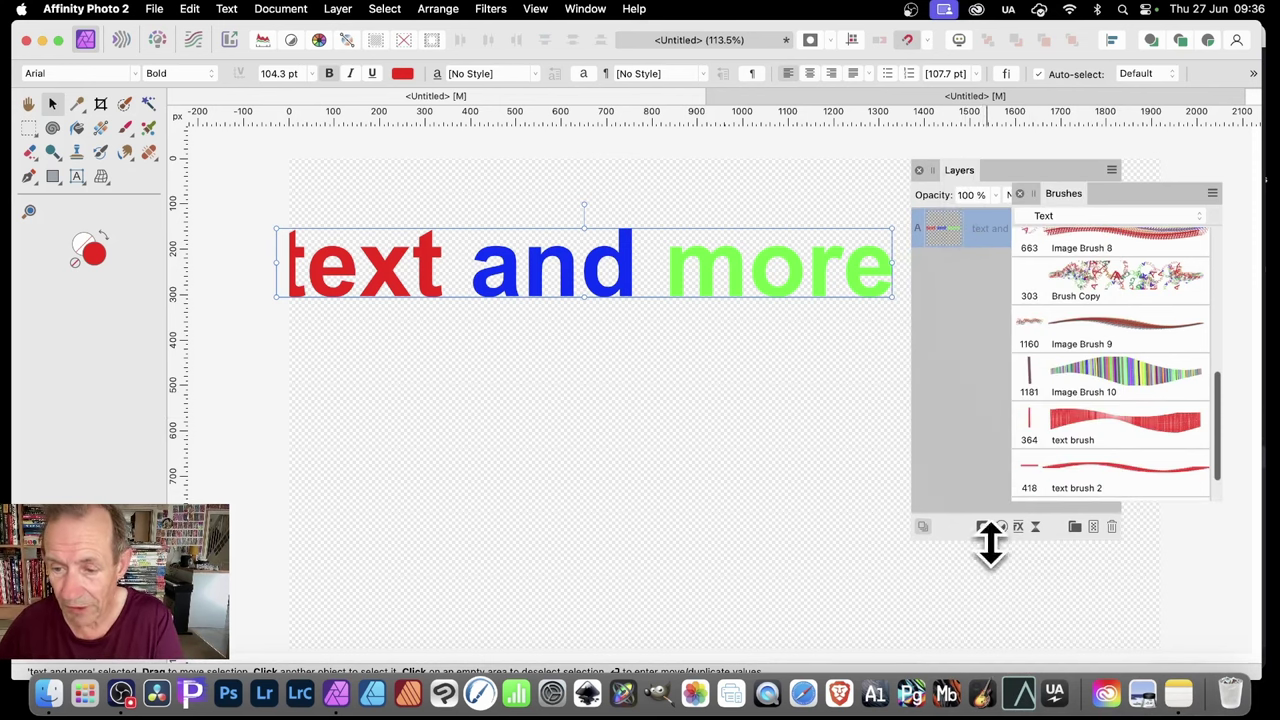
pyautogui.moveTo(987, 540); pyautogui.dragTo(990, 314)
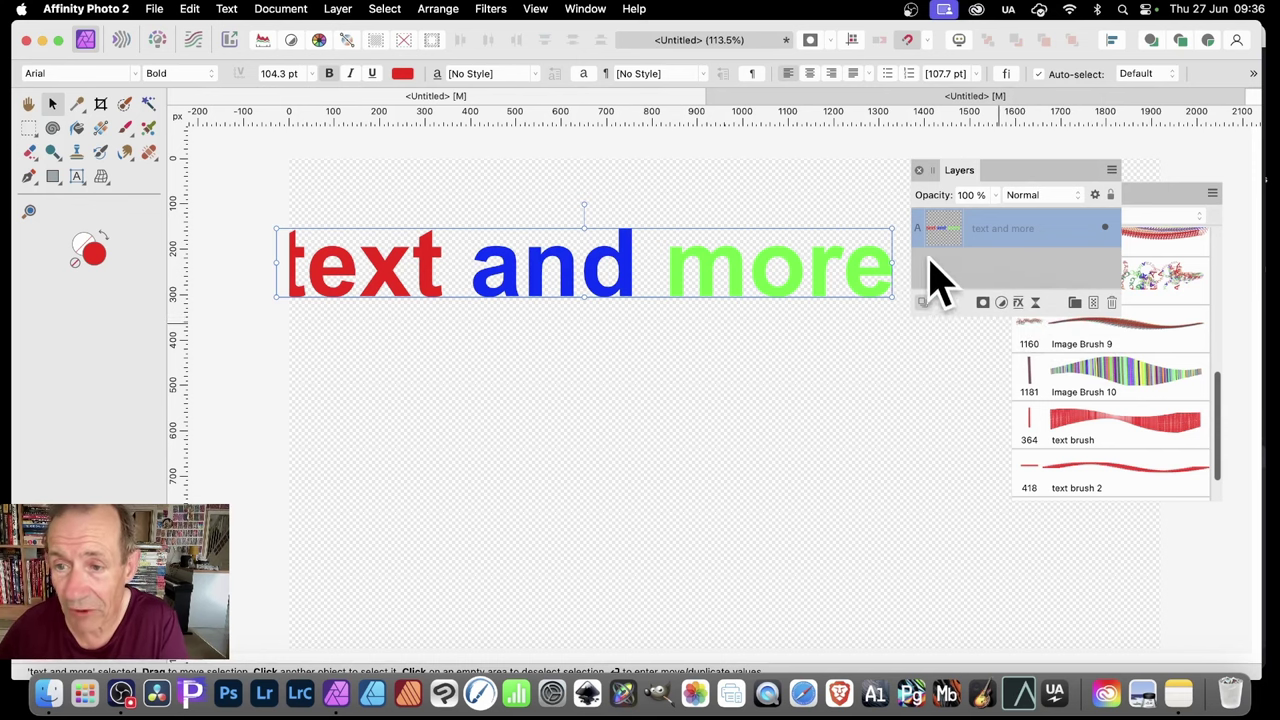
# - Try the 3D layer effect on the text, and apply an Outer Shadow with 11.3 px radius, 20.9 px offset and 62% intensity instead
pyautogui.click(1019, 303)
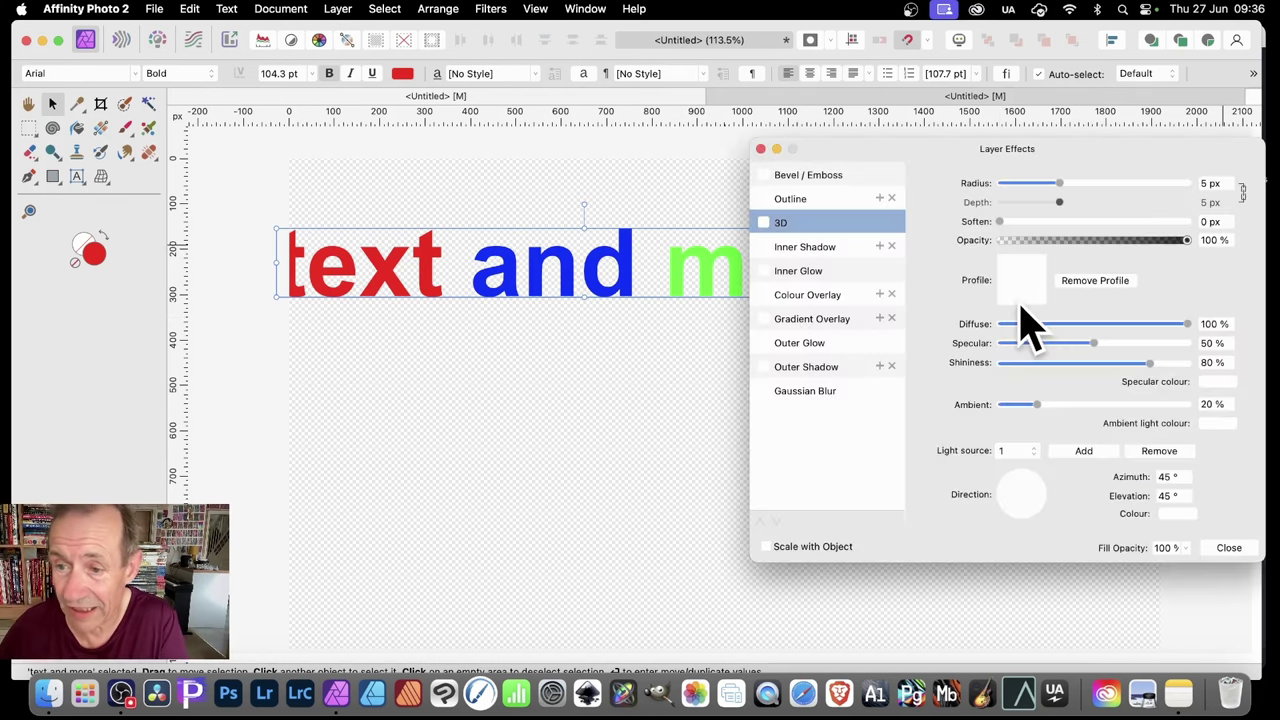
pyautogui.click(765, 223)
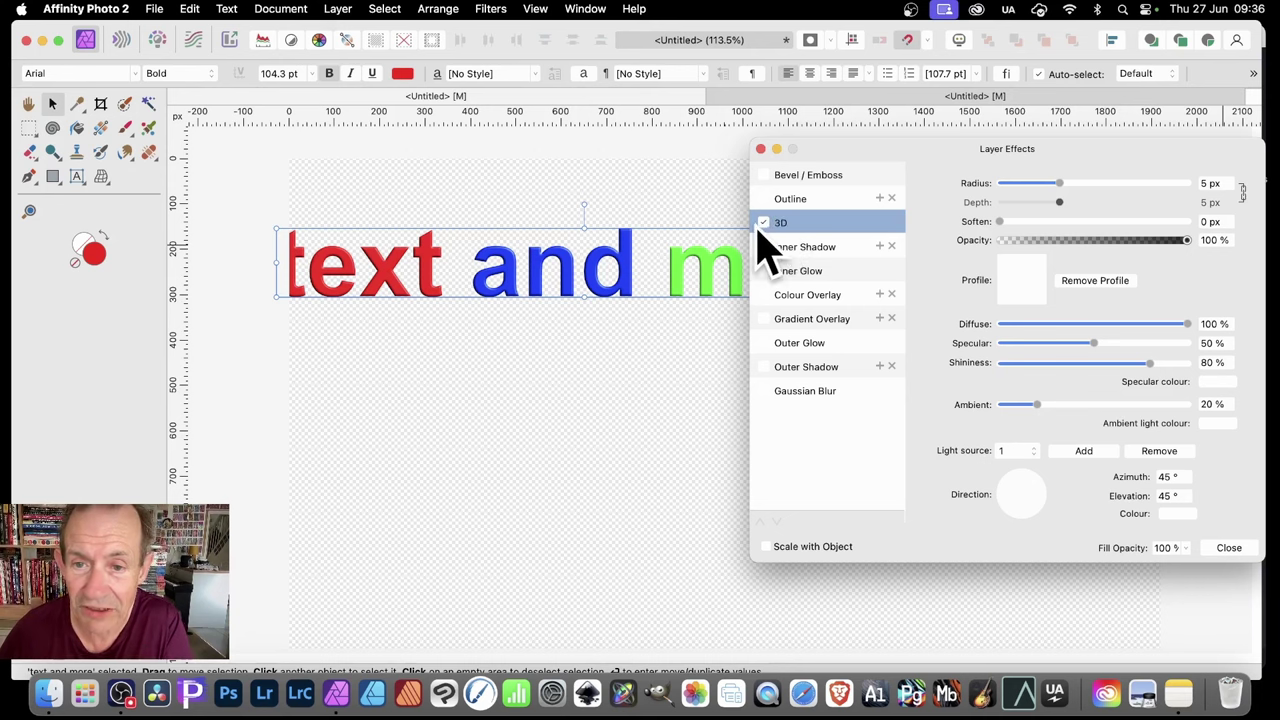
pyautogui.click(764, 224)
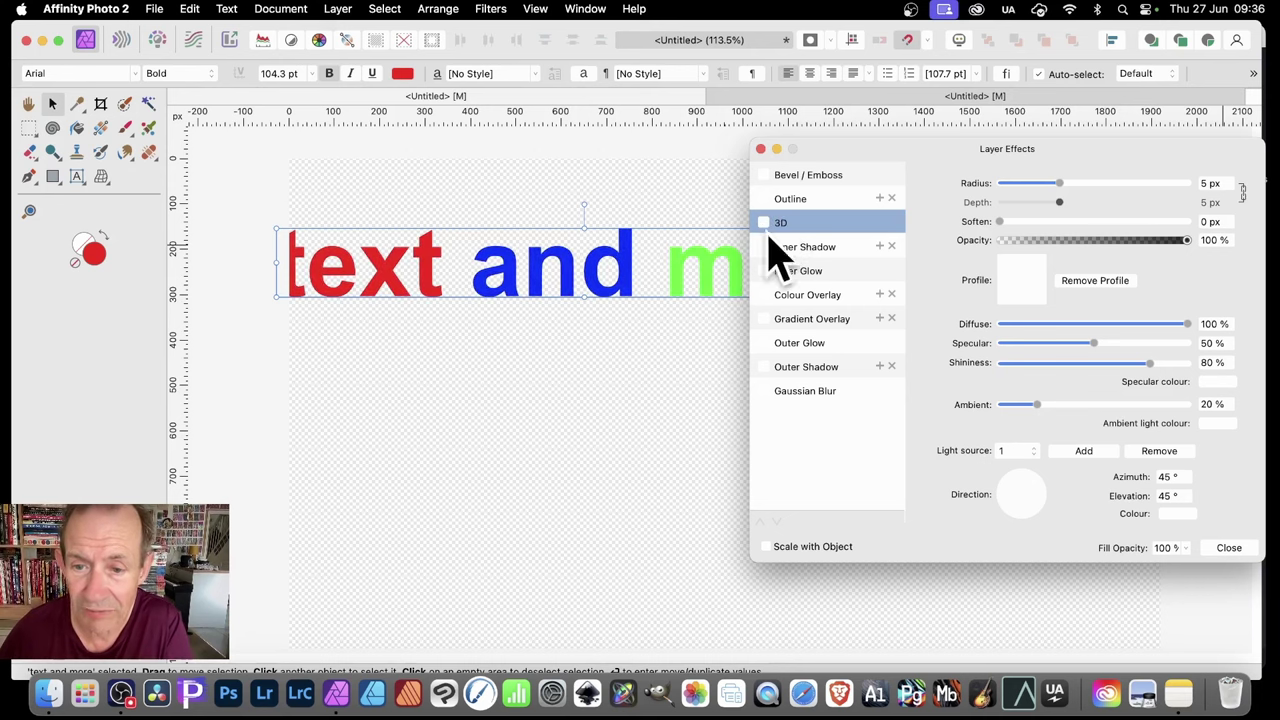
pyautogui.click(764, 368)
pyautogui.moveTo(1023, 222); pyautogui.dragTo(1114, 278)
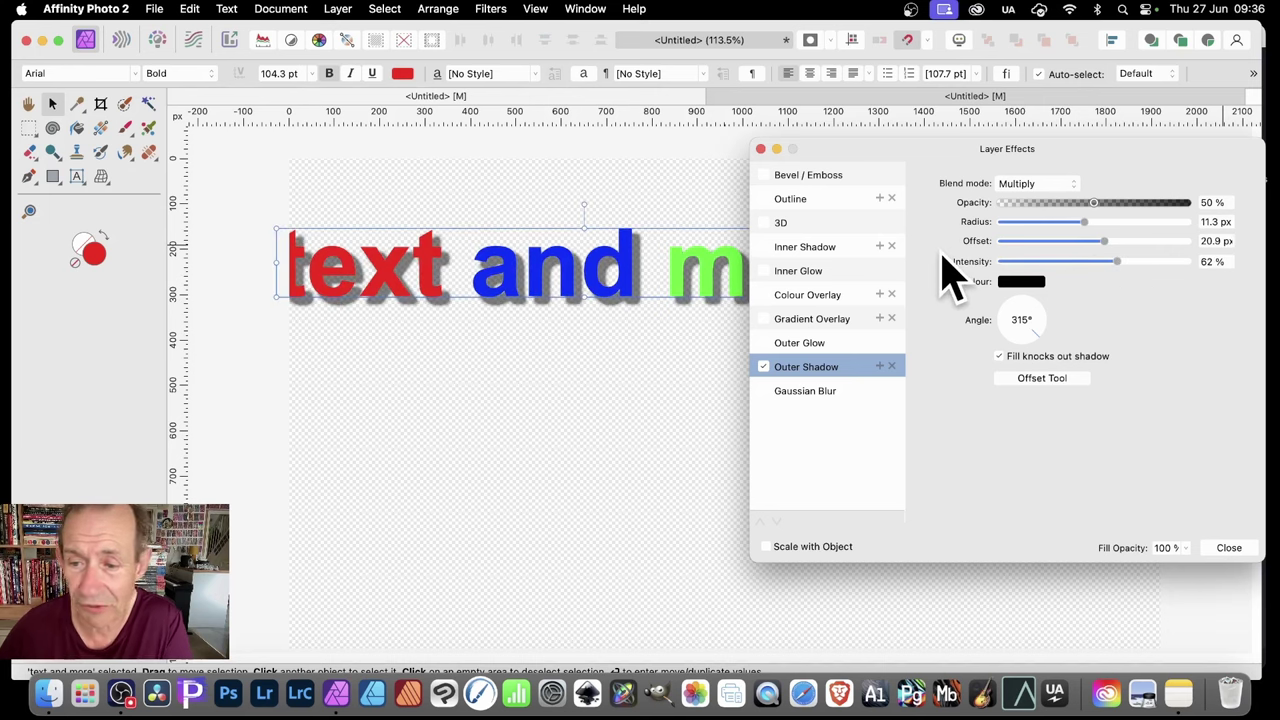
pyautogui.click(1229, 548)
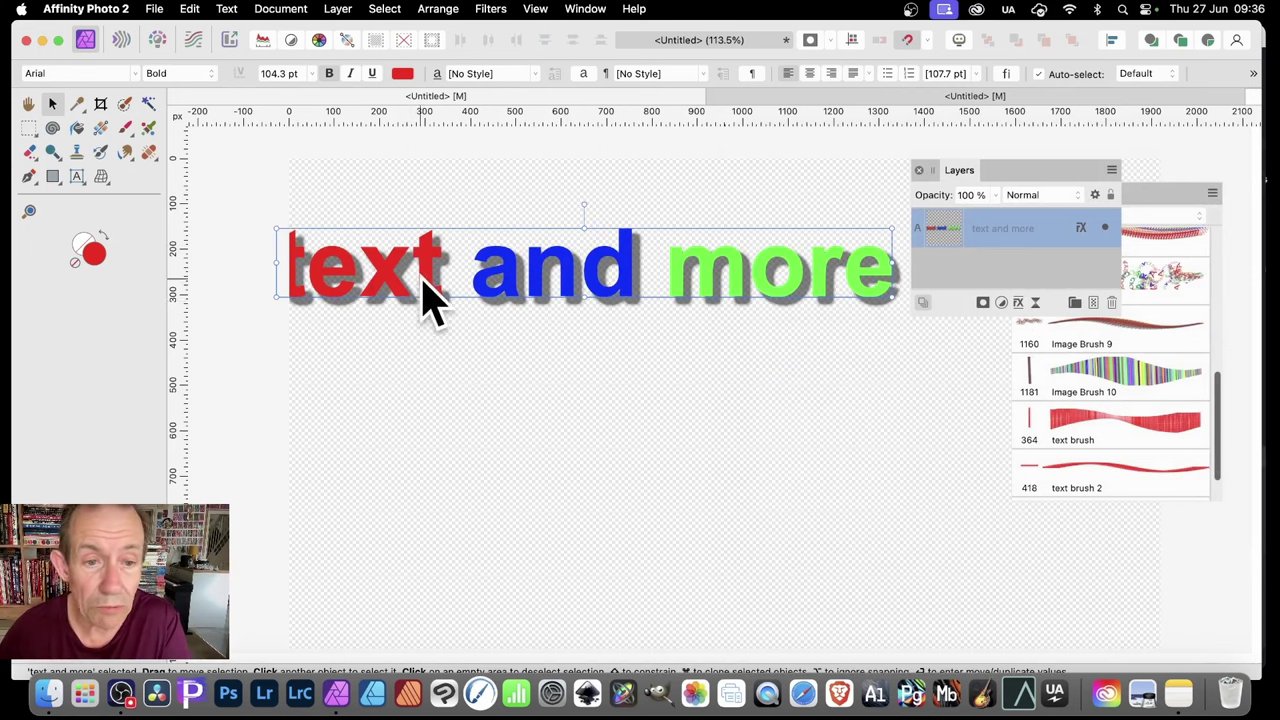
# - Move the text down toward the canvas centre and draw a rectangle about 1440 by 250 px that covers it
pyautogui.moveTo(425, 295); pyautogui.dragTo(480, 442)
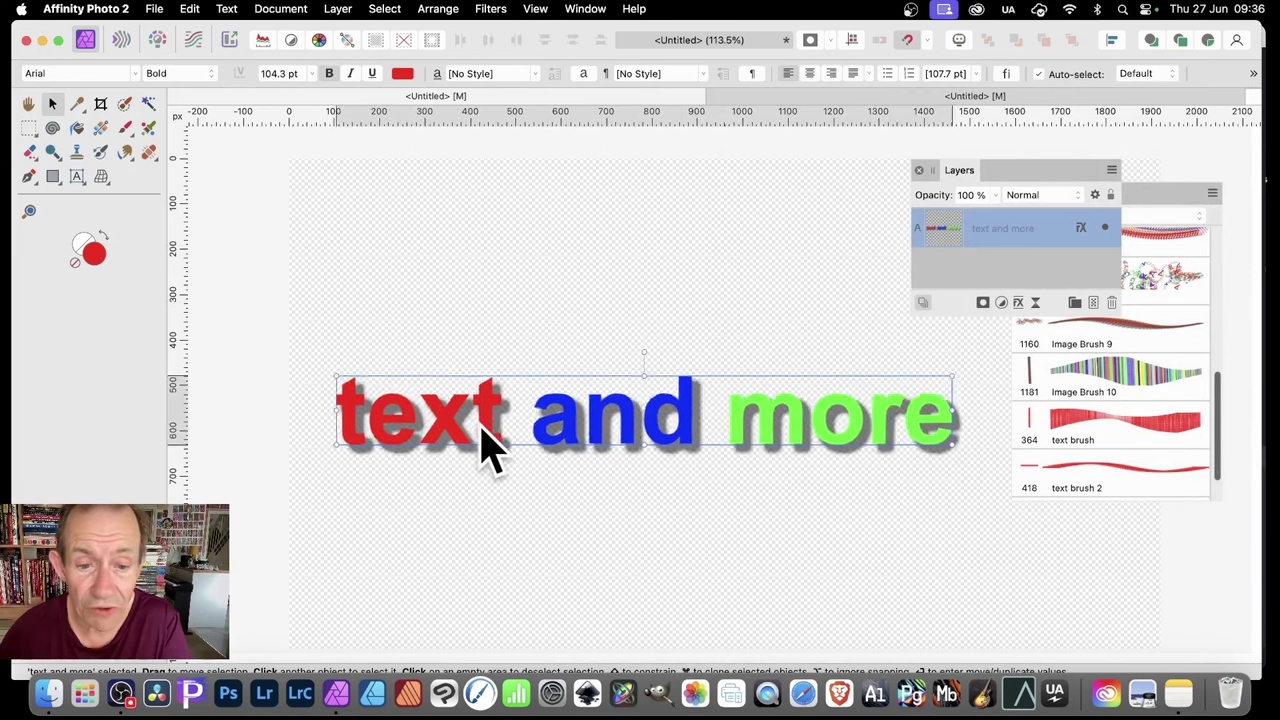
pyautogui.click(54, 178)
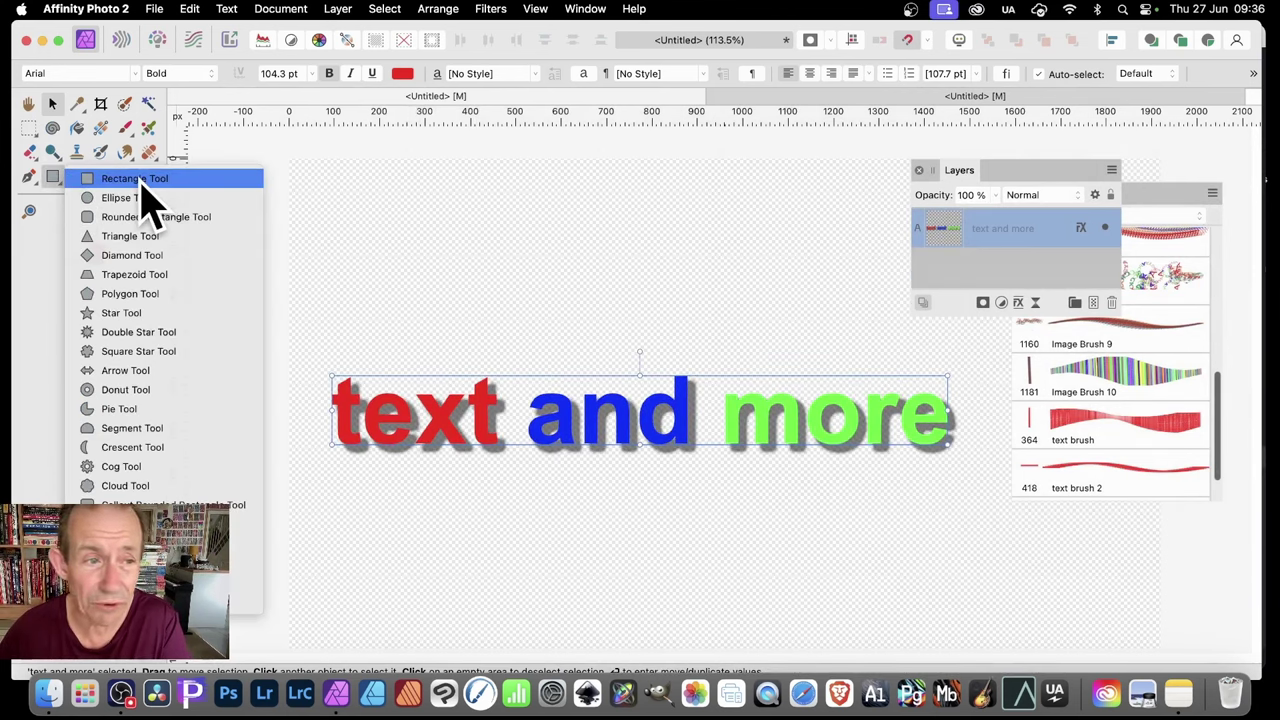
pyautogui.click(141, 181)
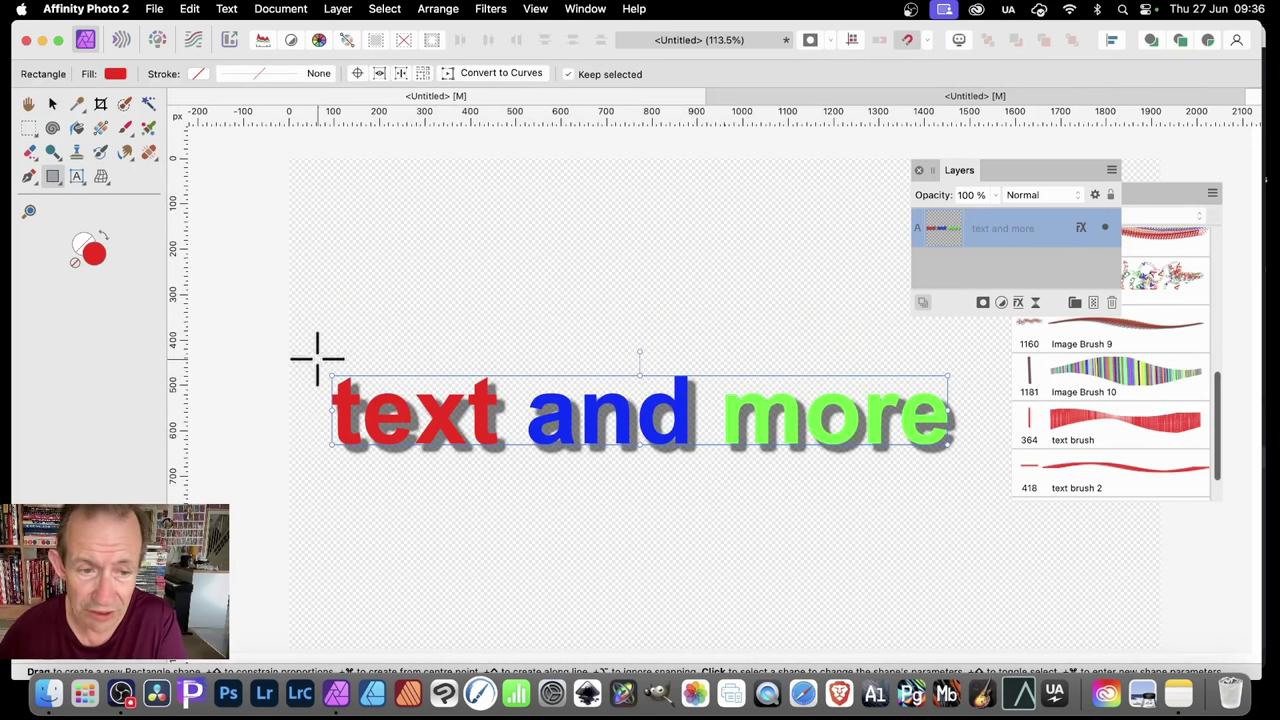
pyautogui.moveTo(317, 358); pyautogui.dragTo(970, 472)
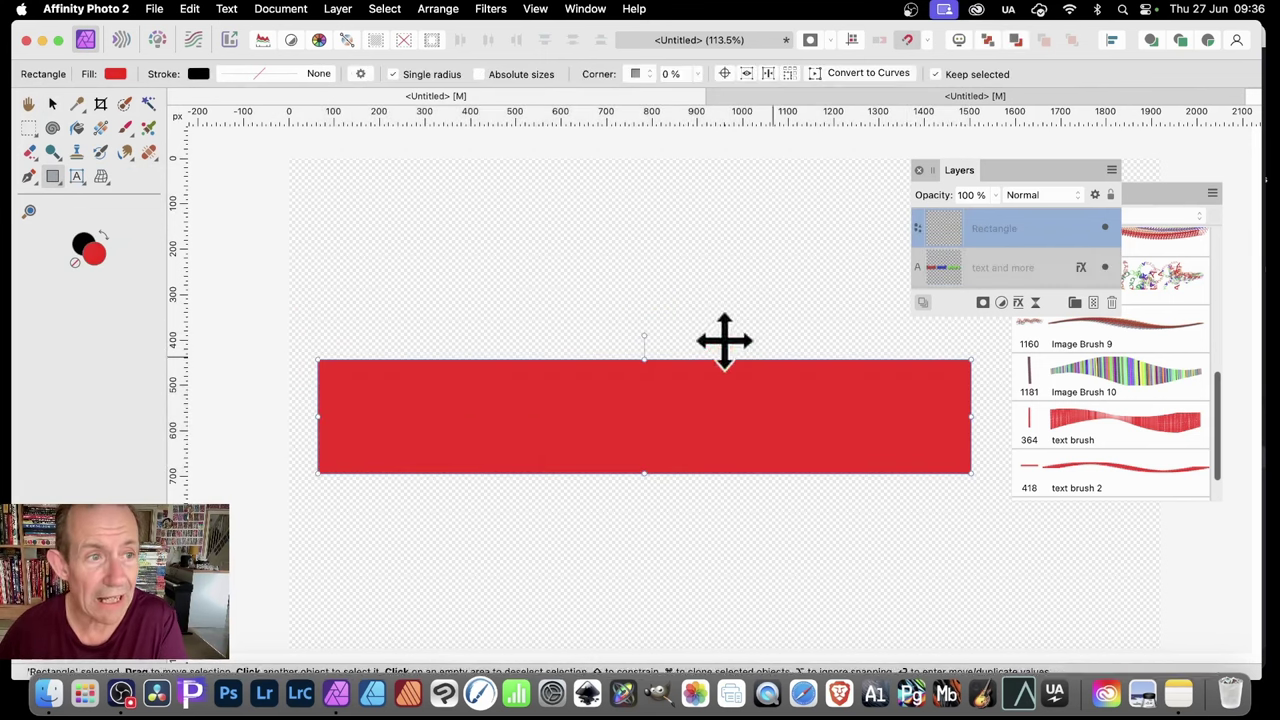
# - Fill the rectangle with yellow, FFE41A, and switch to the Move tool
pyautogui.click(115, 75)
pyautogui.click(246, 250)
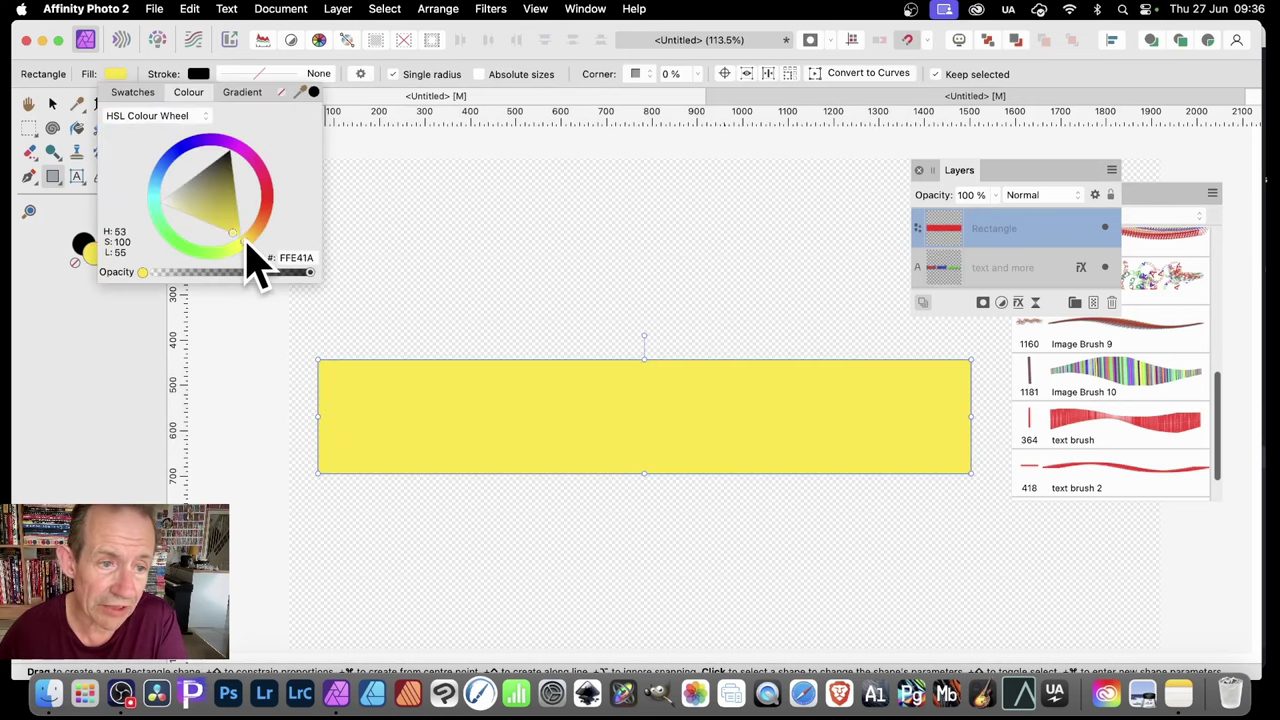
pyautogui.click(55, 105)
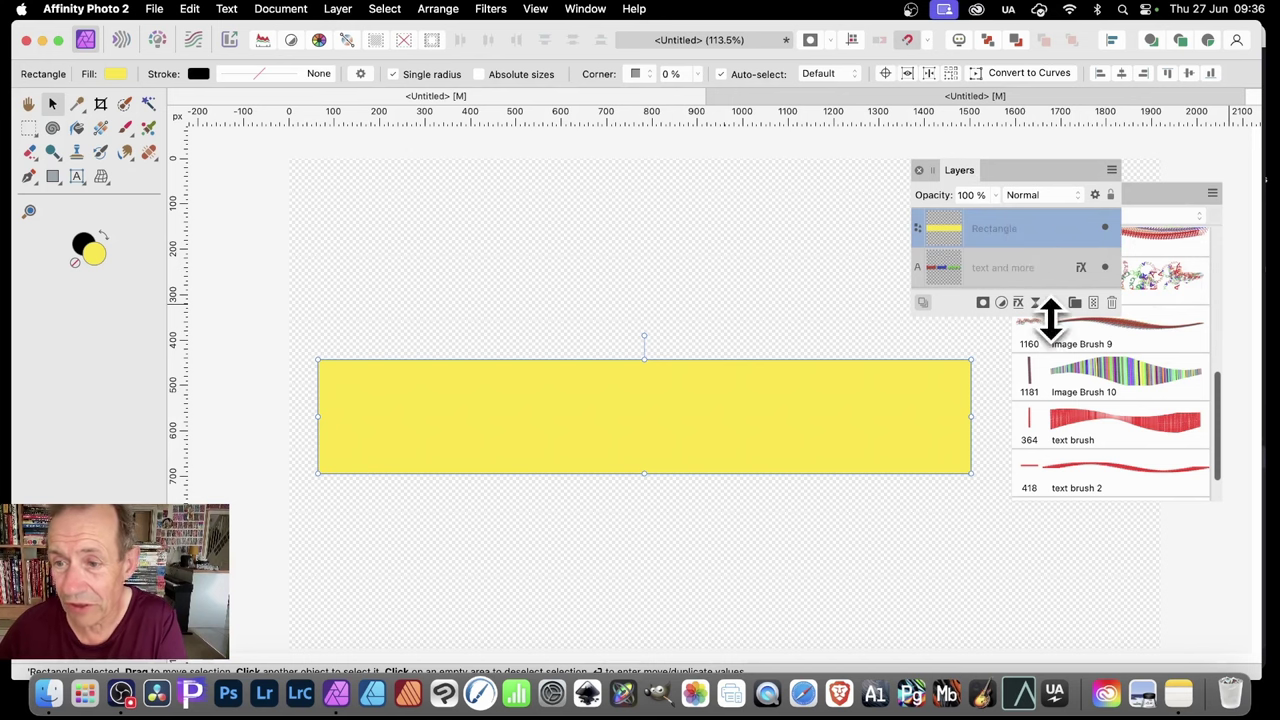
# - Place the yellow rectangle beneath the text layer, and move both objects together about 125 px down the canvas
pyautogui.moveTo(1049, 314); pyautogui.dragTo(1049, 378)
pyautogui.moveTo(963, 232); pyautogui.dragTo(962, 303)
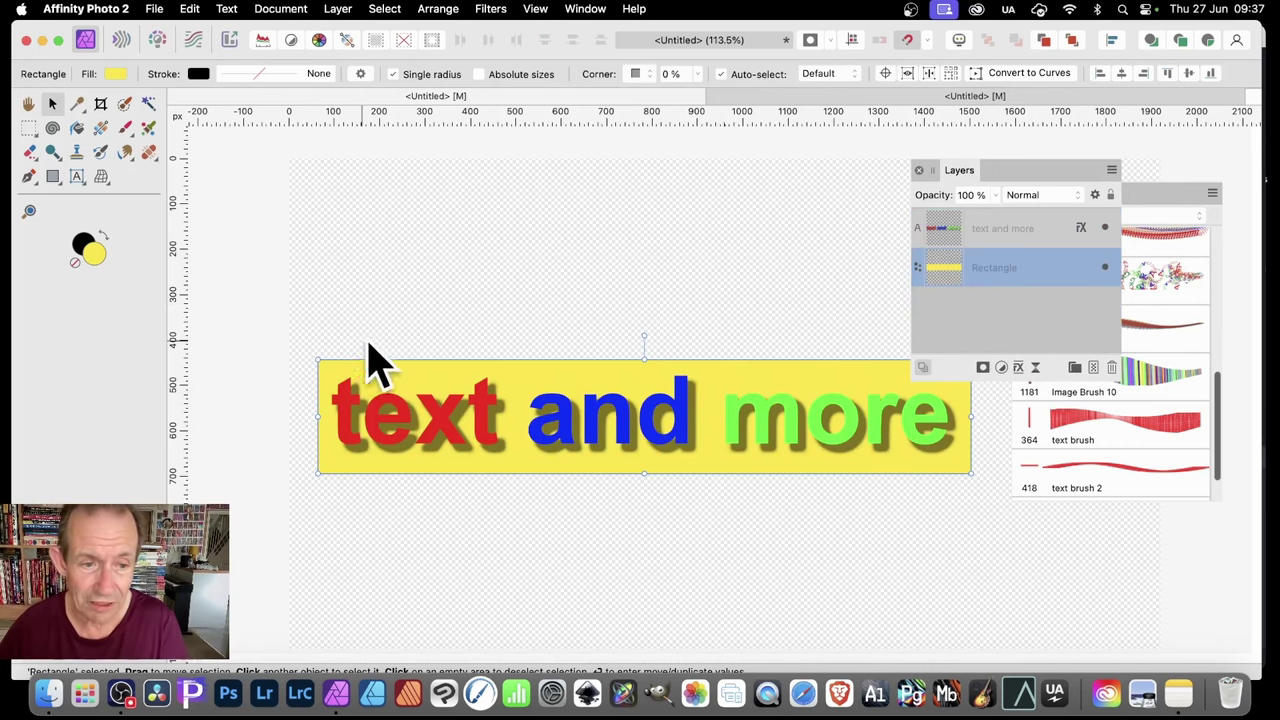
pyautogui.moveTo(270, 308); pyautogui.dragTo(1125, 635)
pyautogui.moveTo(854, 439); pyautogui.dragTo(862, 496)
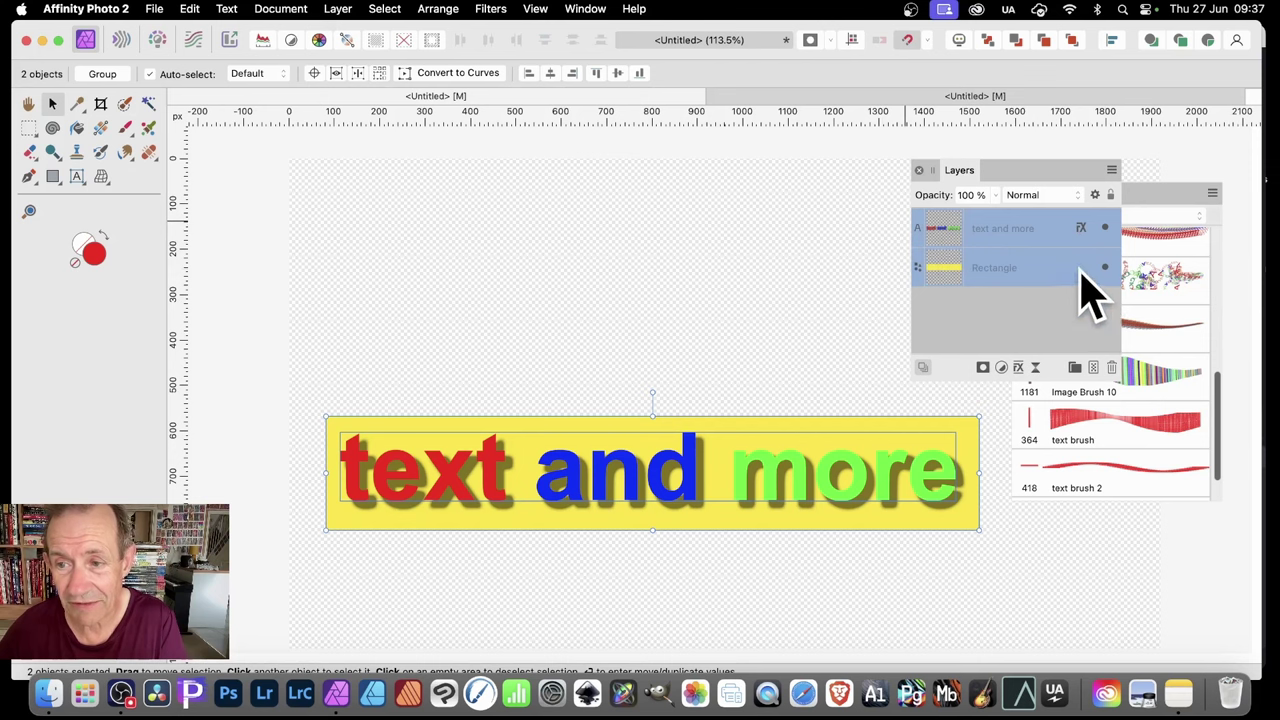
# - Group the text and the yellow rectangle, and rasterise the group into a single pixel layer
pyautogui.rightClick(1026, 234)
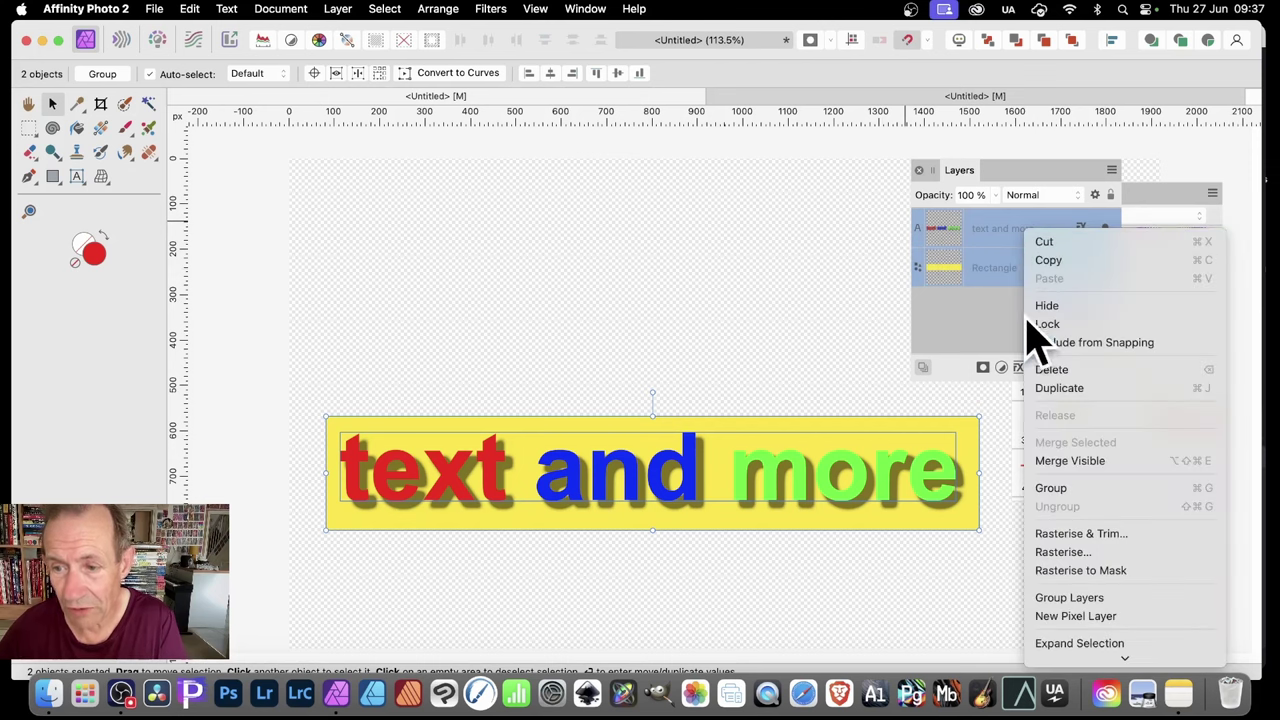
pyautogui.click(1051, 488)
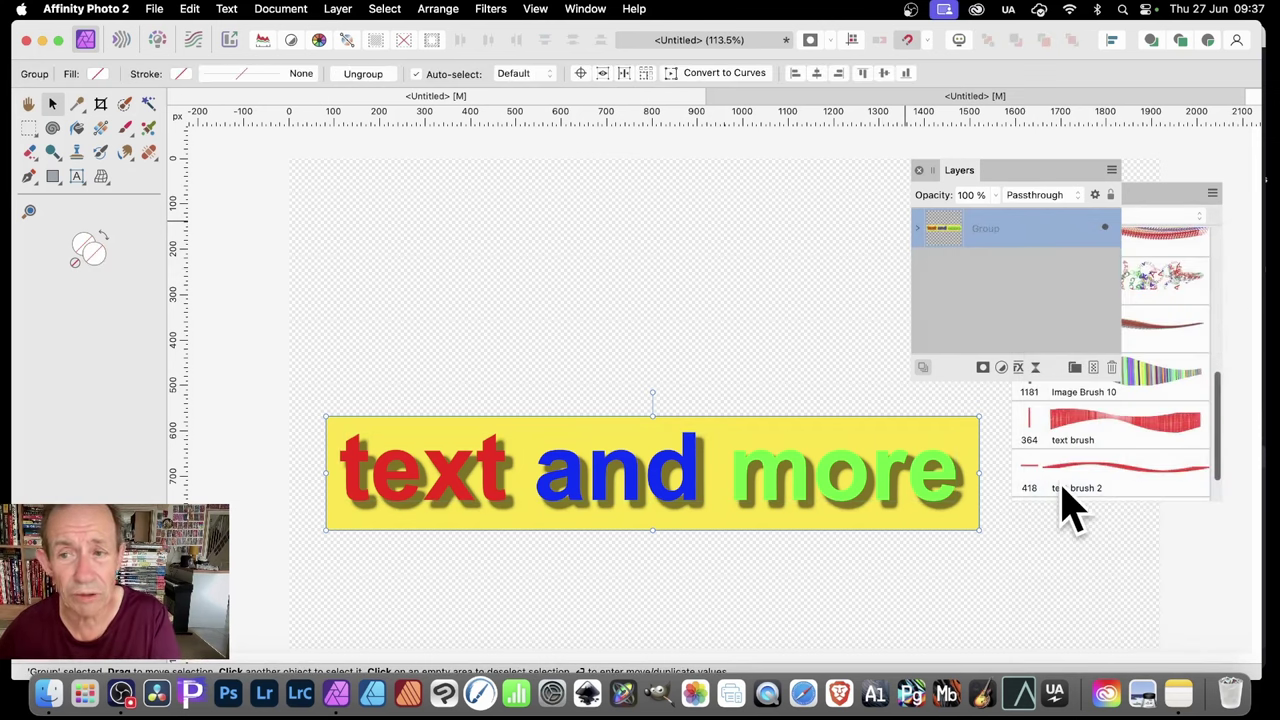
pyautogui.rightClick(984, 231)
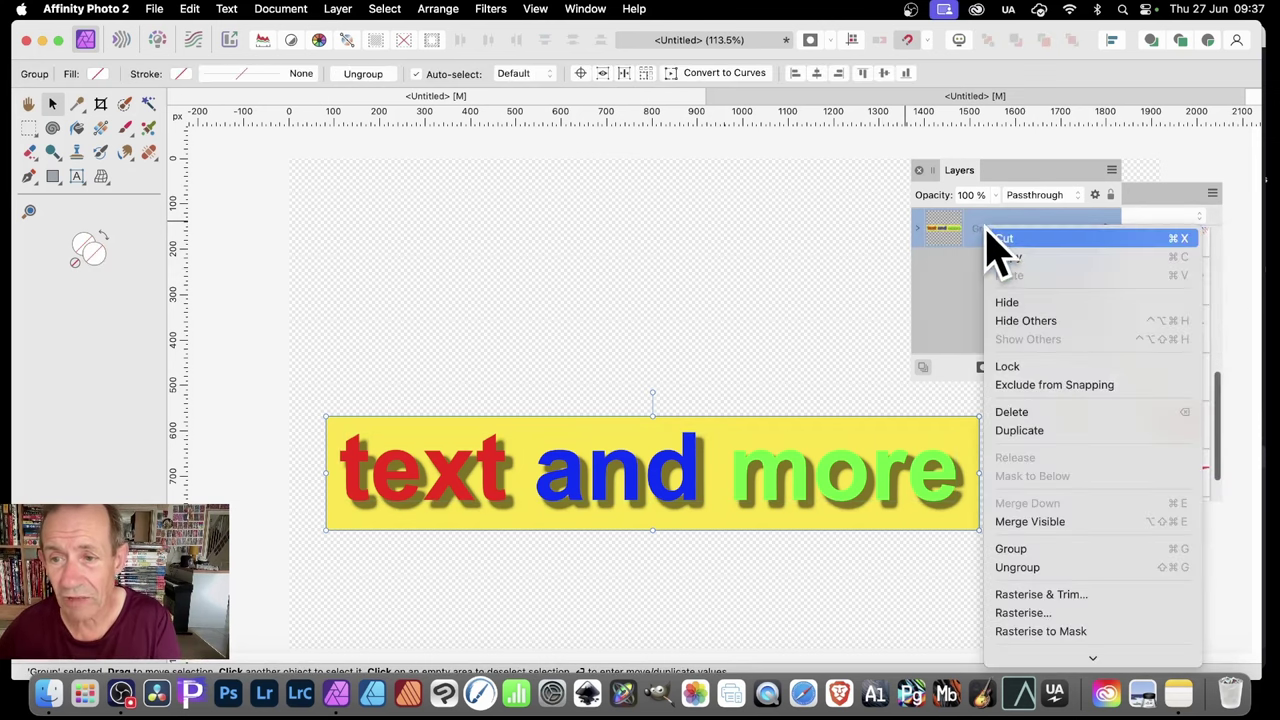
pyautogui.click(1066, 613)
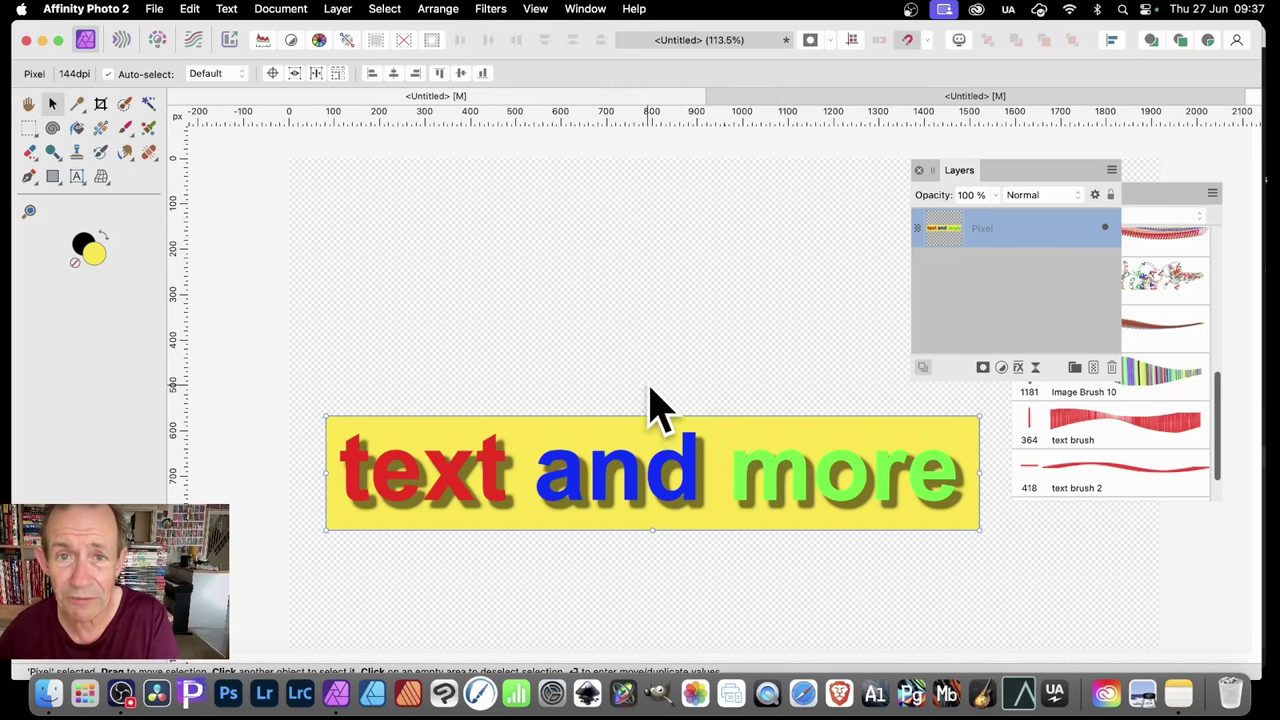
# - Export the banner as a PNG with the area set to Selection Area, saving it to the Desktop folder
pyautogui.click(155, 9)
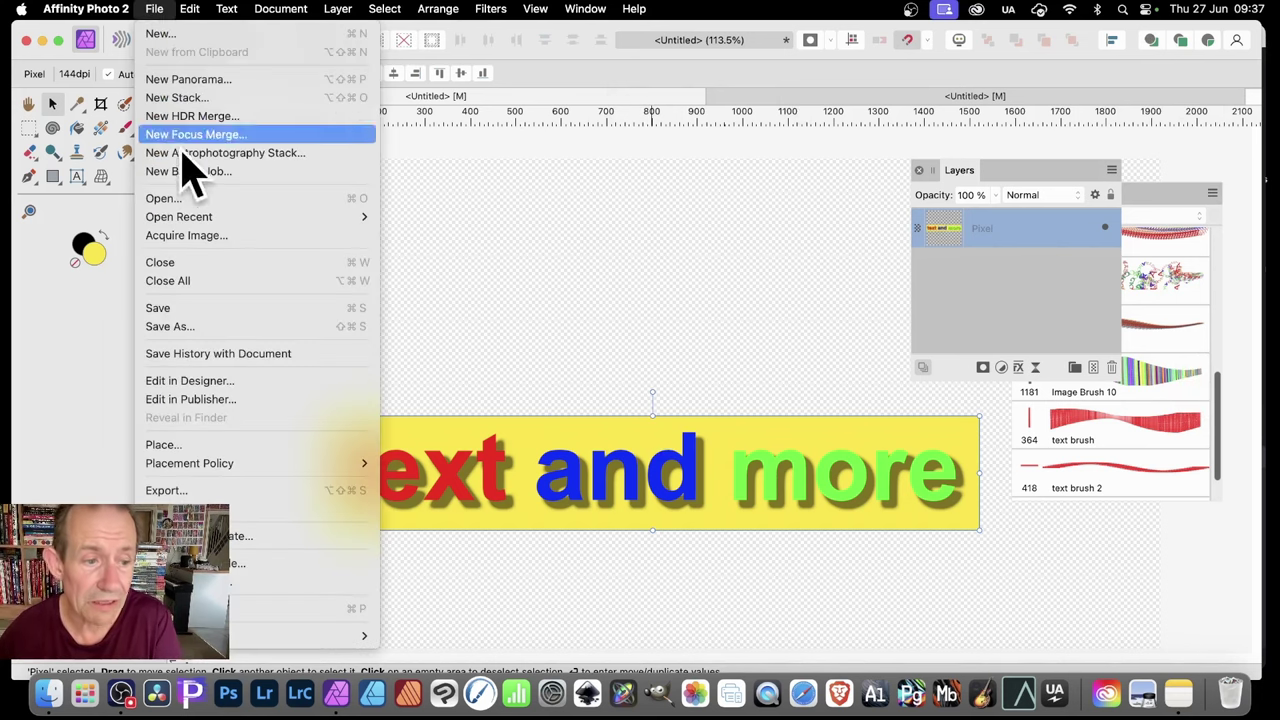
pyautogui.click(166, 490)
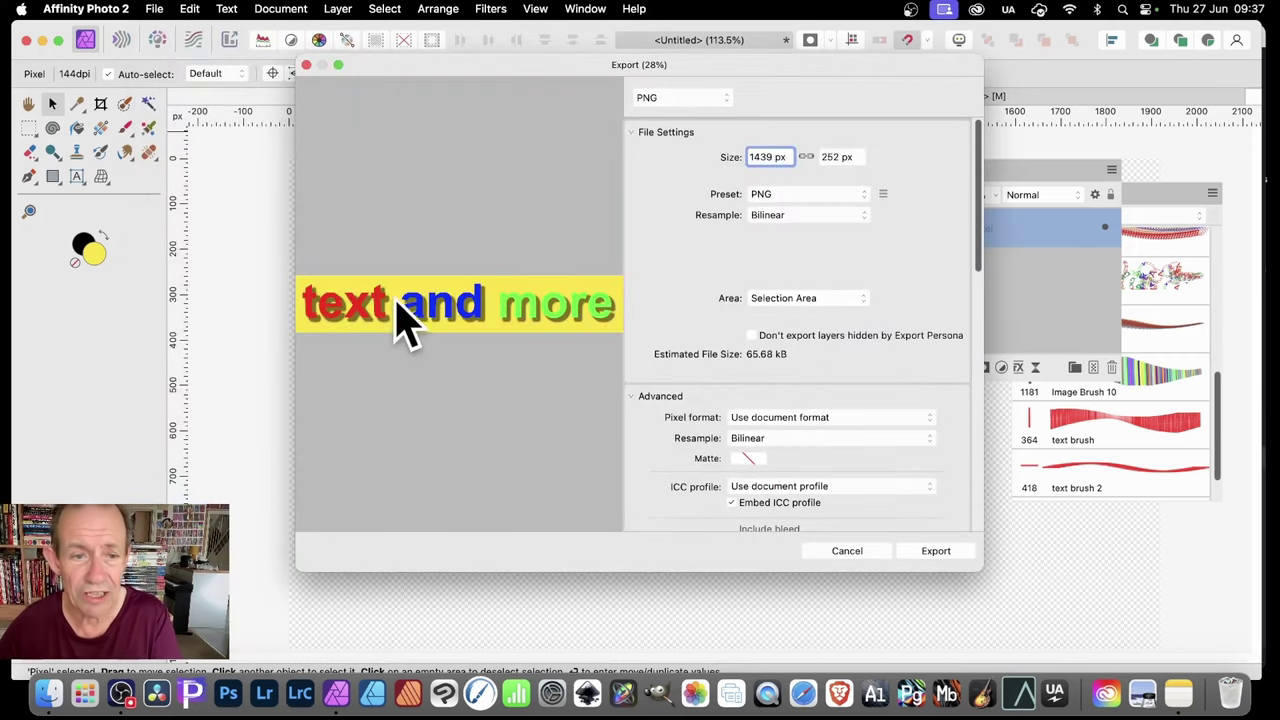
pyautogui.click(785, 298)
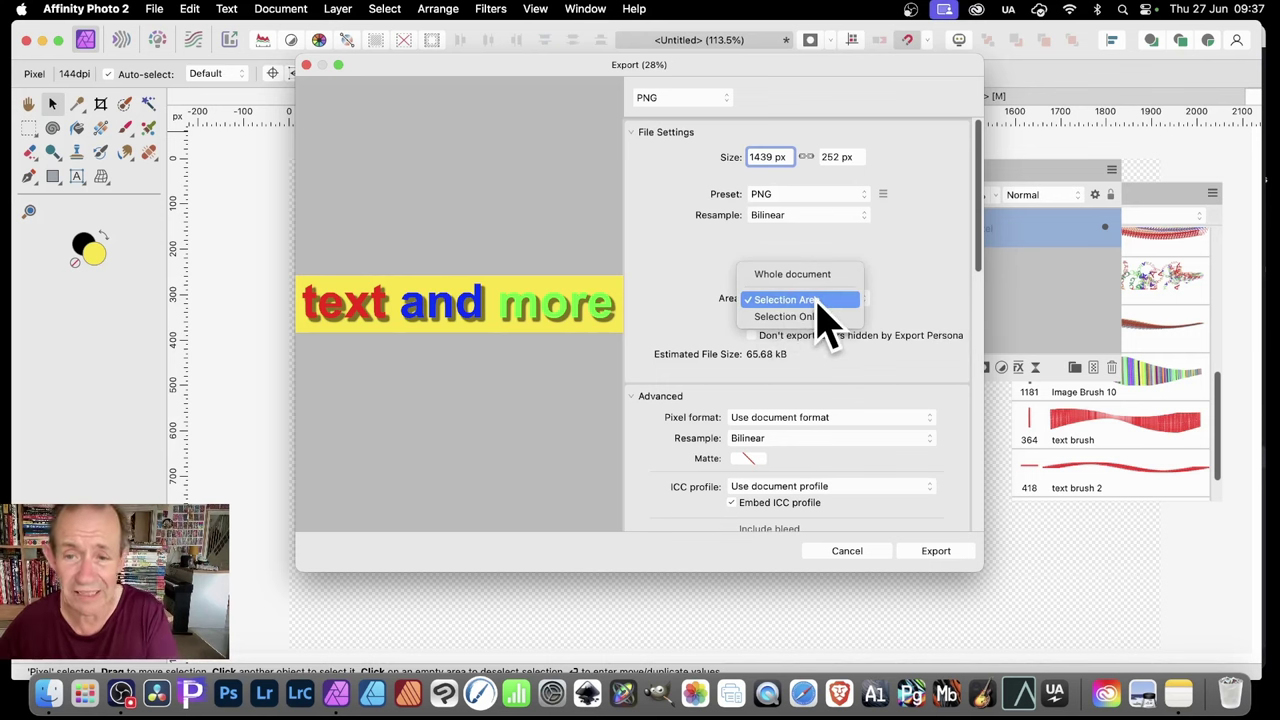
pyautogui.click(817, 302)
pyautogui.click(811, 304)
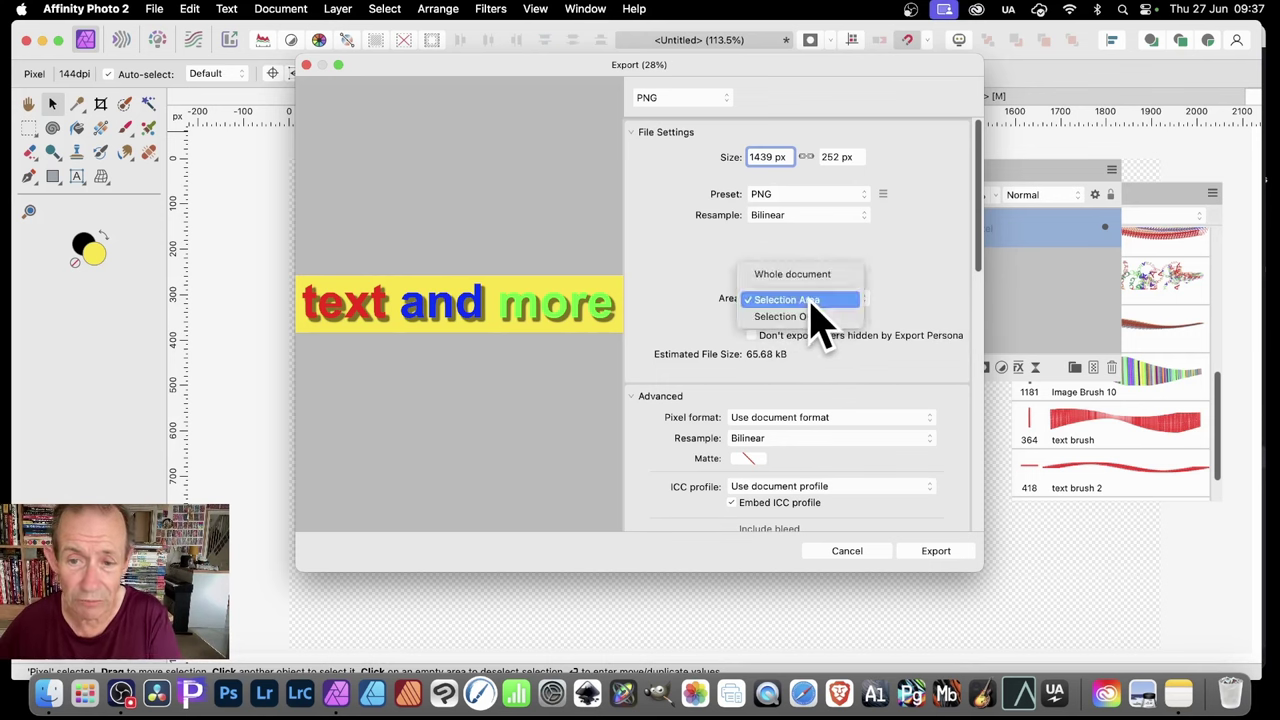
pyautogui.click(818, 278)
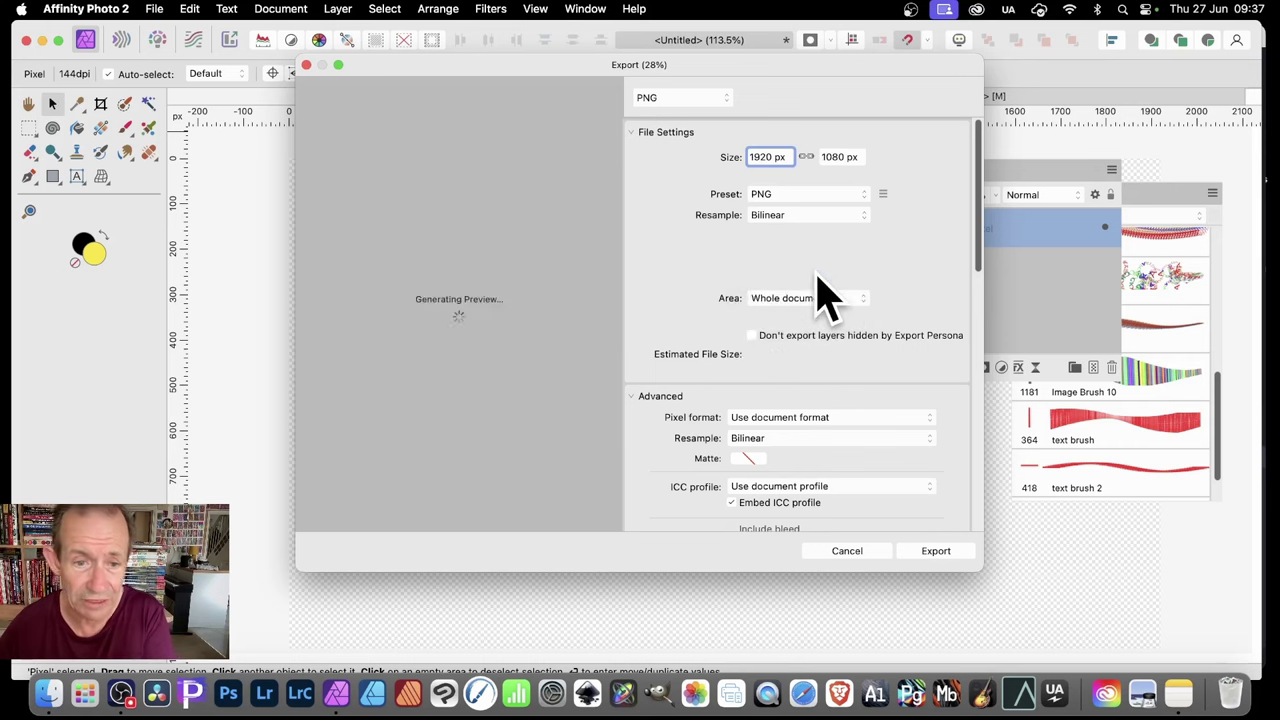
pyautogui.click(824, 300)
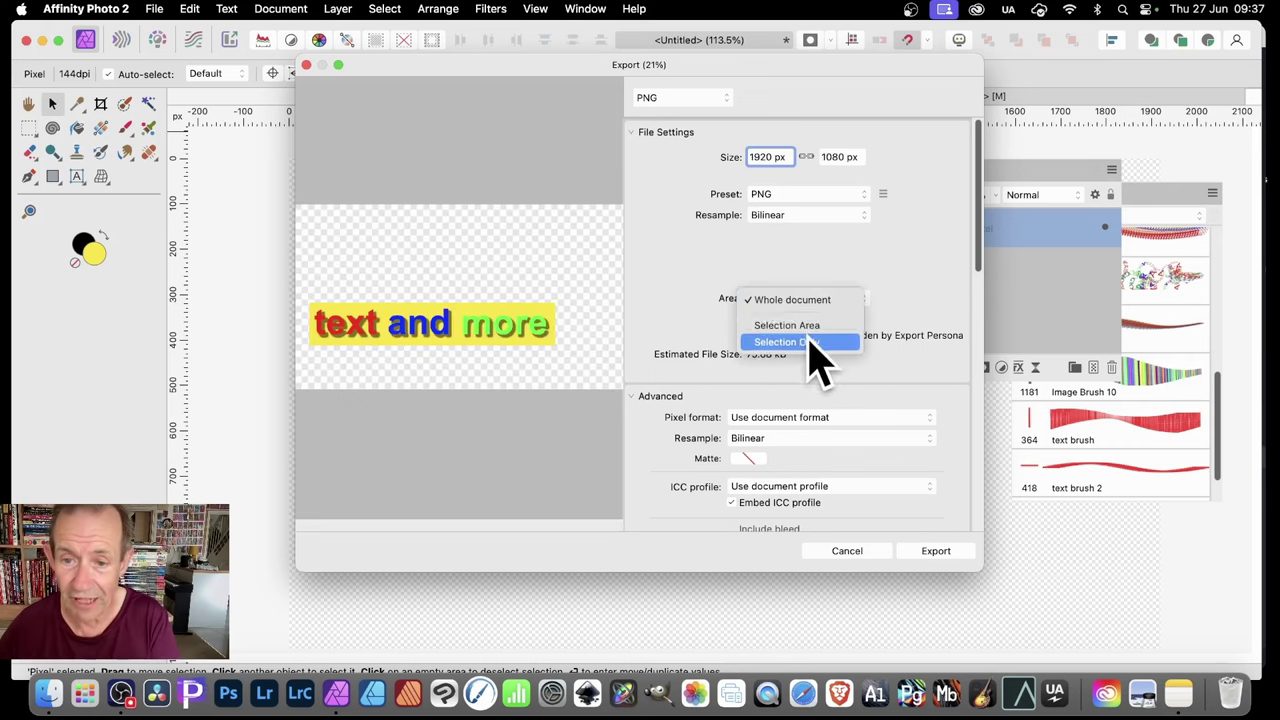
pyautogui.click(800, 326)
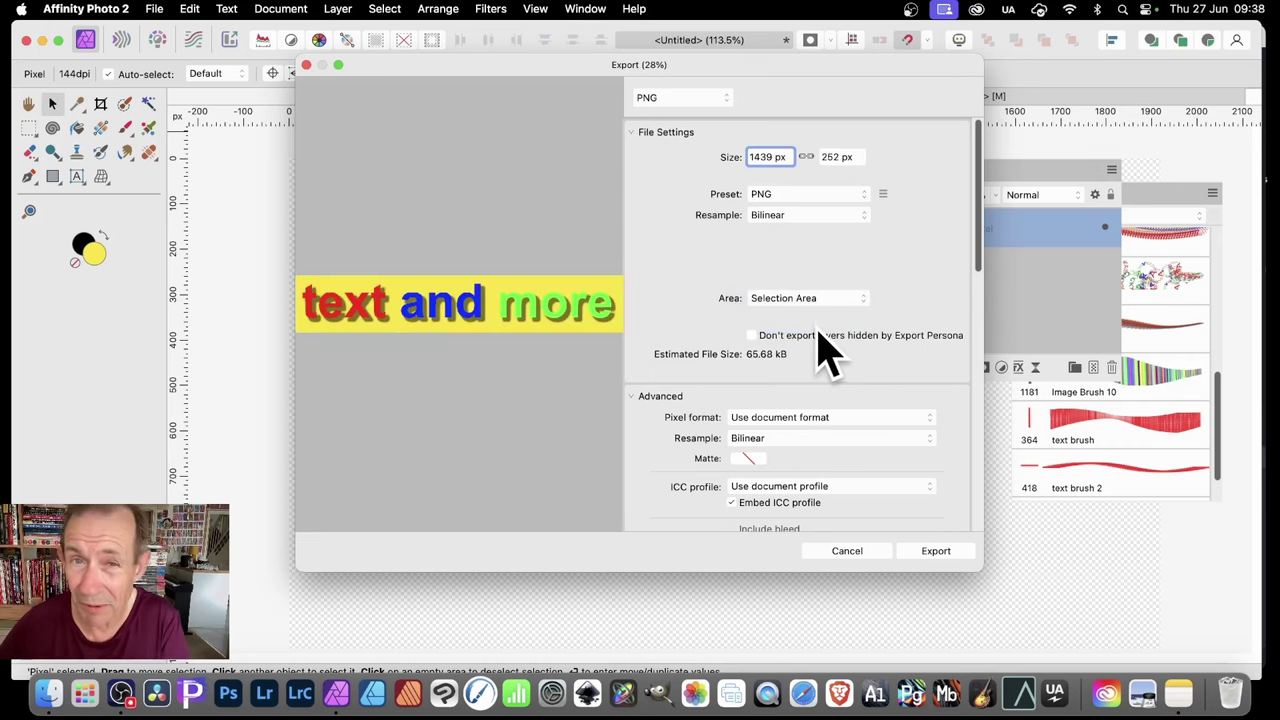
pyautogui.click(940, 551)
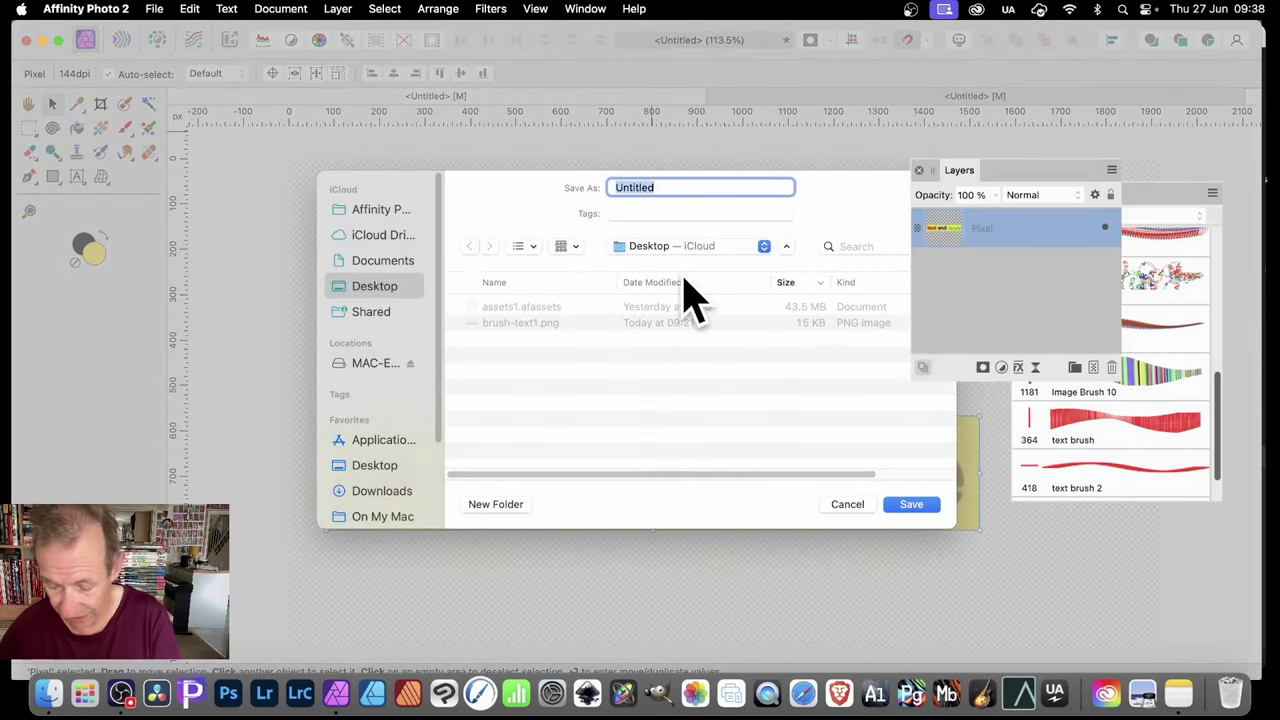
pyautogui.click(912, 504)
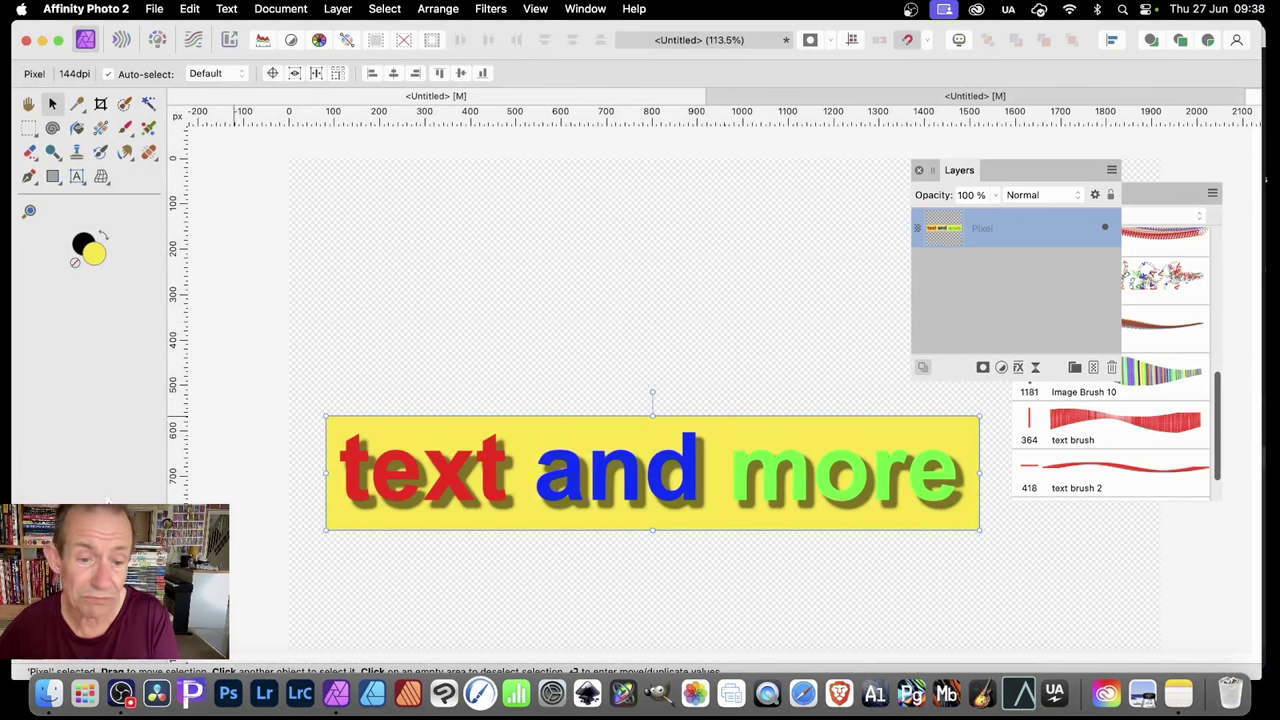
# - Move the banner up and try a Motion Blur of 84.5 px radius at 269° on it, and undo the blur
pyautogui.moveTo(540, 510); pyautogui.dragTo(548, 443)
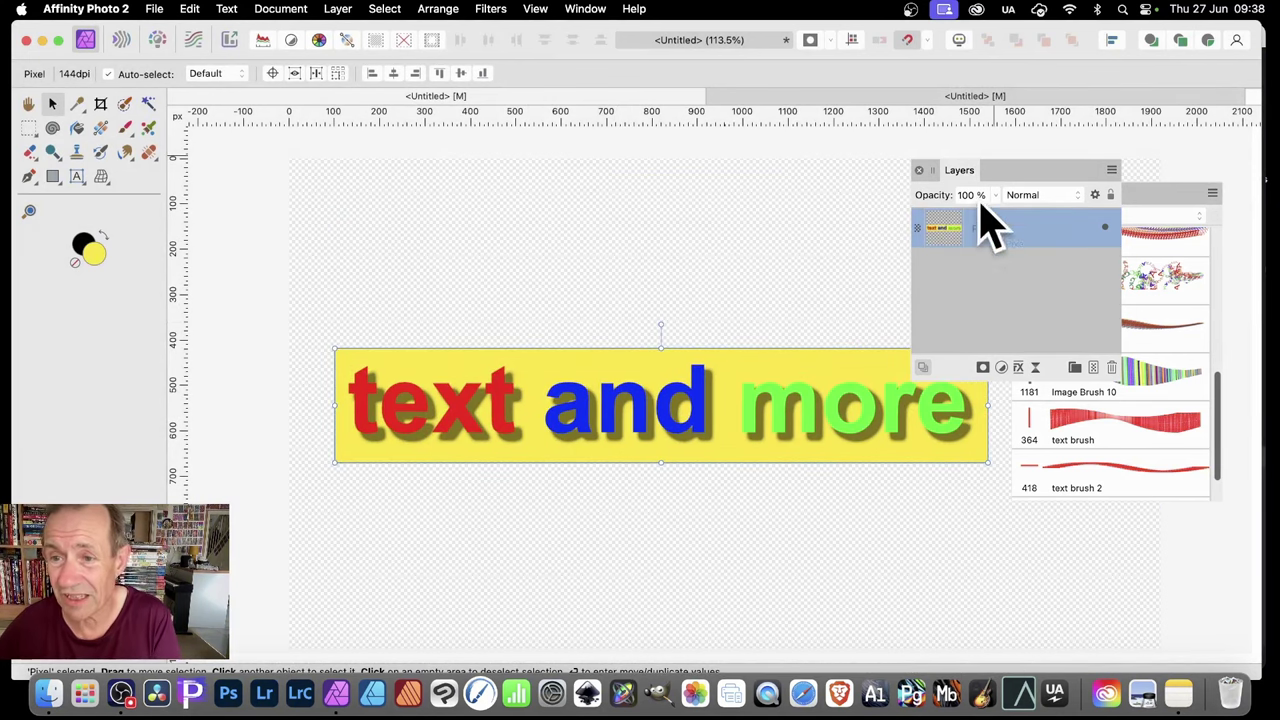
pyautogui.click(490, 9)
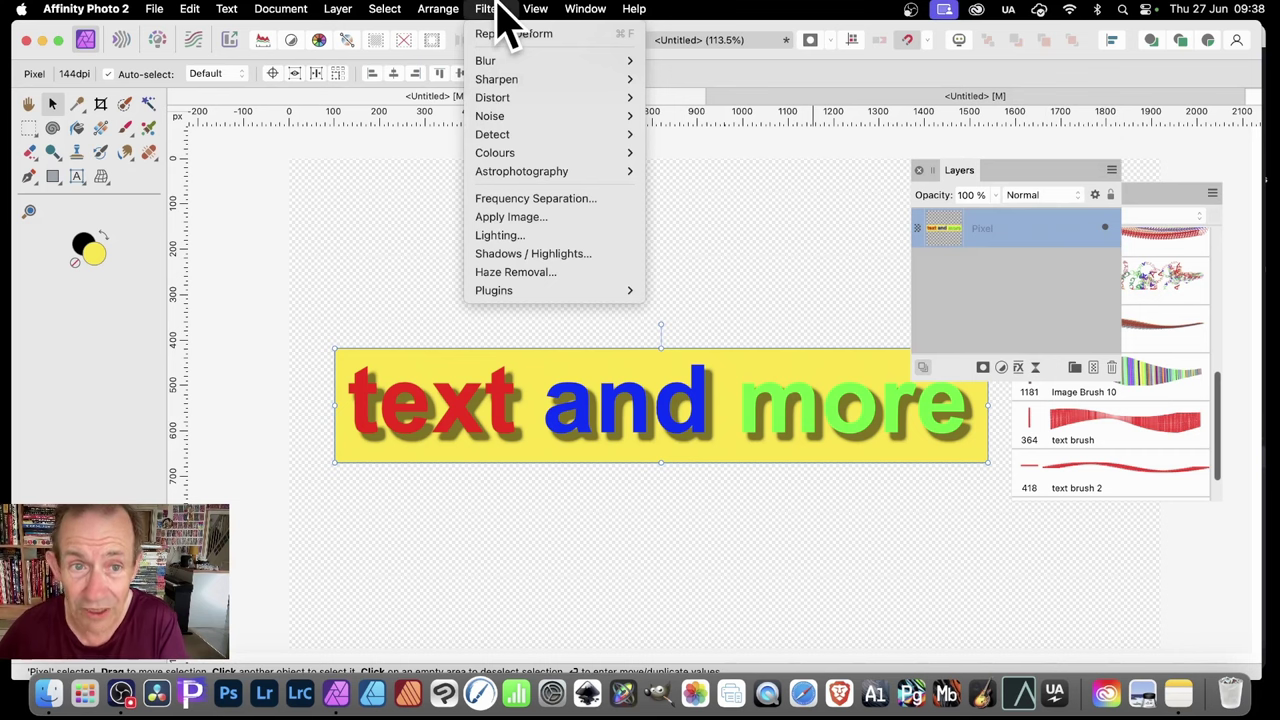
pyautogui.moveTo(497, 62)
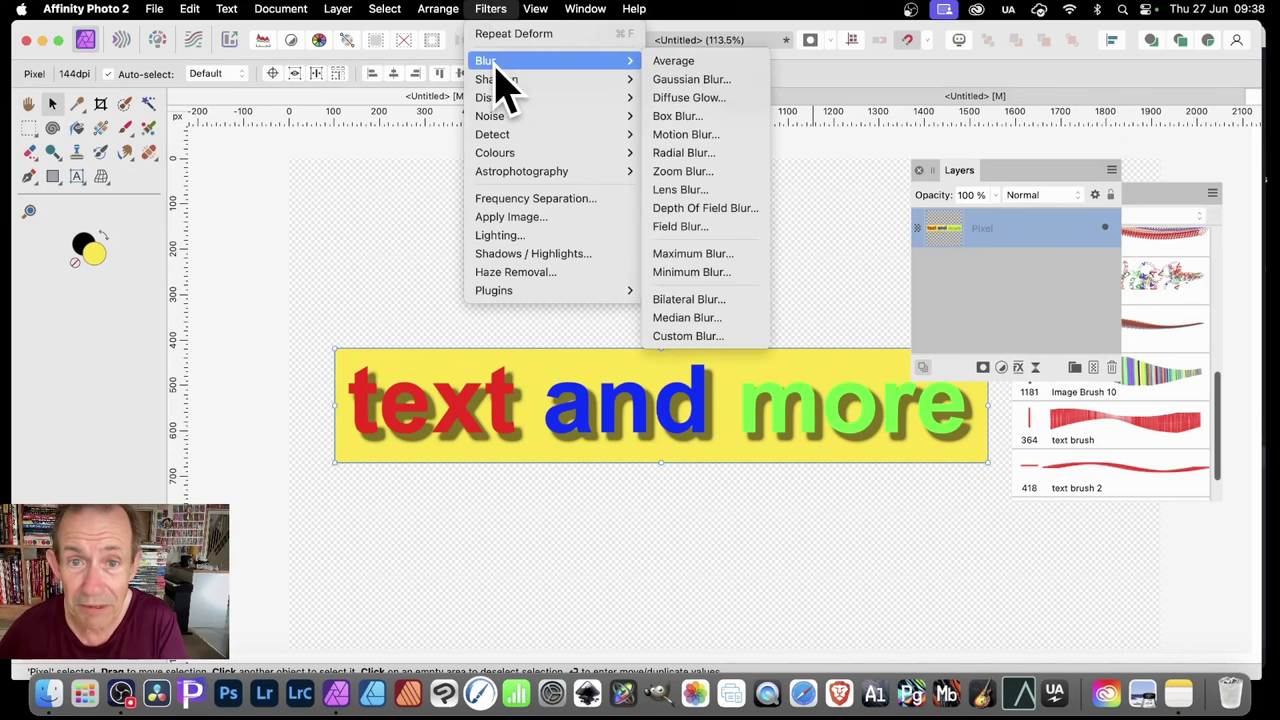
pyautogui.click(745, 134)
pyautogui.moveTo(617, 420); pyautogui.dragTo(649, 366)
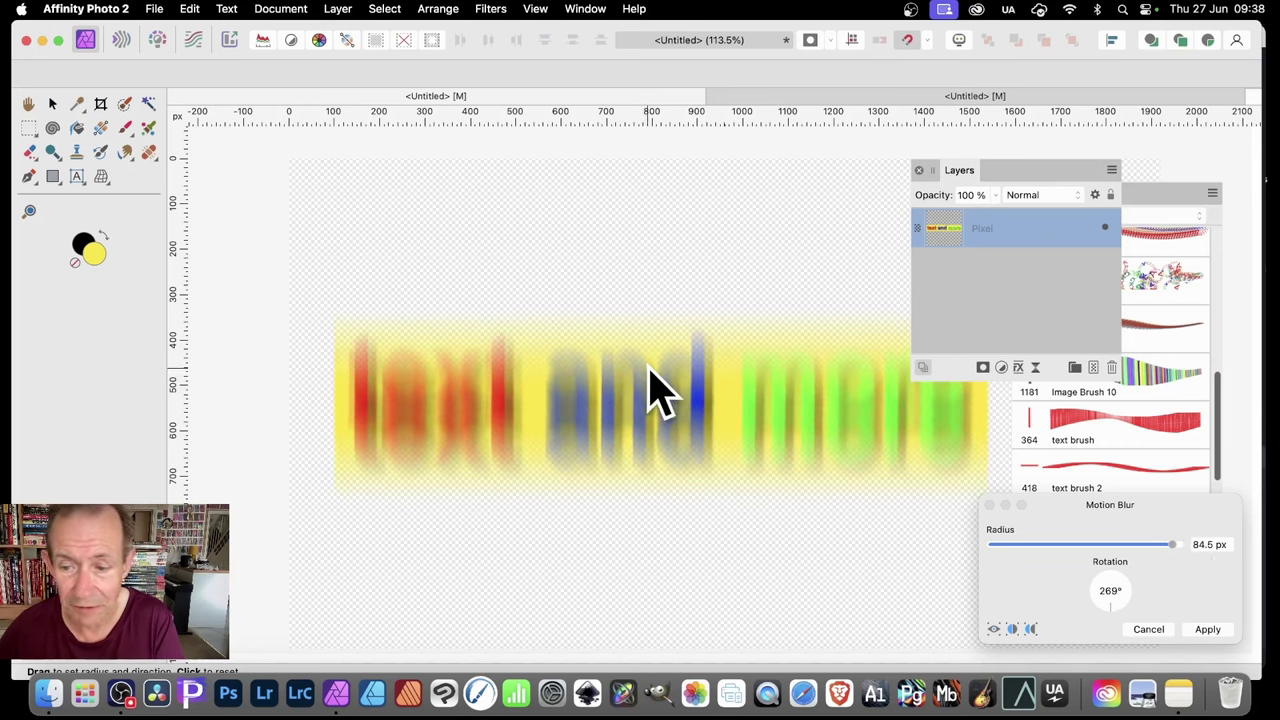
pyautogui.click(1208, 630)
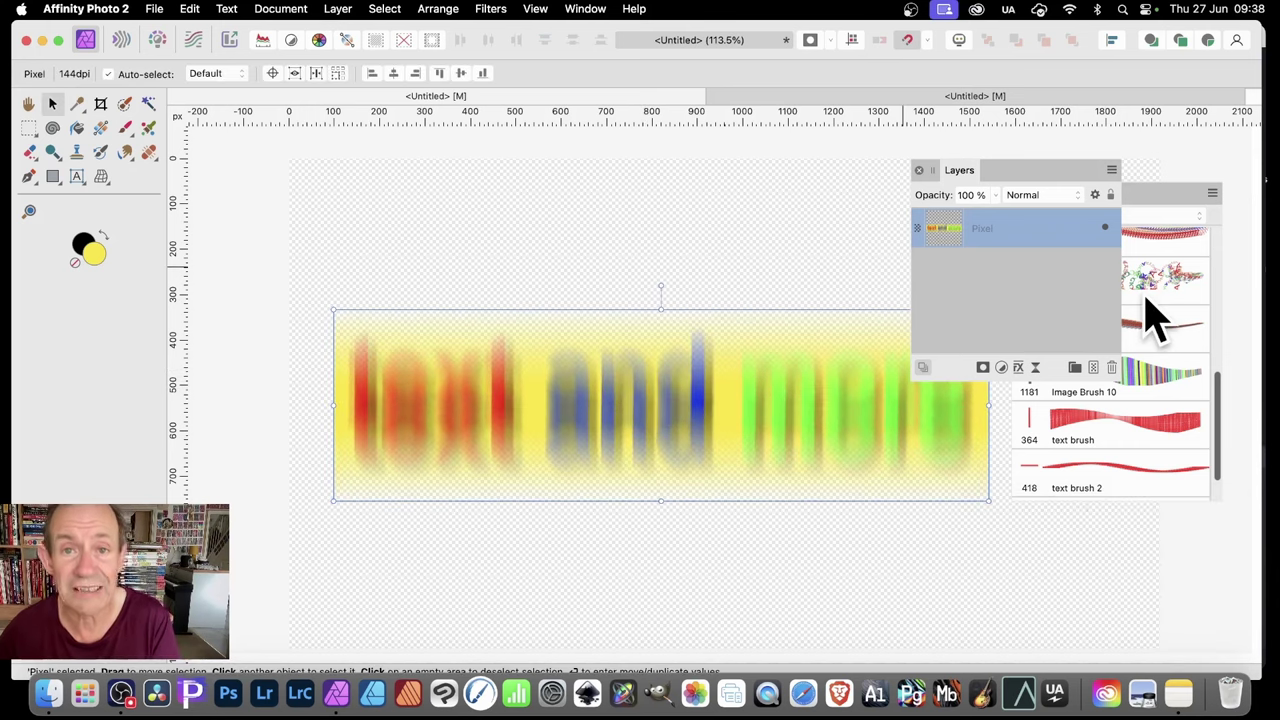
pyautogui.press('super+z')
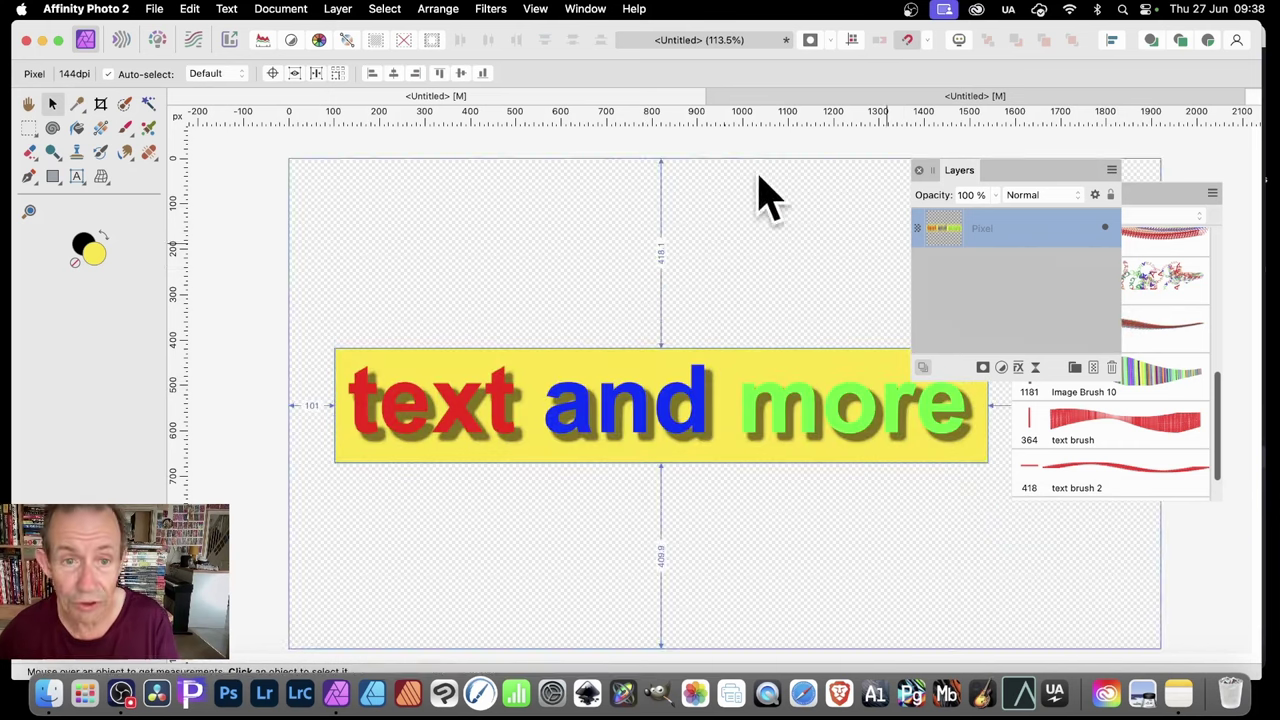
# - Try the Emboss filter on the banner with 6 px radius, 100% amount and 142° rotation
pyautogui.click(491, 12)
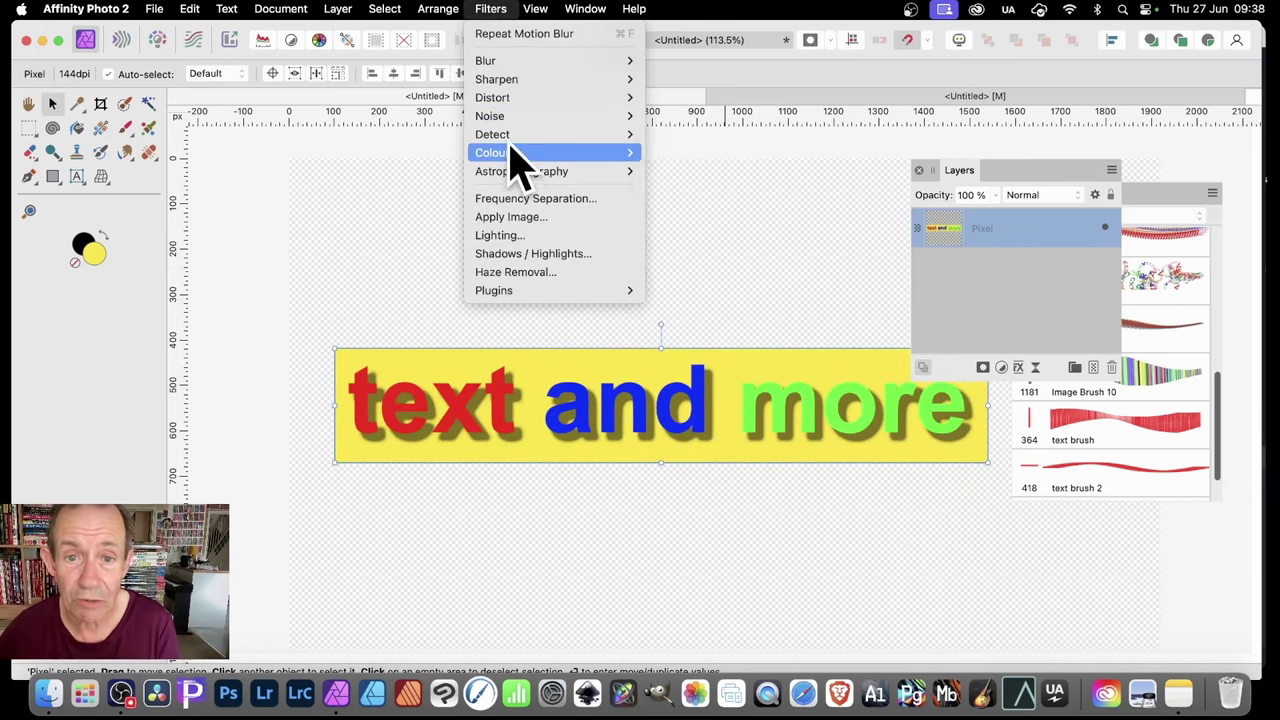
pyautogui.moveTo(512, 152)
pyautogui.click(748, 464)
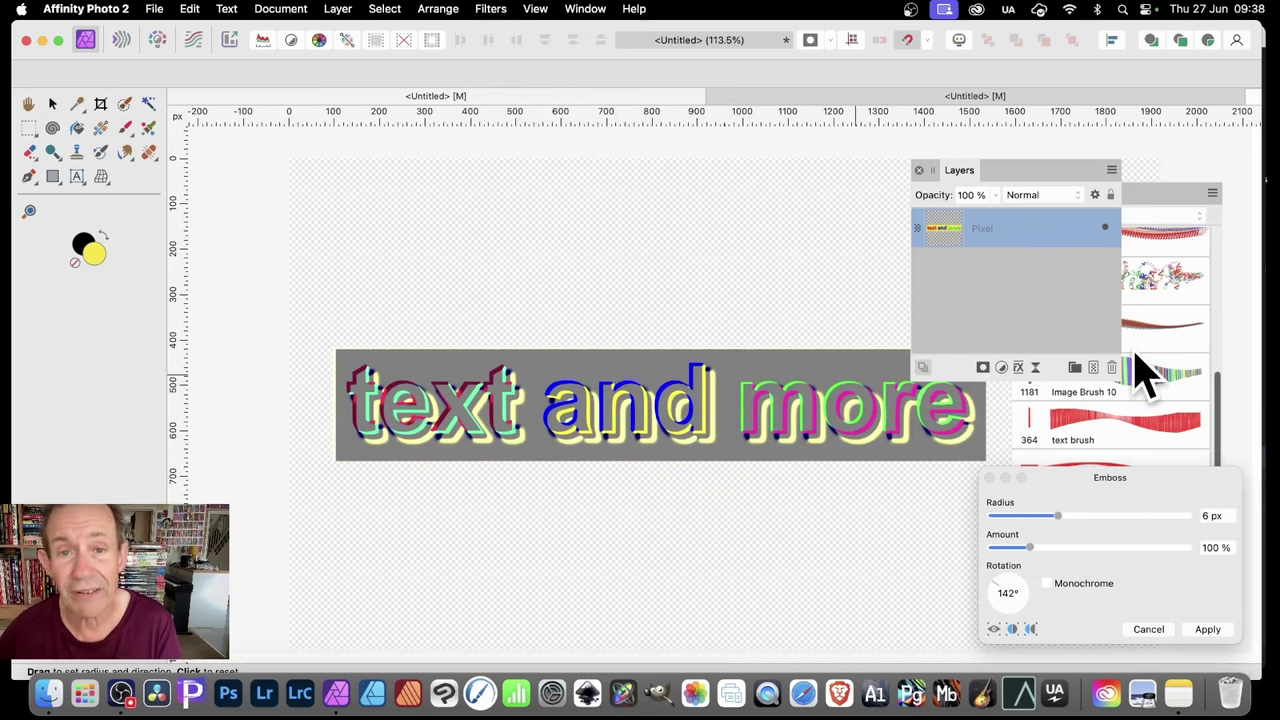
pyautogui.click(1160, 632)
# - Shift the banner, and revert the moves, rasterising and grouping to get back the separate editable text and rectangle layers
pyautogui.moveTo(777, 429); pyautogui.dragTo(757, 480)
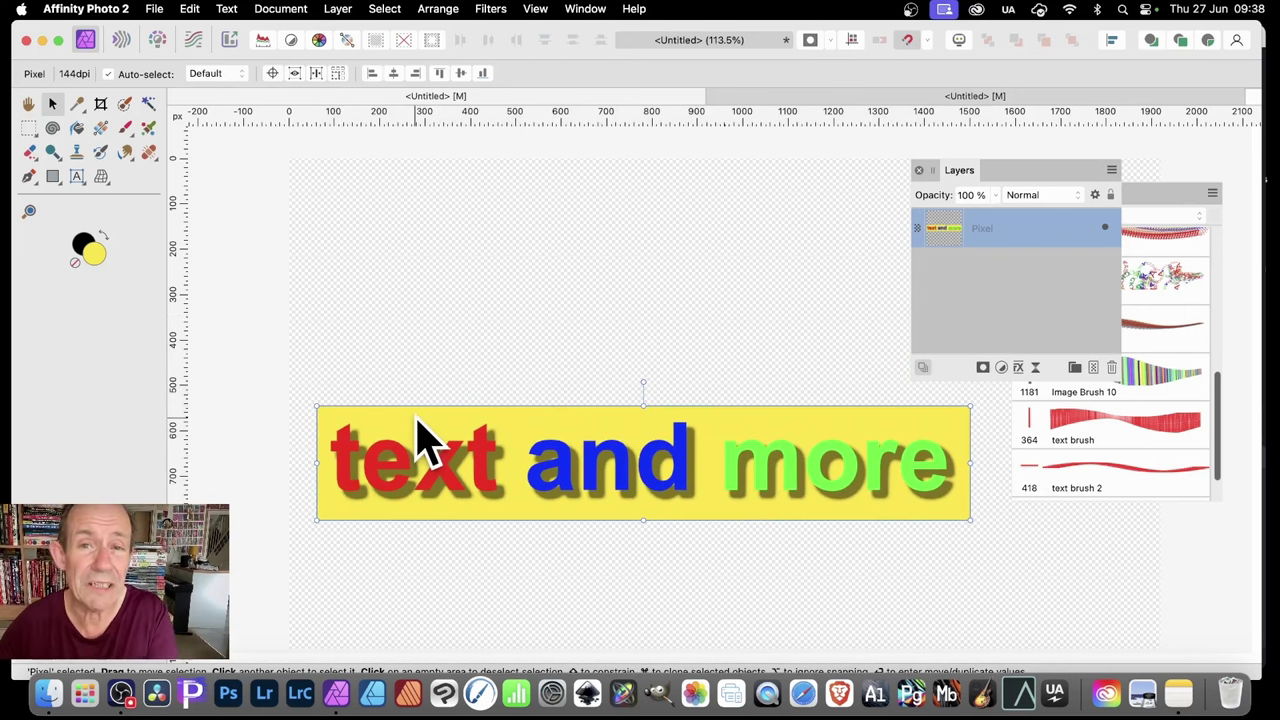
pyautogui.moveTo(422, 440); pyautogui.dragTo(420, 437)
pyautogui.press('super+g')
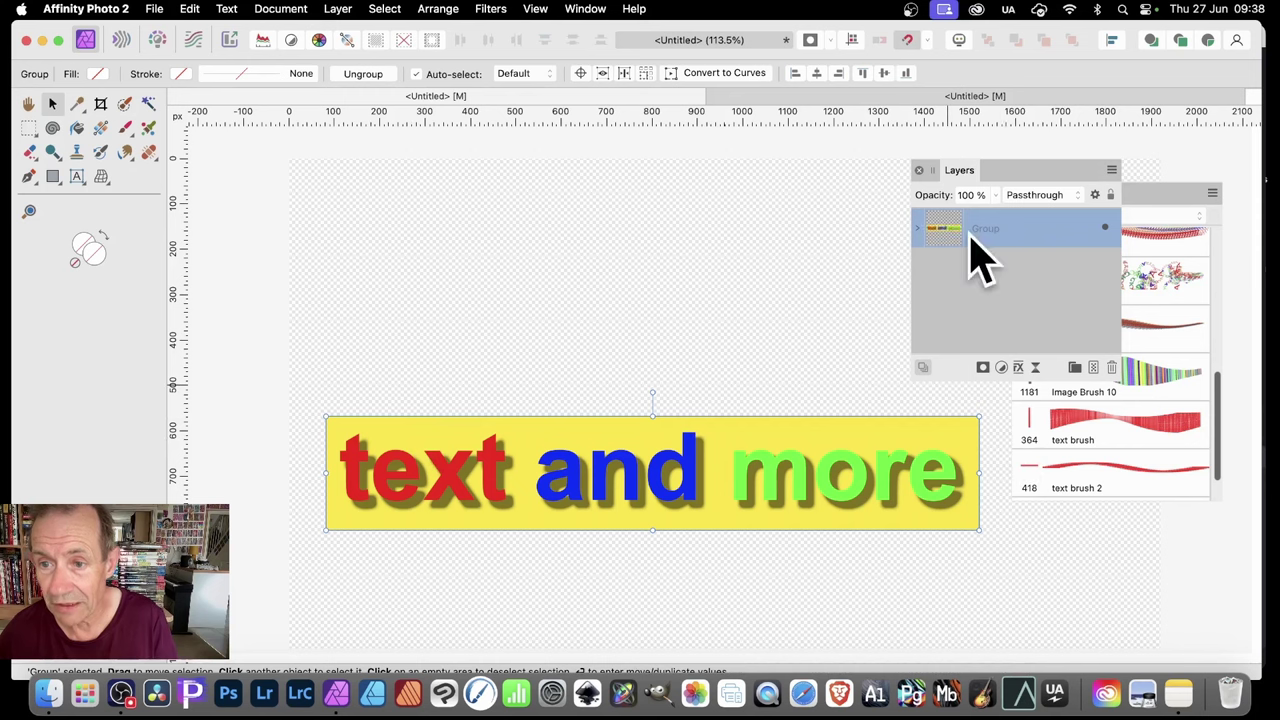
pyautogui.press('super+shift+g')
pyautogui.click(960, 335)
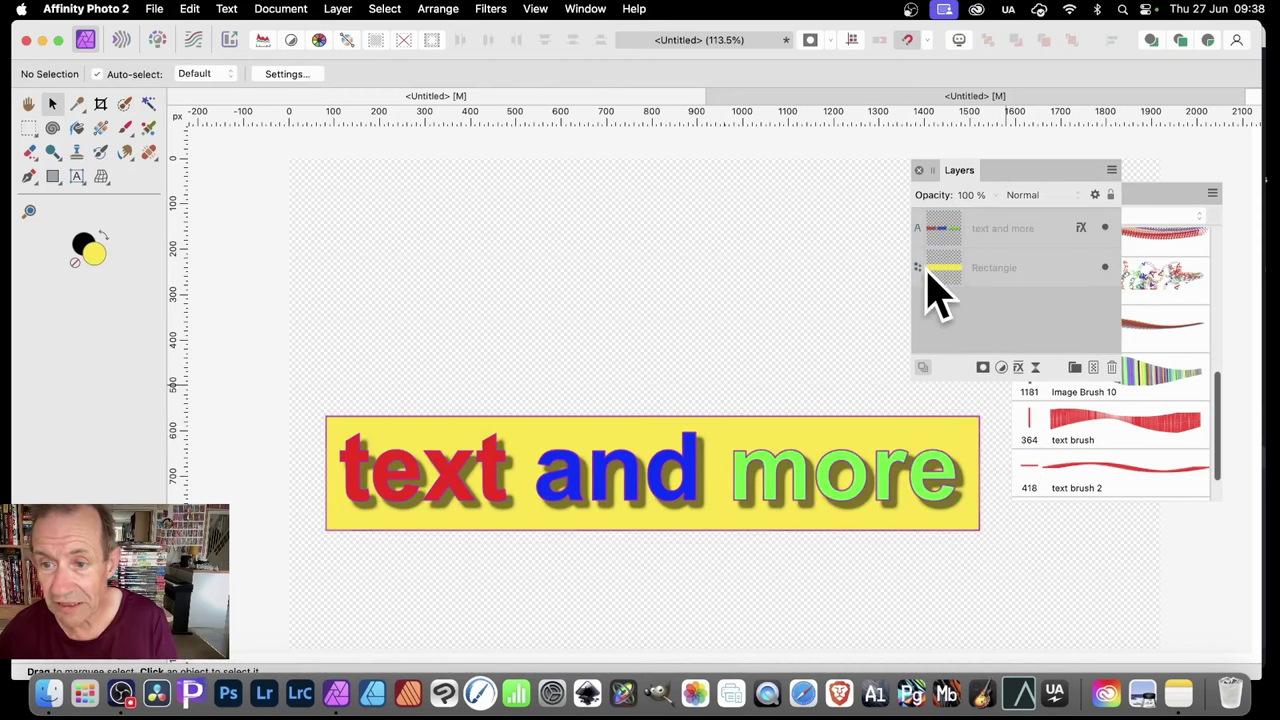
# - Narrow the yellow rectangle to about 450 px behind "text", and draw a rectangle about 575 by 465 px behind "and"
pyautogui.click(934, 282)
pyautogui.moveTo(978, 473); pyautogui.dragTo(531, 472)
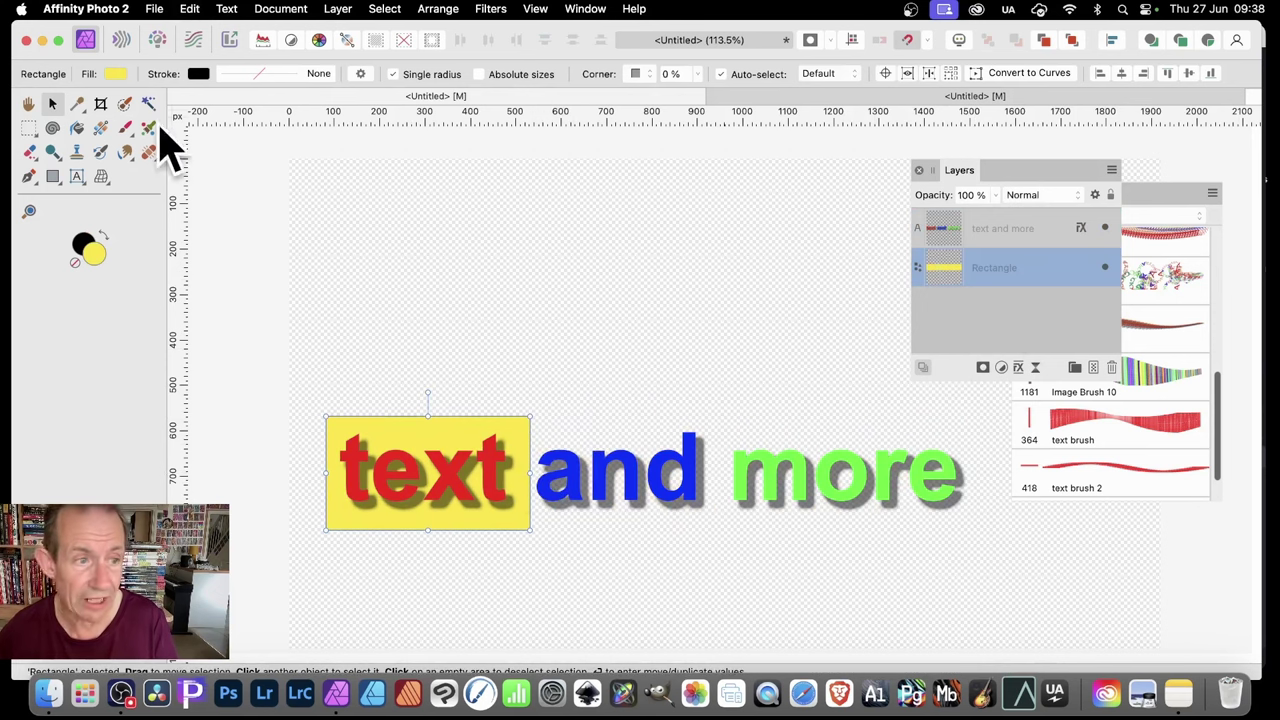
pyautogui.click(53, 176)
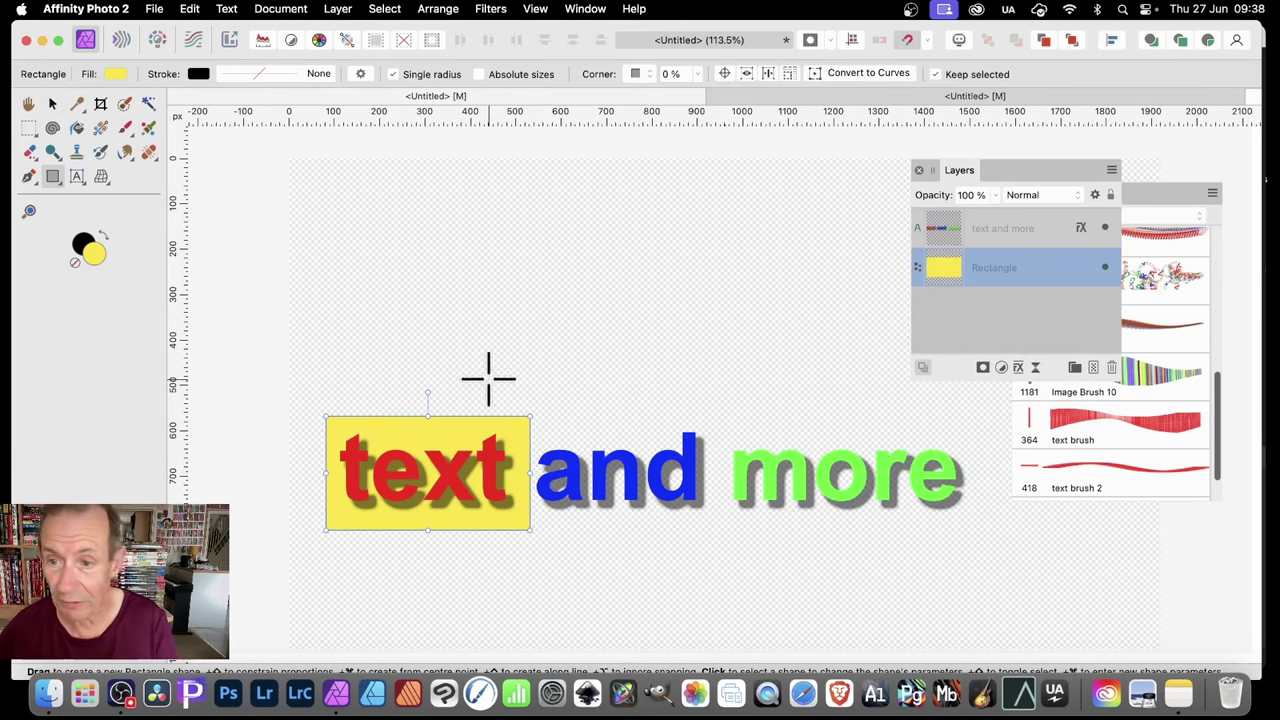
pyautogui.moveTo(471, 375)
pyautogui.mouseDown()
pyautogui.moveTo(549, 494)
pyautogui.moveTo(732, 586)
pyautogui.mouseUp()
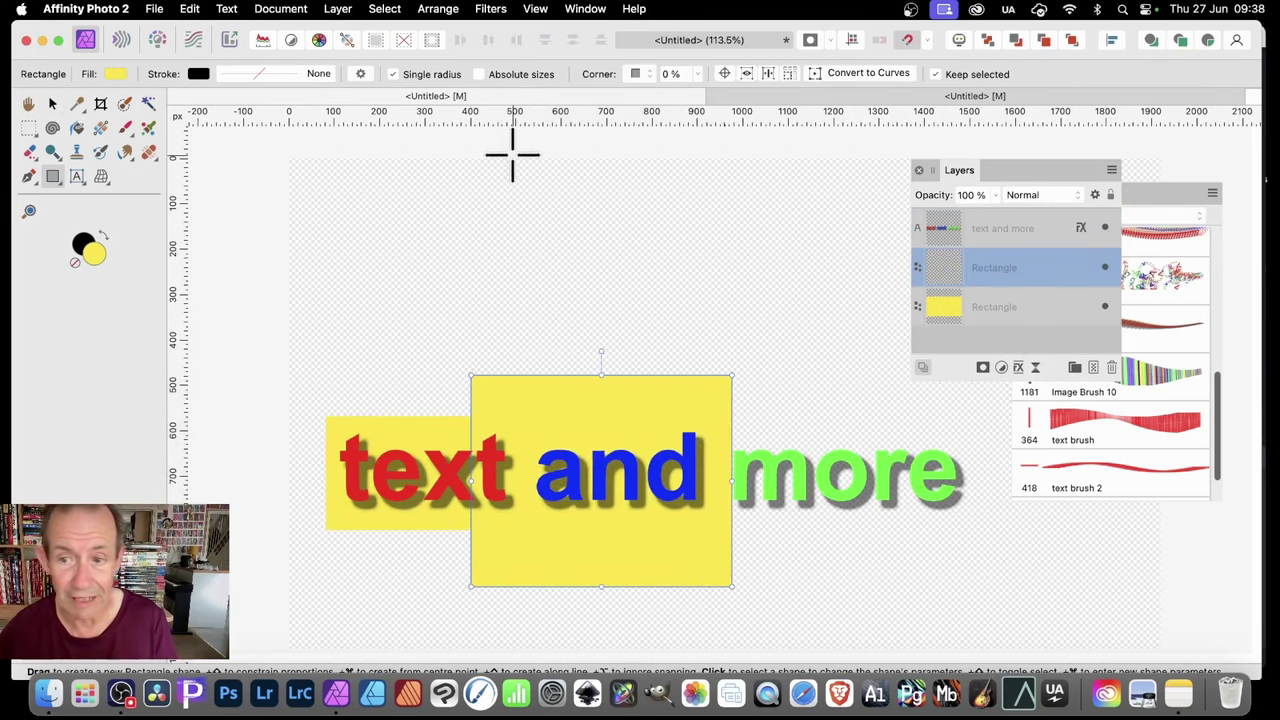
# - Fill the rectangle behind "and" with magenta, FE2EEE
pyautogui.click(116, 74)
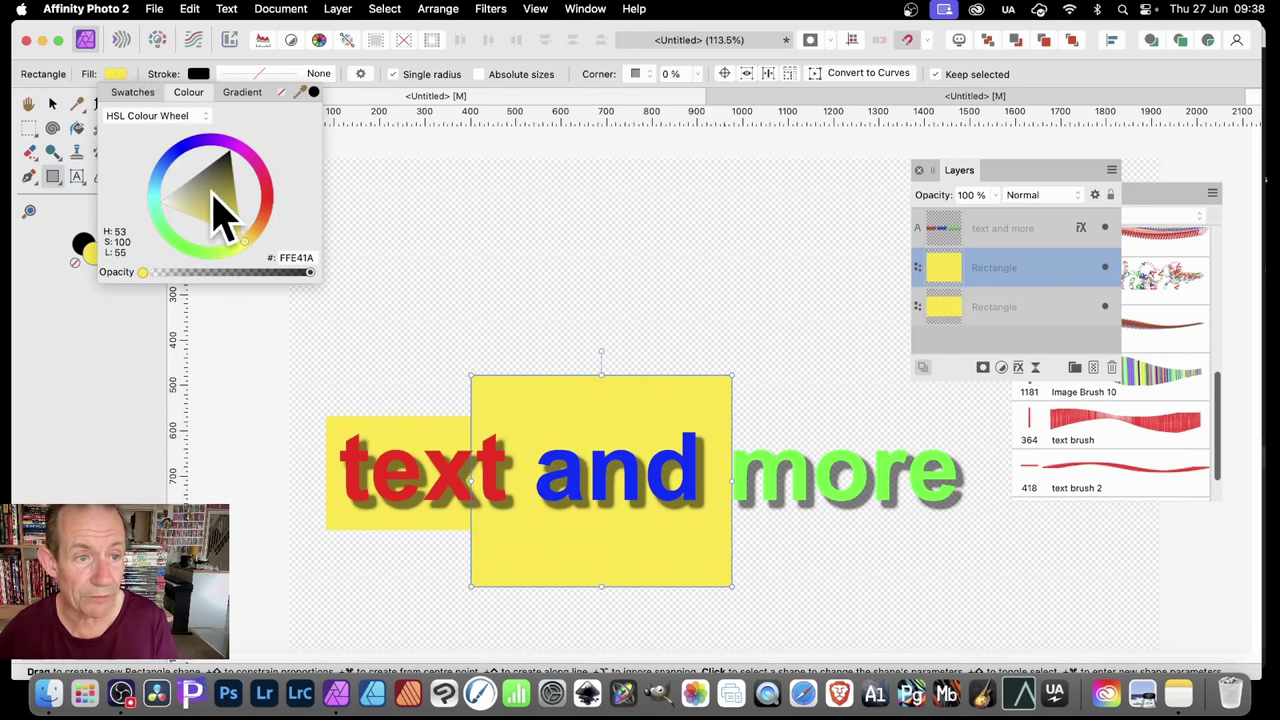
pyautogui.moveTo(217, 205); pyautogui.dragTo(251, 177)
pyautogui.click(245, 205)
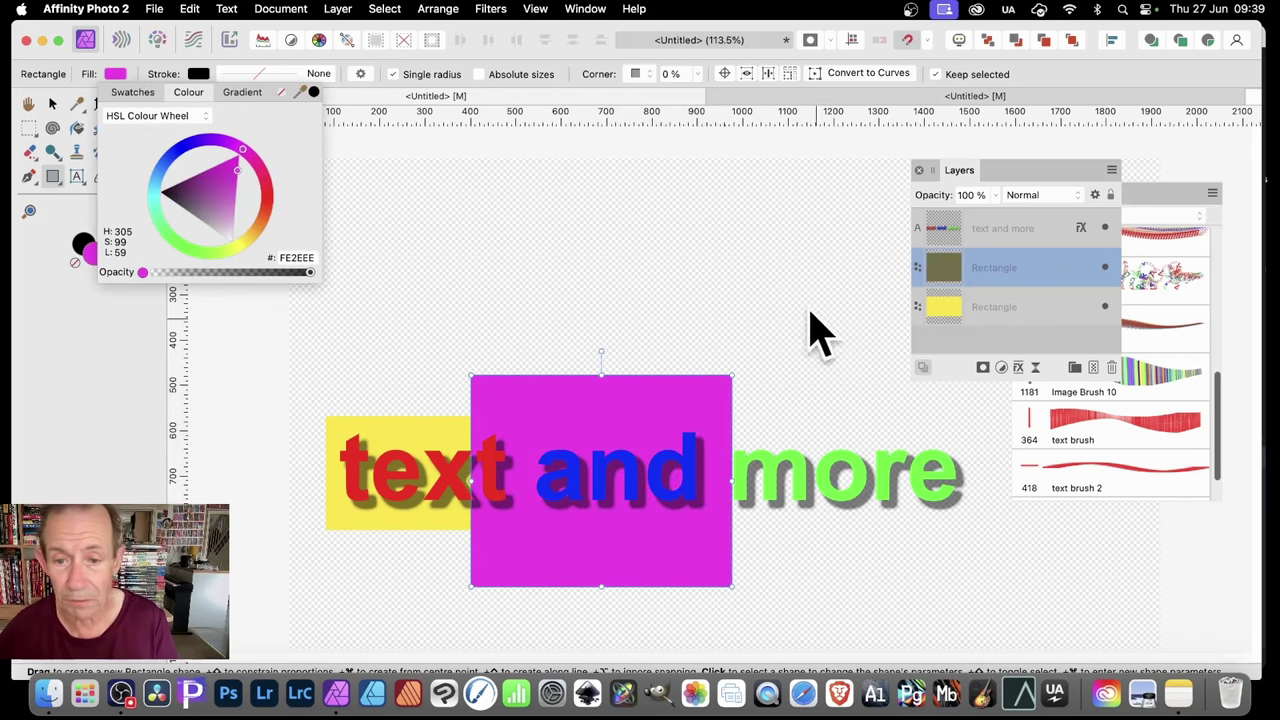
# - Draw a third rectangle about 625 by 585 px behind "more" and fill it with purple, 6320E5
pyautogui.moveTo(710, 318); pyautogui.dragTo(994, 582)
pyautogui.click(115, 74)
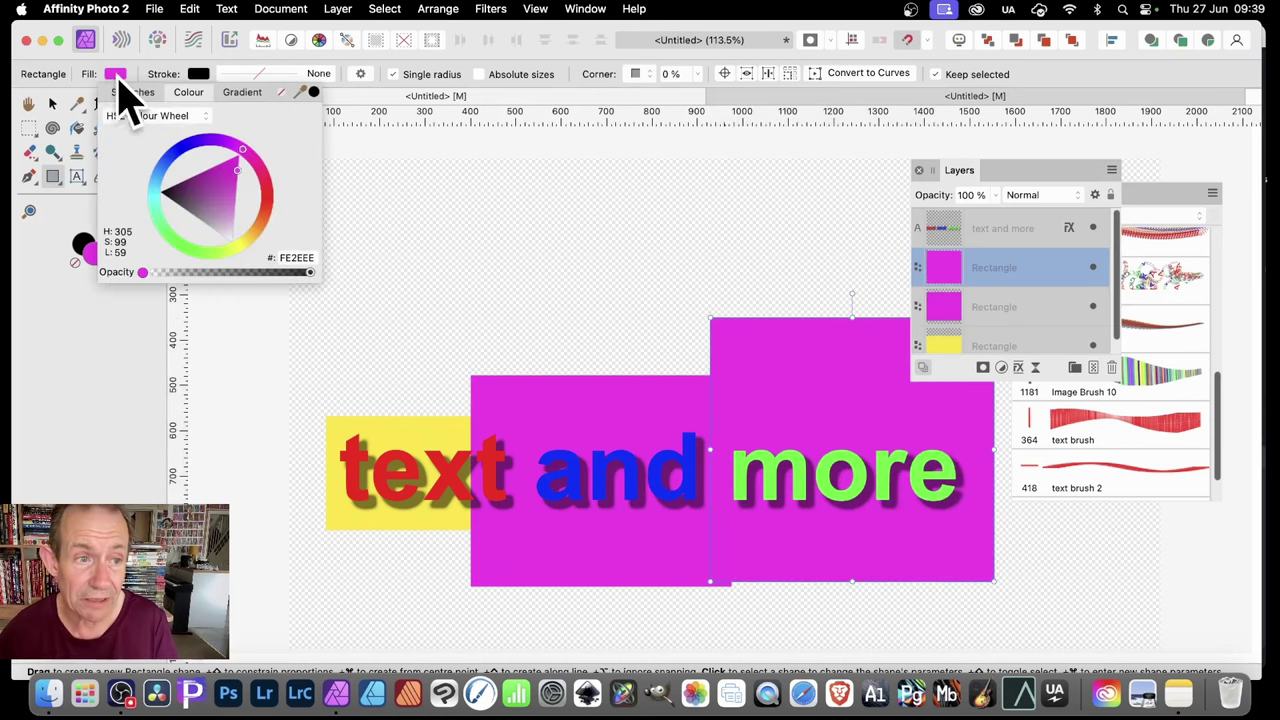
pyautogui.click(203, 256)
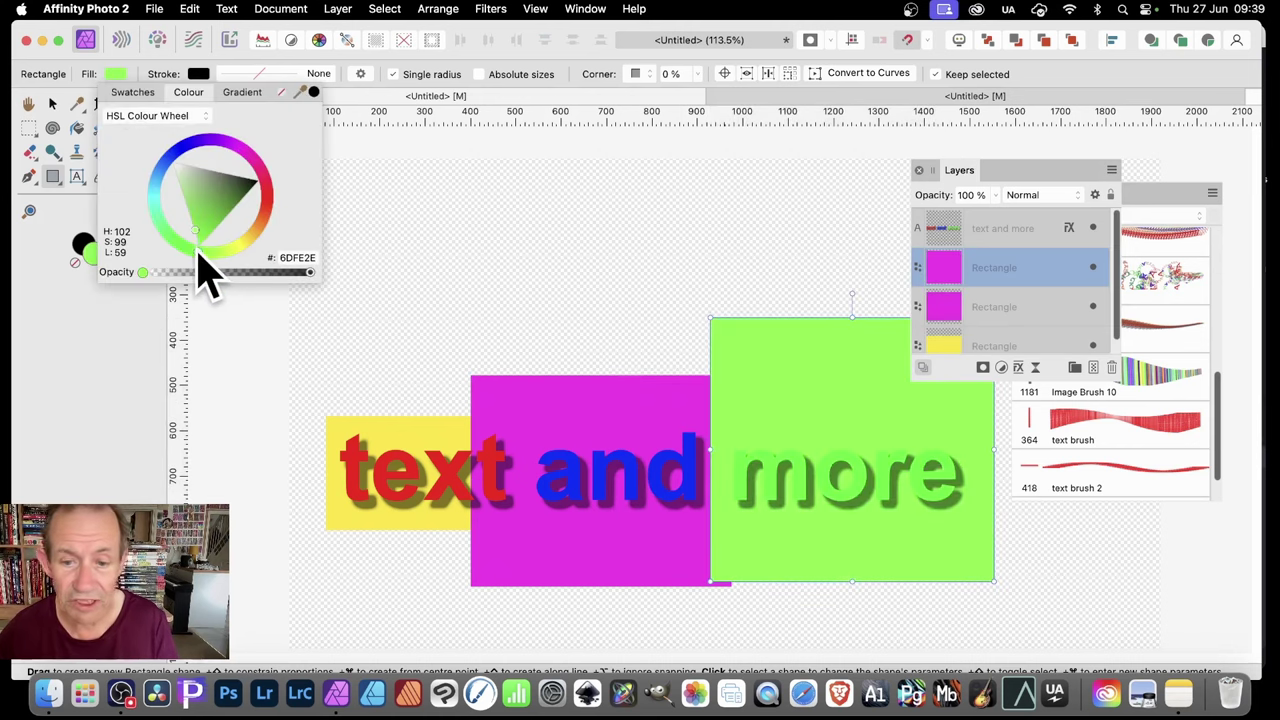
pyautogui.click(238, 190)
pyautogui.click(265, 185)
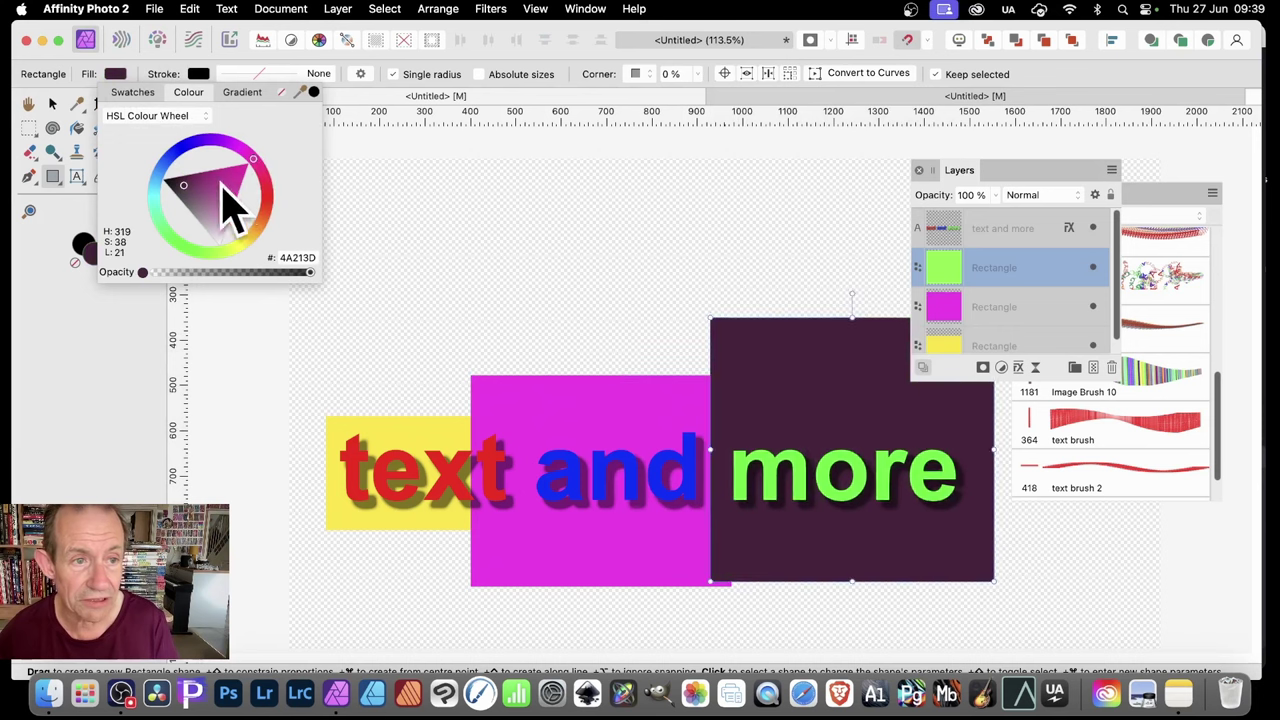
pyautogui.click(229, 194)
pyautogui.click(203, 143)
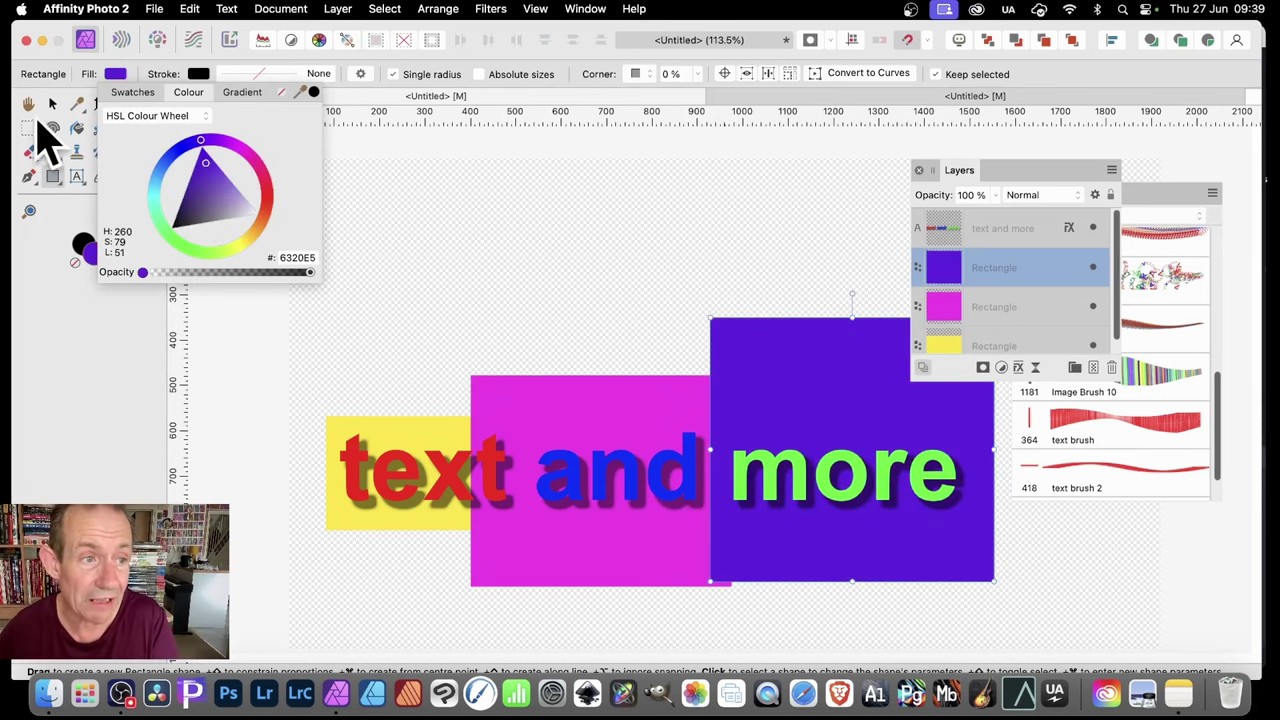
# - Group the text layer with the three coloured rectangles and rasterise the group into a single pixel layer
pyautogui.click(52, 104)
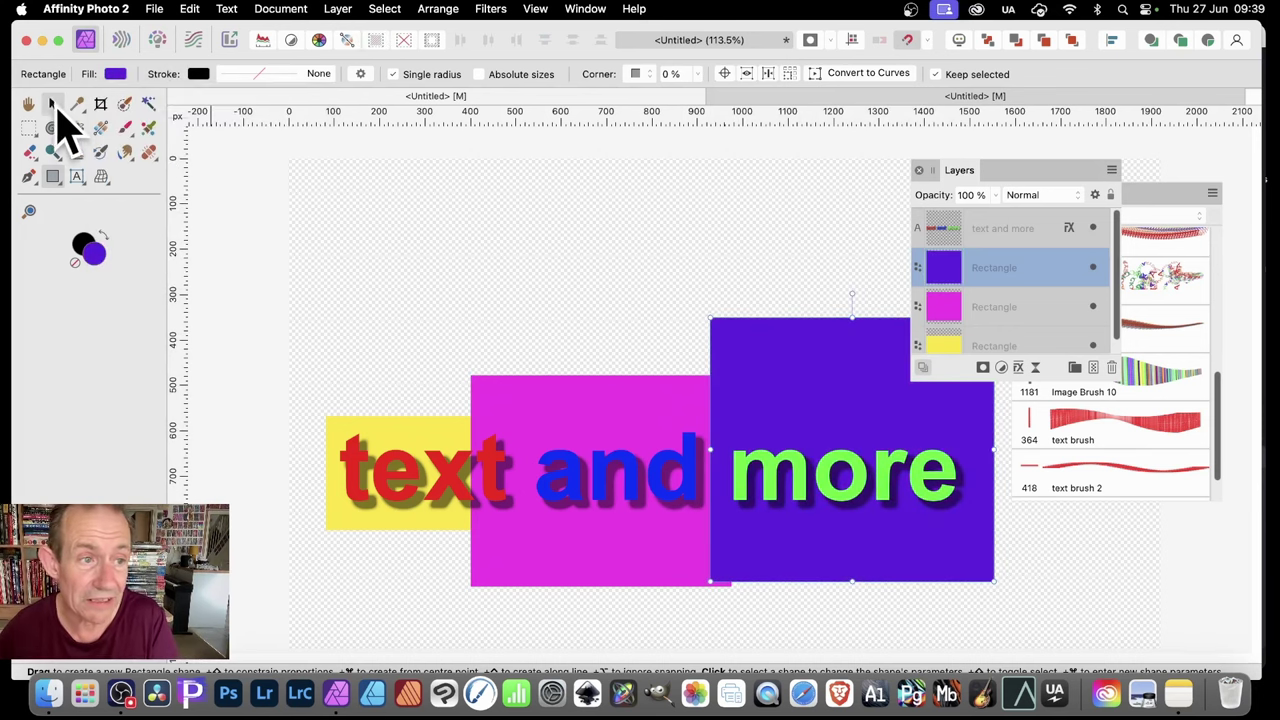
pyautogui.click(1033, 230)
pyautogui.keyDown('shift'); pyautogui.click(1035, 342); pyautogui.keyUp('shift')
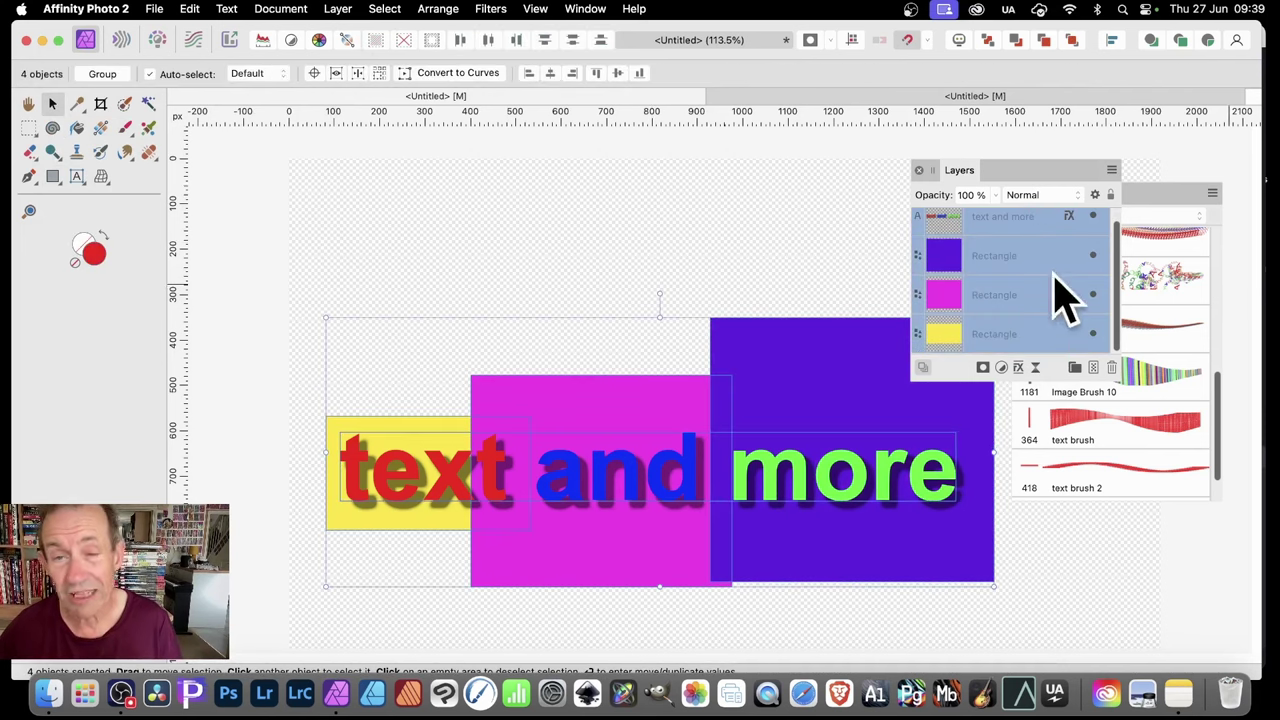
pyautogui.rightClick(992, 246)
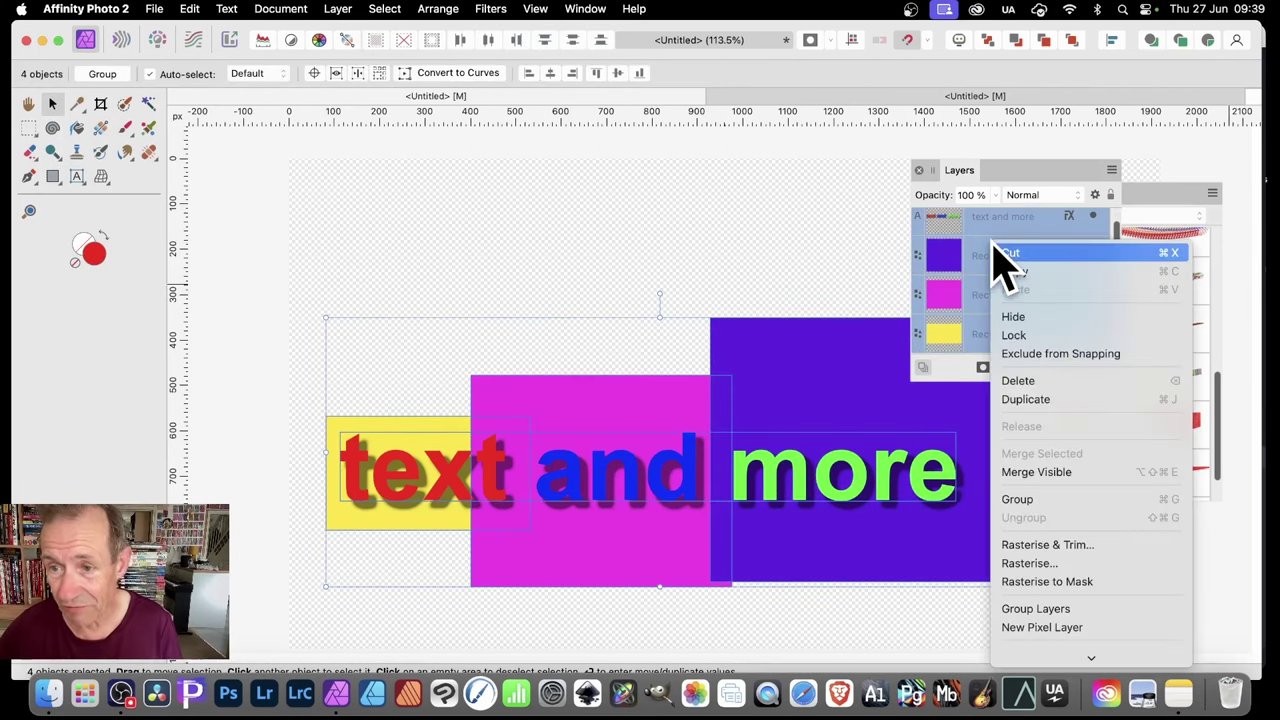
pyautogui.click(1018, 499)
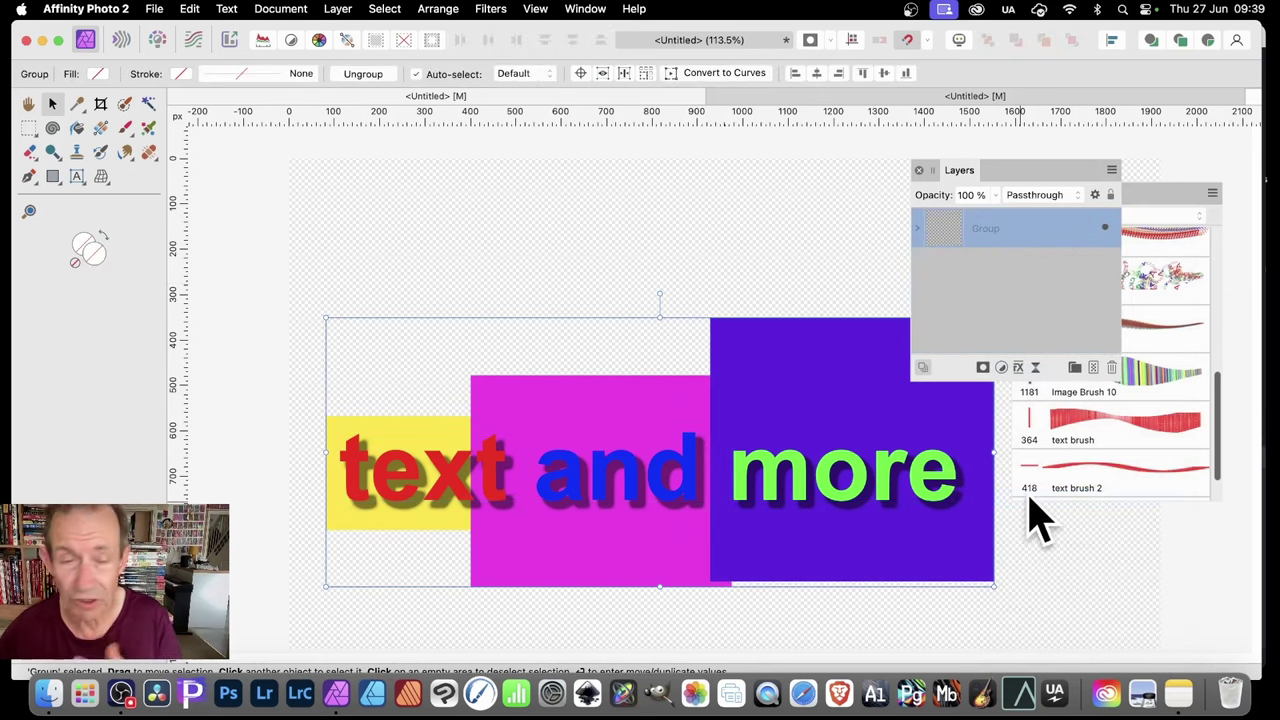
pyautogui.rightClick(1015, 234)
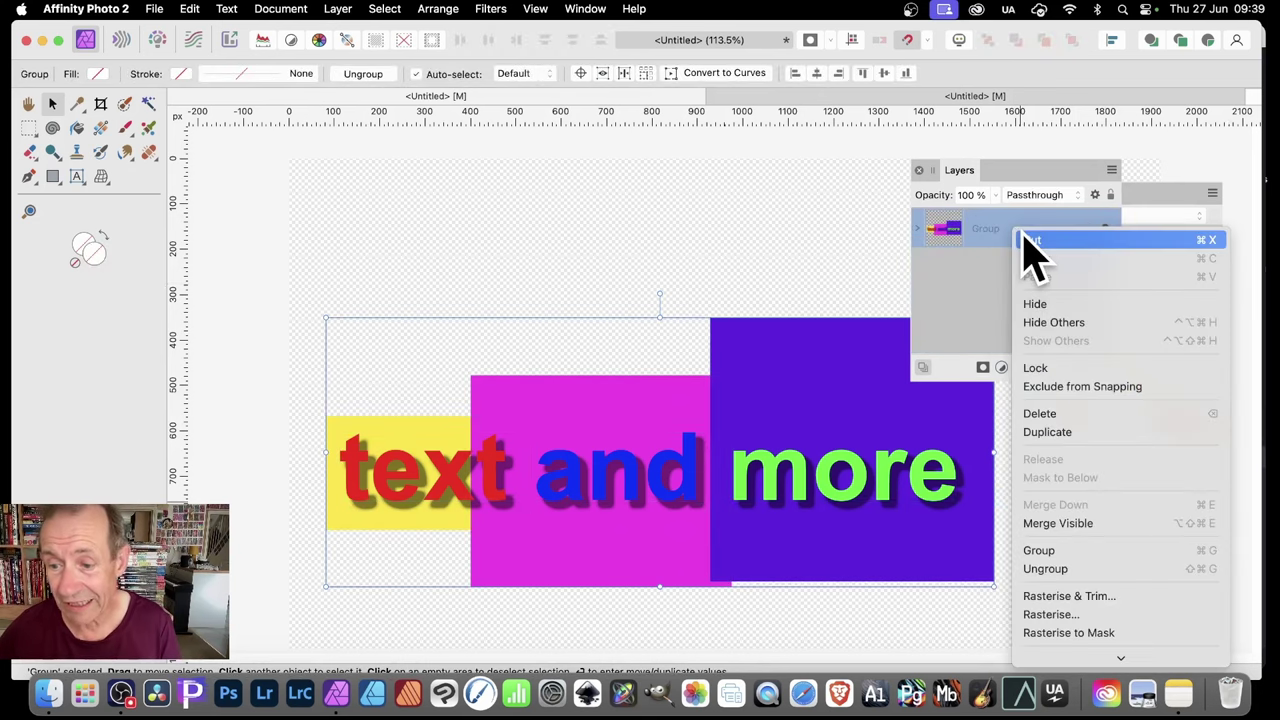
pyautogui.scroll(-2, 1050, 400)
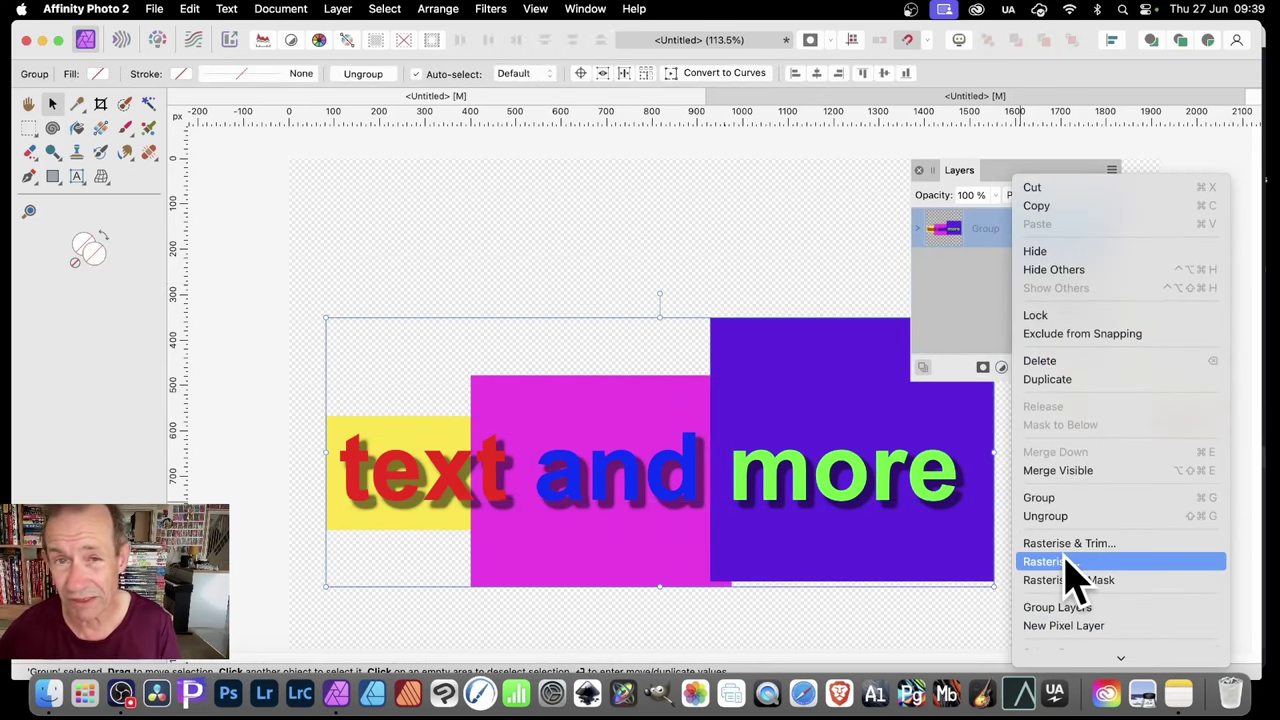
pyautogui.click(1066, 562)
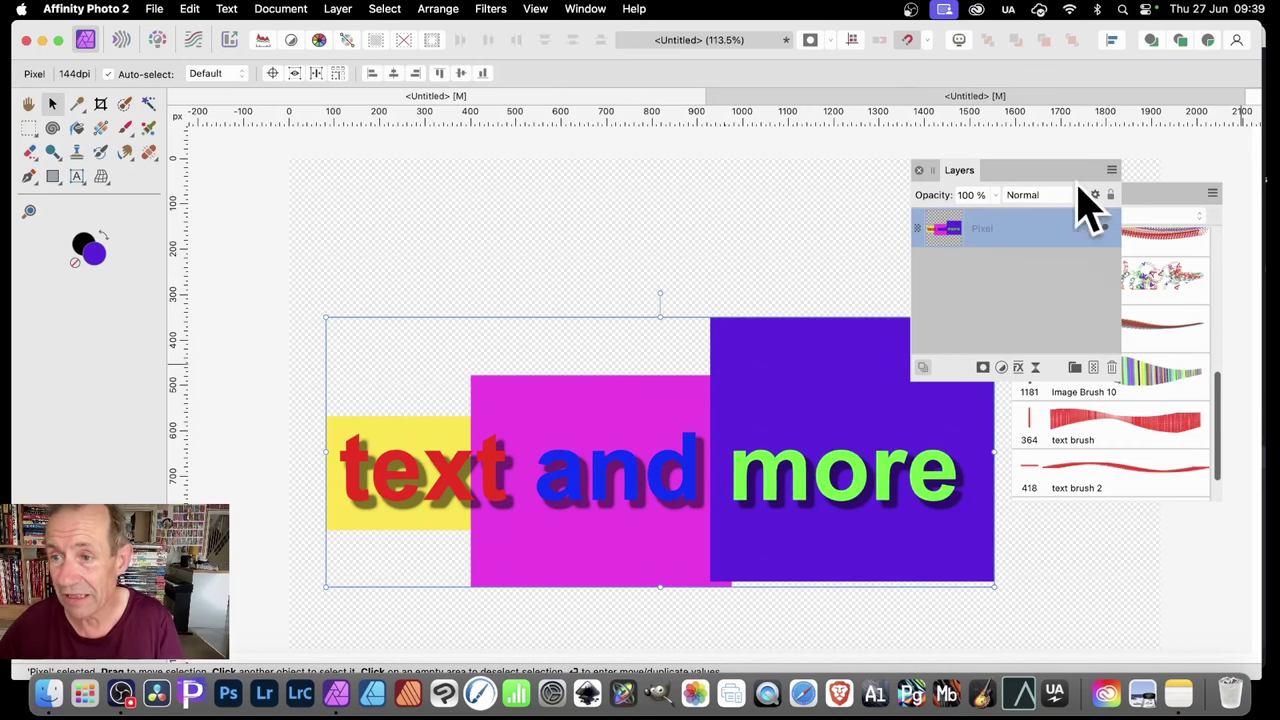
# - Create a new brush from the rasterised banner selection in the Text brush category
pyautogui.moveTo(1160, 191)
pyautogui.mouseDown()
pyautogui.moveTo(994, 180)
pyautogui.moveTo(1077, 120)
pyautogui.moveTo(933, 118)
pyautogui.moveTo(932, 137)
pyautogui.mouseUp()
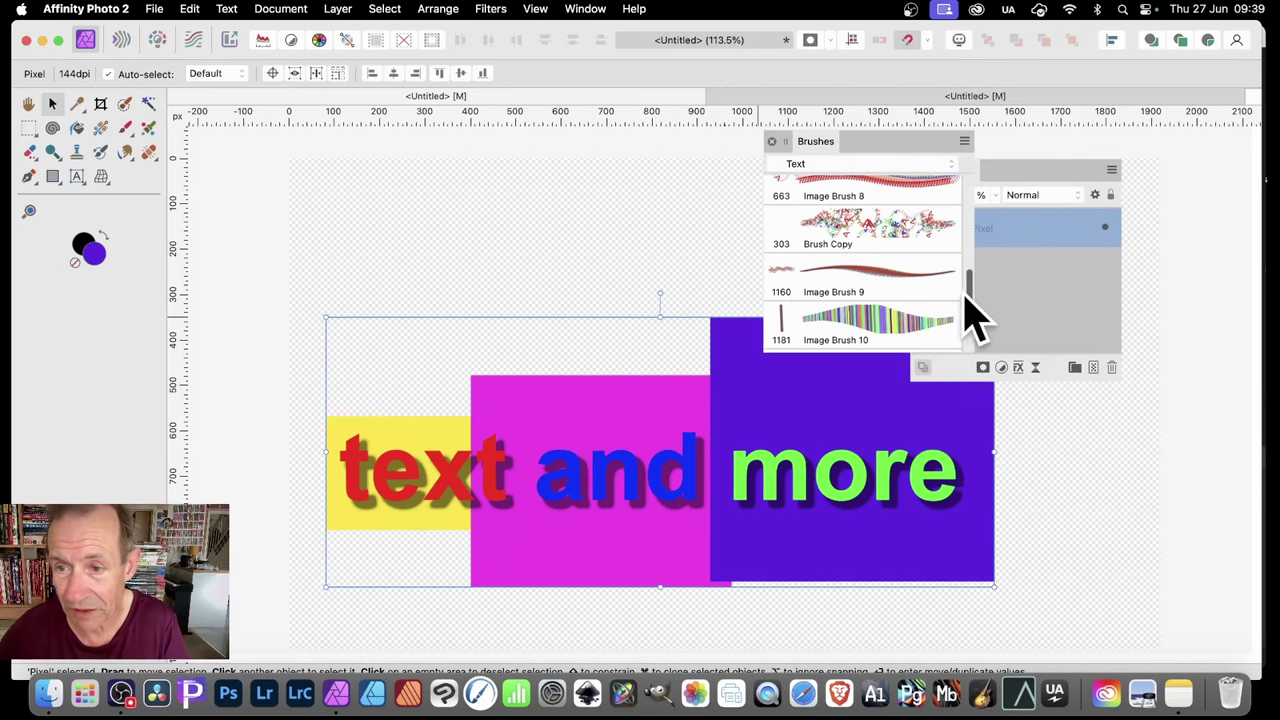
pyautogui.moveTo(975, 293); pyautogui.dragTo(971, 345)
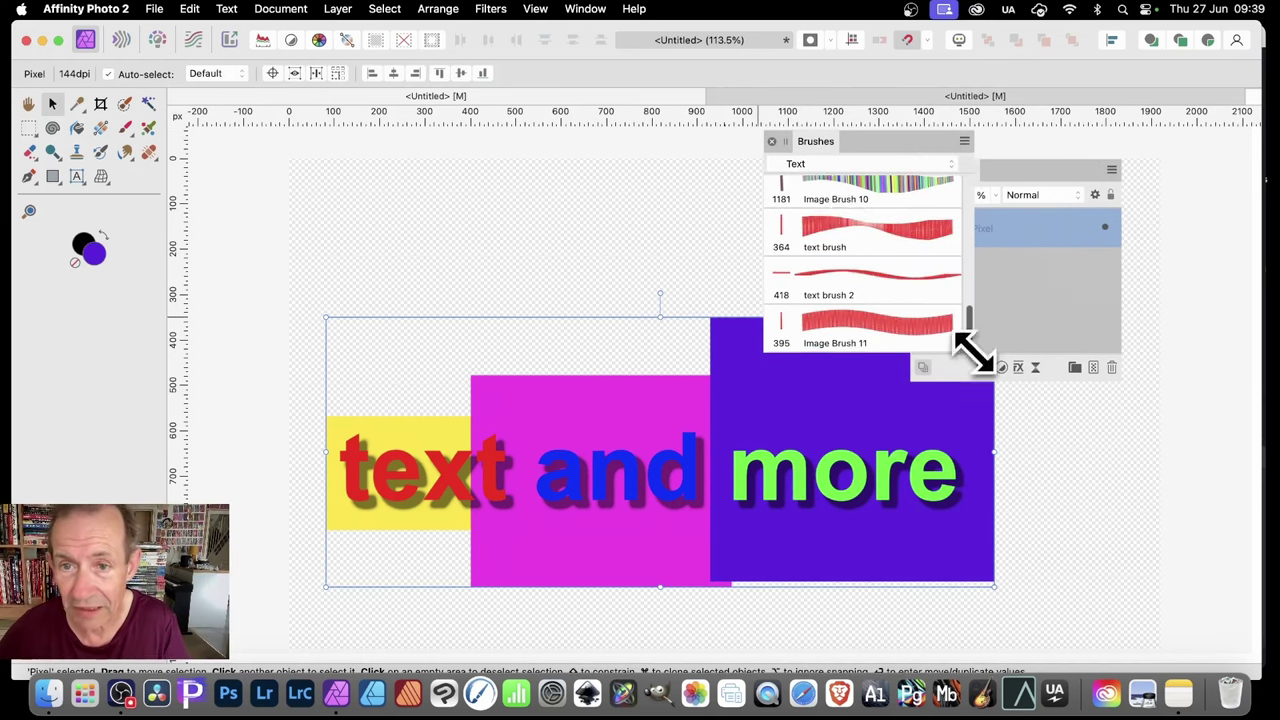
pyautogui.click(868, 165)
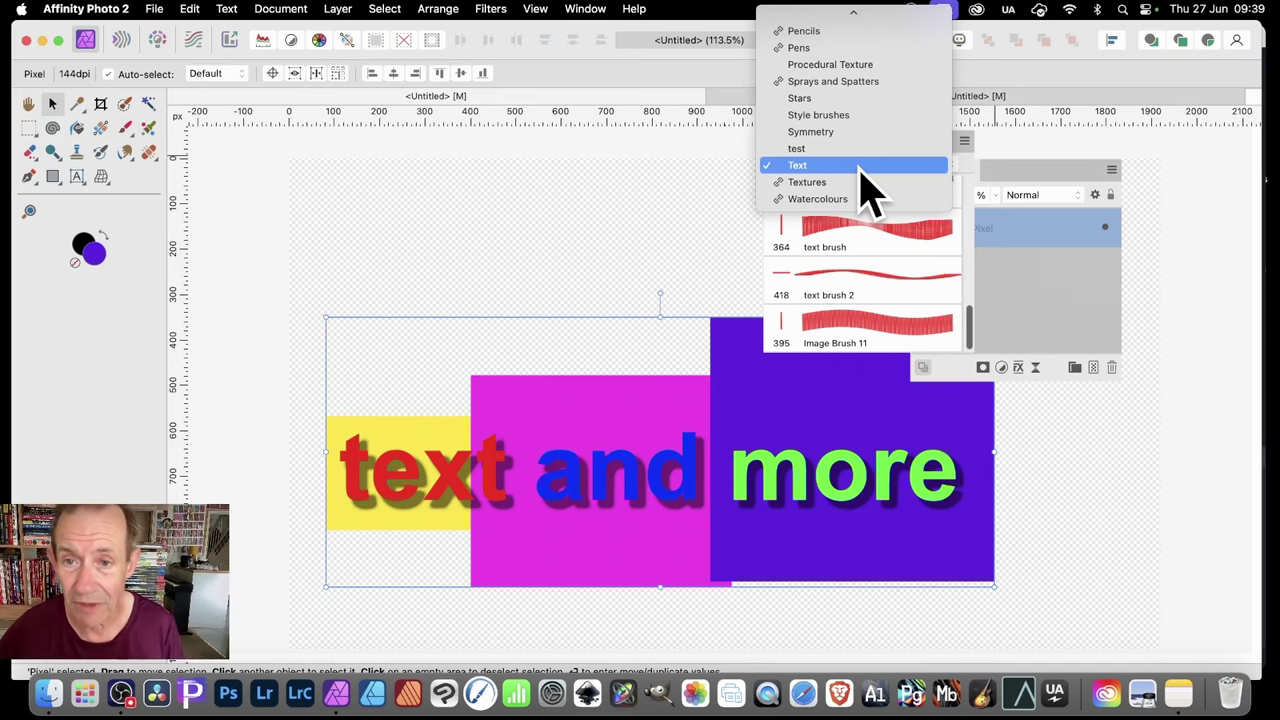
pyautogui.click(860, 168)
pyautogui.moveTo(971, 134); pyautogui.dragTo(963, 146)
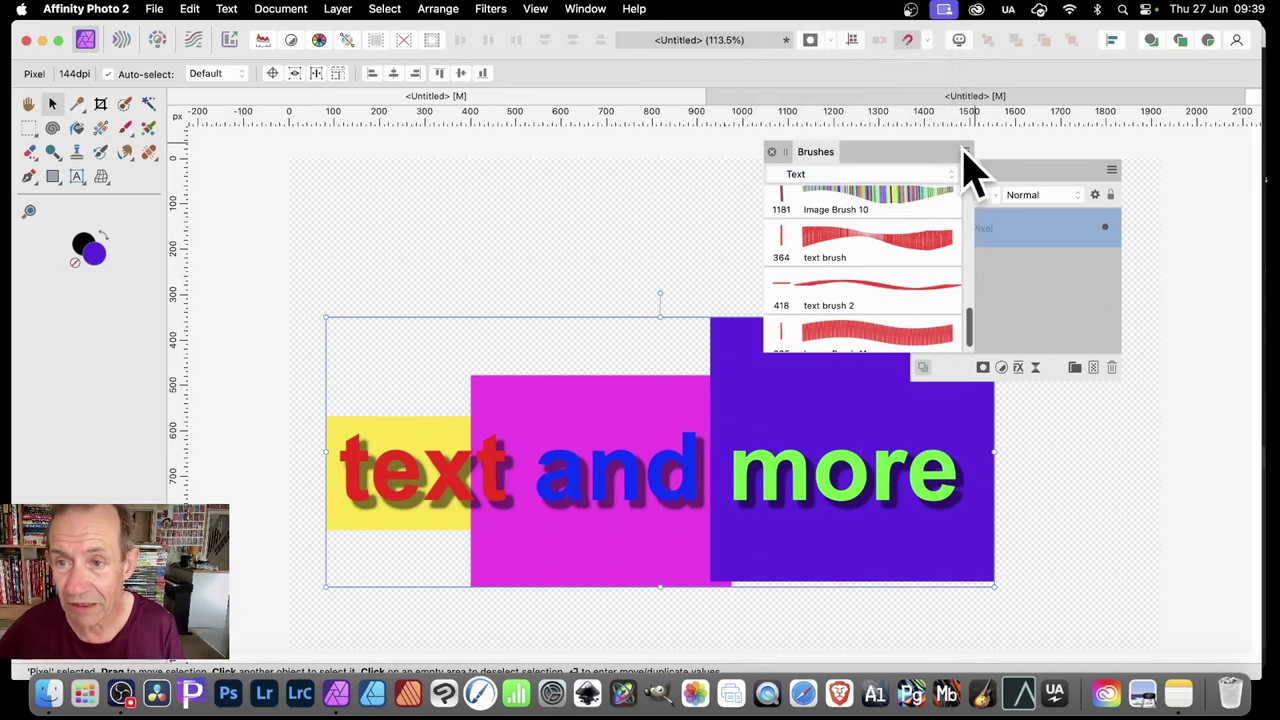
pyautogui.click(964, 152)
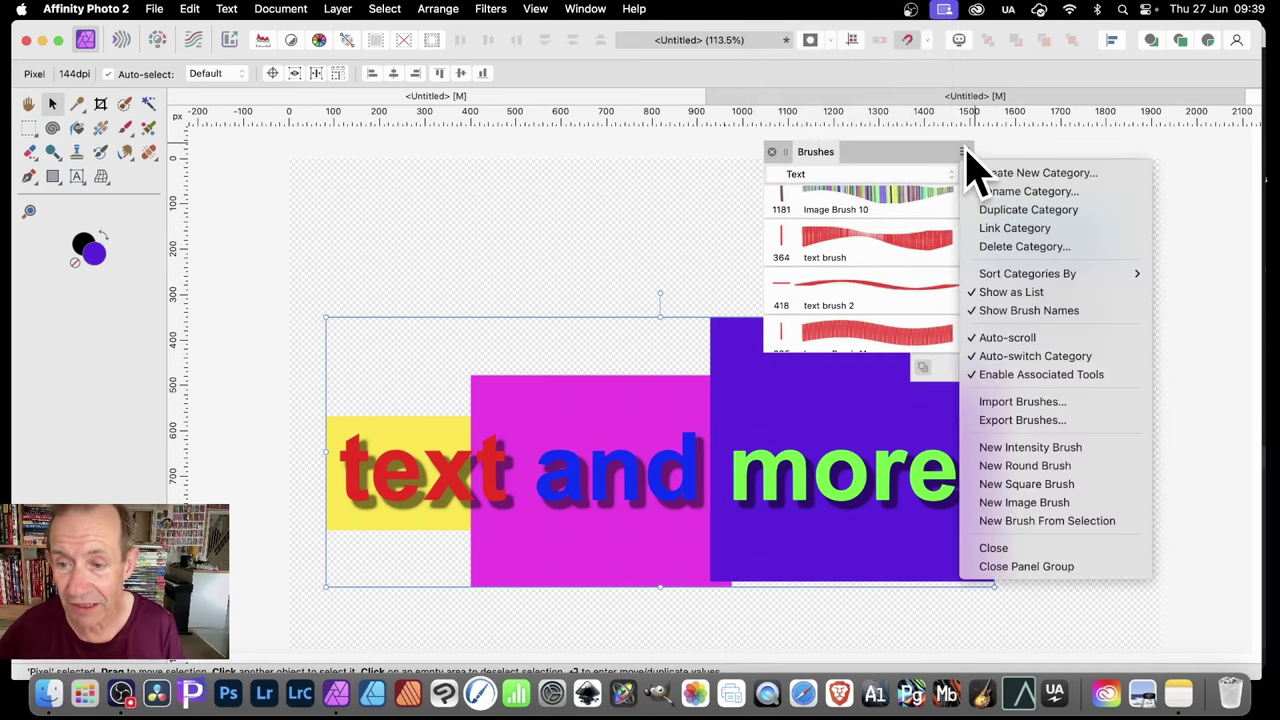
pyautogui.click(1058, 522)
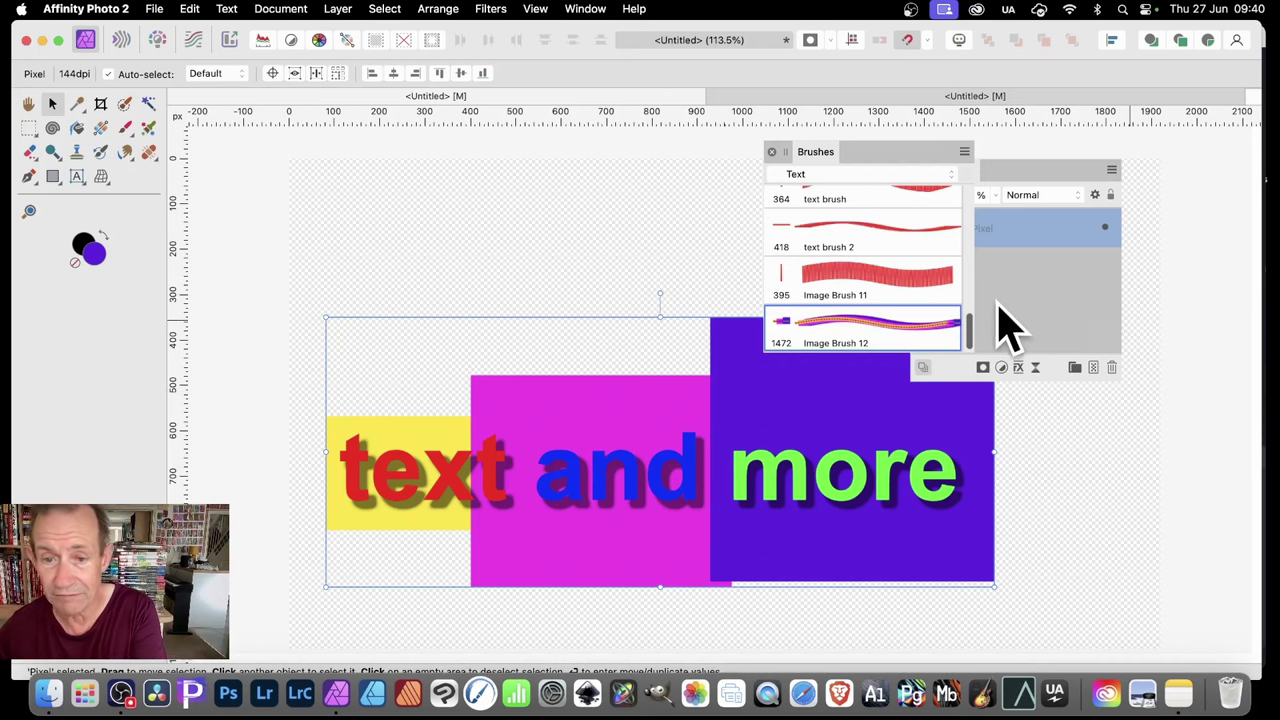
# - Replace the rasterised banner with an empty pixel layer and select the new banner brush for the Paint Brush tool
pyautogui.press('Delete')
pyautogui.click(337, 9)
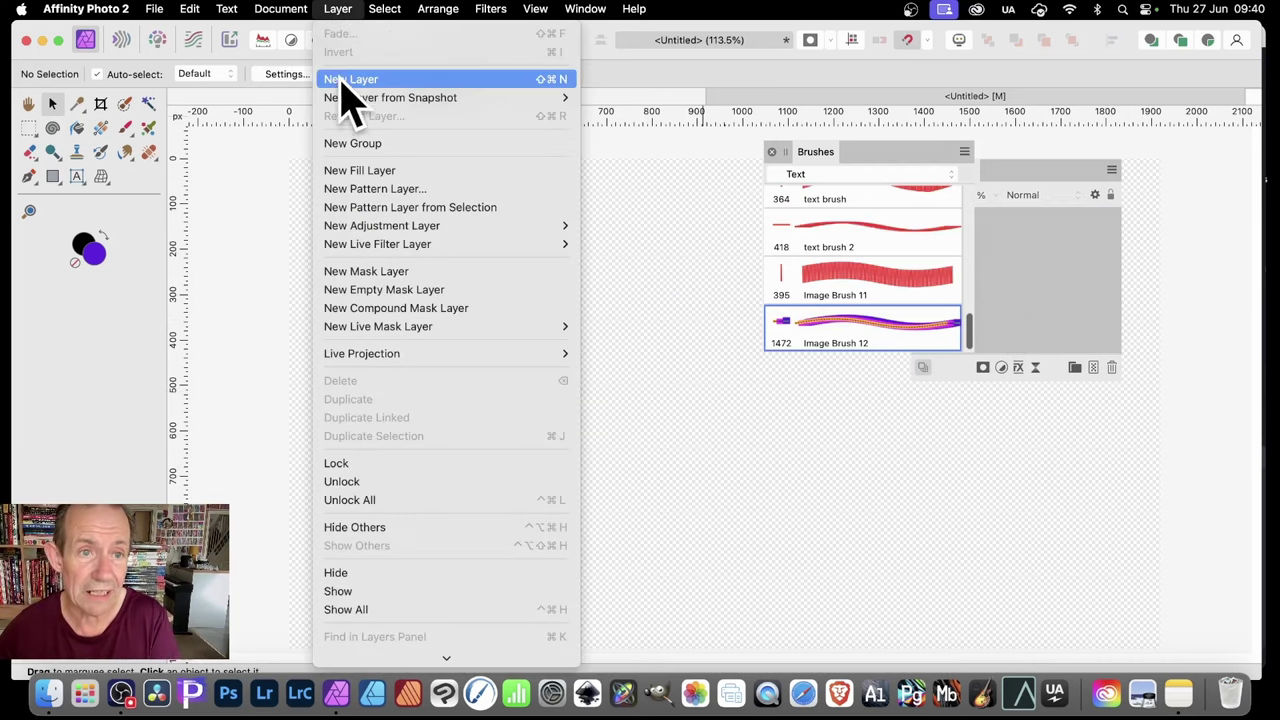
pyautogui.click(345, 80)
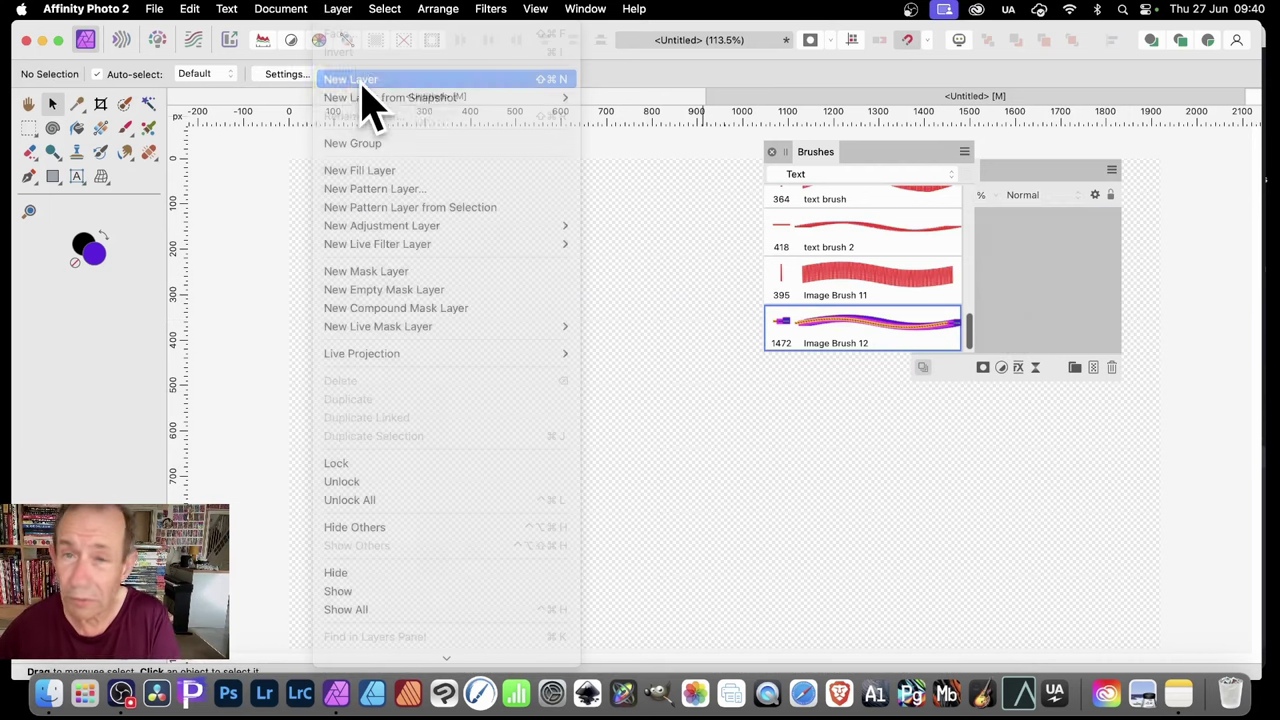
pyautogui.click(124, 129)
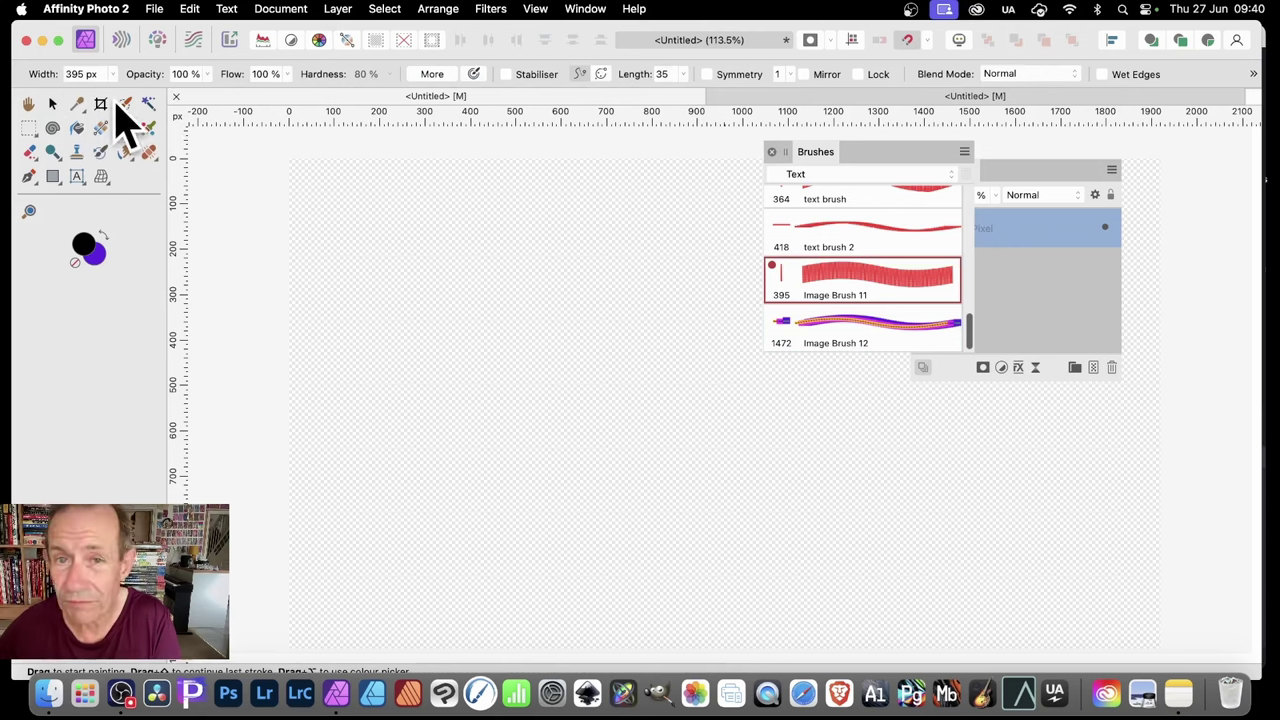
pyautogui.click(890, 340)
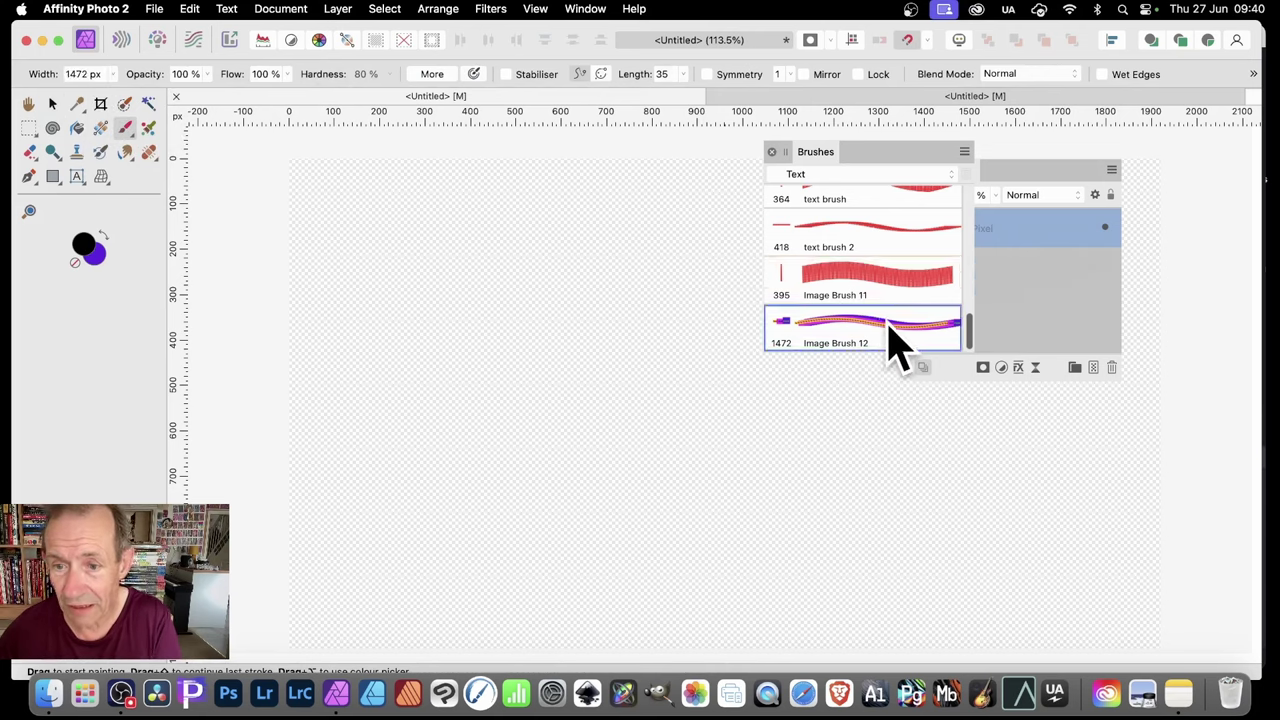
# - Try painting with the banner brush at 1472 px and undo the strokes
pyautogui.click(400, 337)
pyautogui.moveTo(400, 345)
pyautogui.mouseDown()
pyautogui.moveTo(391, 366)
pyautogui.moveTo(543, 420)
pyautogui.moveTo(935, 460)
pyautogui.moveTo(491, 309)
pyautogui.moveTo(420, 225)
pyautogui.moveTo(457, 218)
pyautogui.mouseUp()
pyautogui.press('super+z')
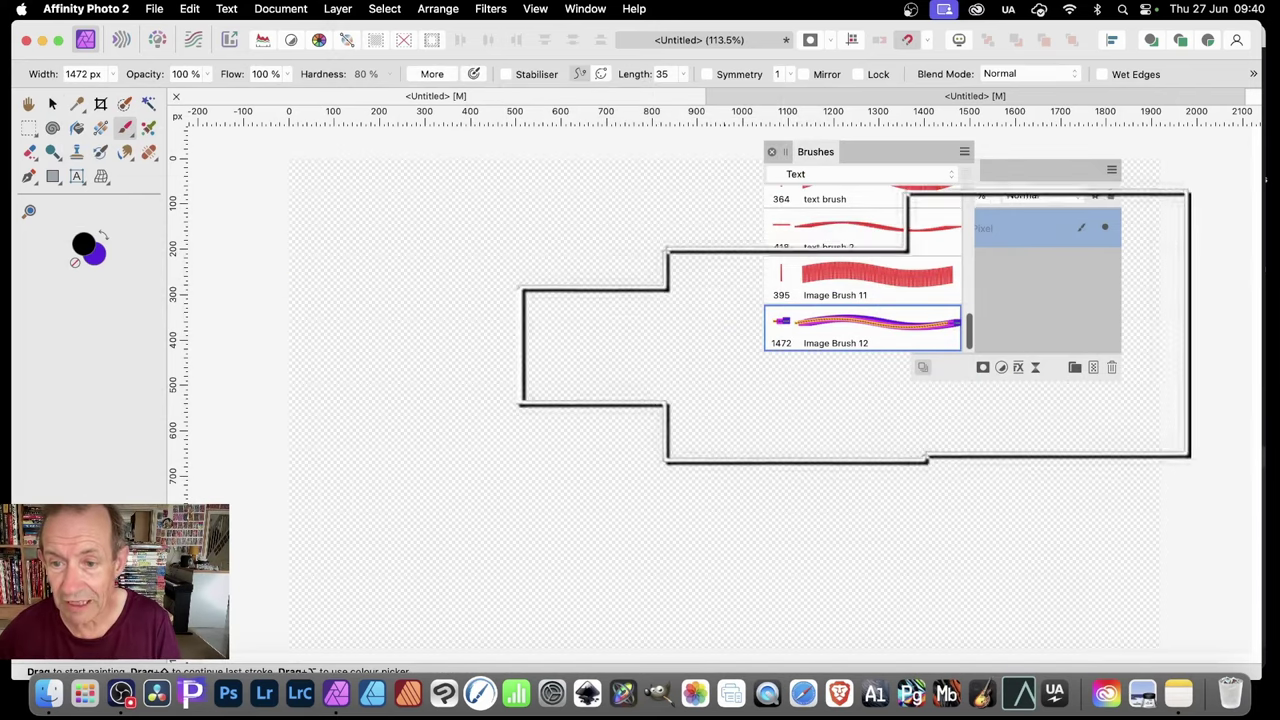
pyautogui.click(905, 355)
pyautogui.press('super+z')
# - Edit the banner brush to a size of 122.2 px, spacing of 39 % and rotation of 23 %
pyautogui.doubleClick(897, 330)
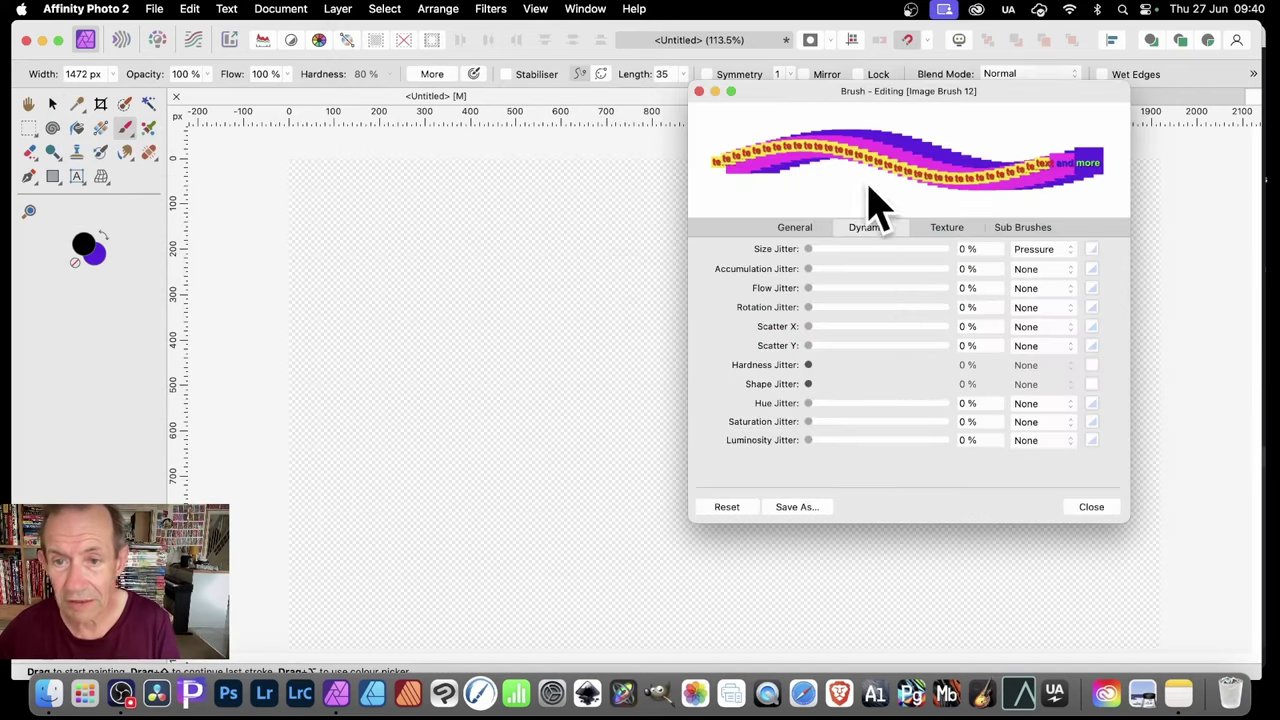
pyautogui.click(782, 227)
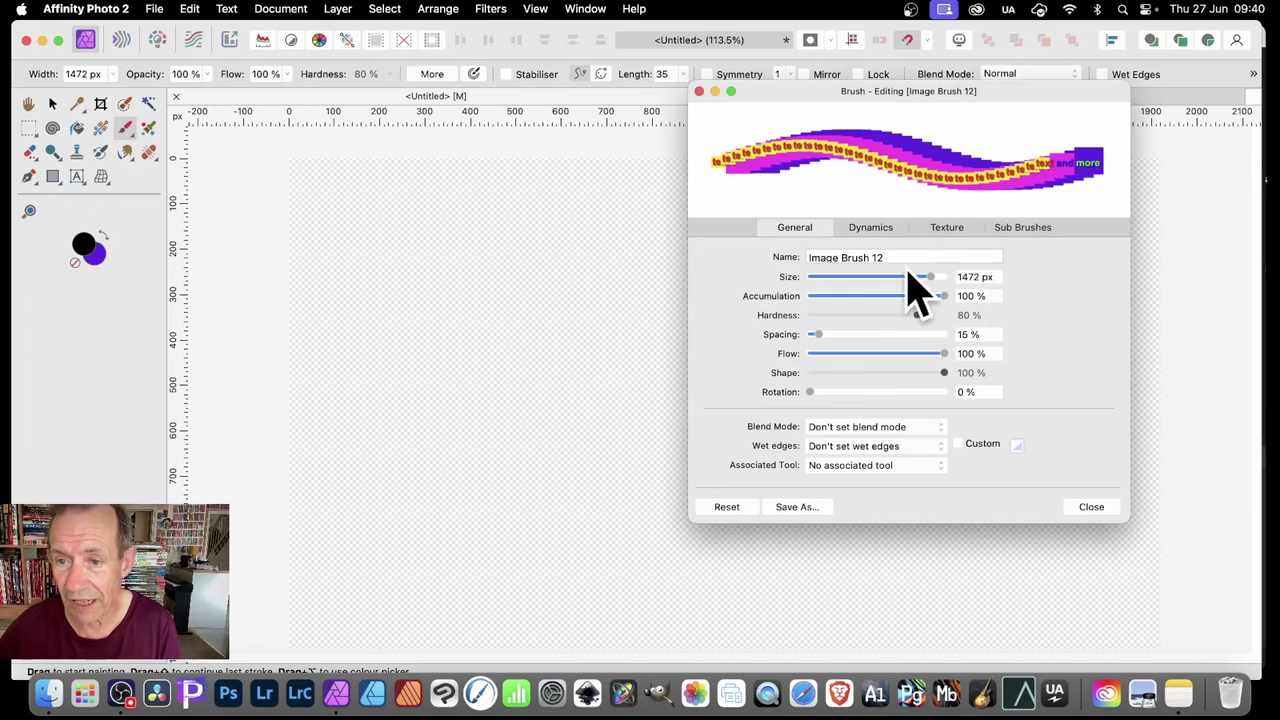
pyautogui.moveTo(910, 280); pyautogui.dragTo(879, 280)
pyautogui.moveTo(812, 334); pyautogui.dragTo(847, 335)
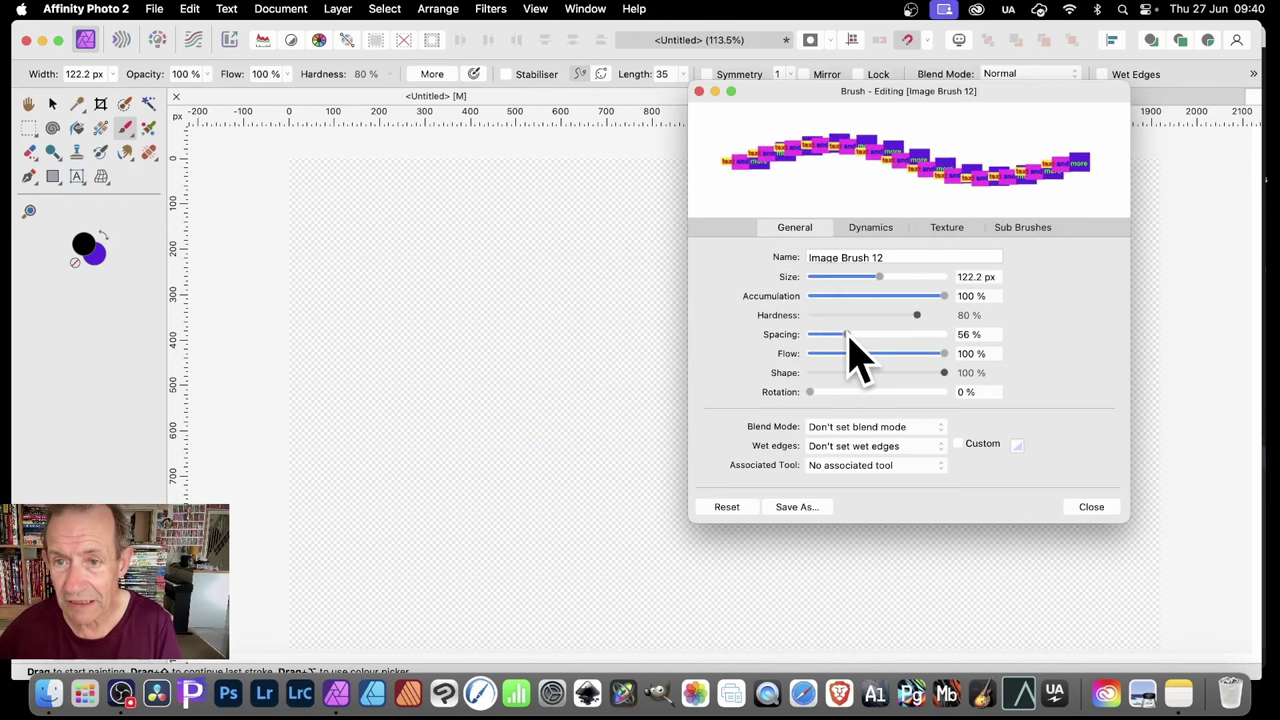
pyautogui.moveTo(810, 393); pyautogui.dragTo(882, 393)
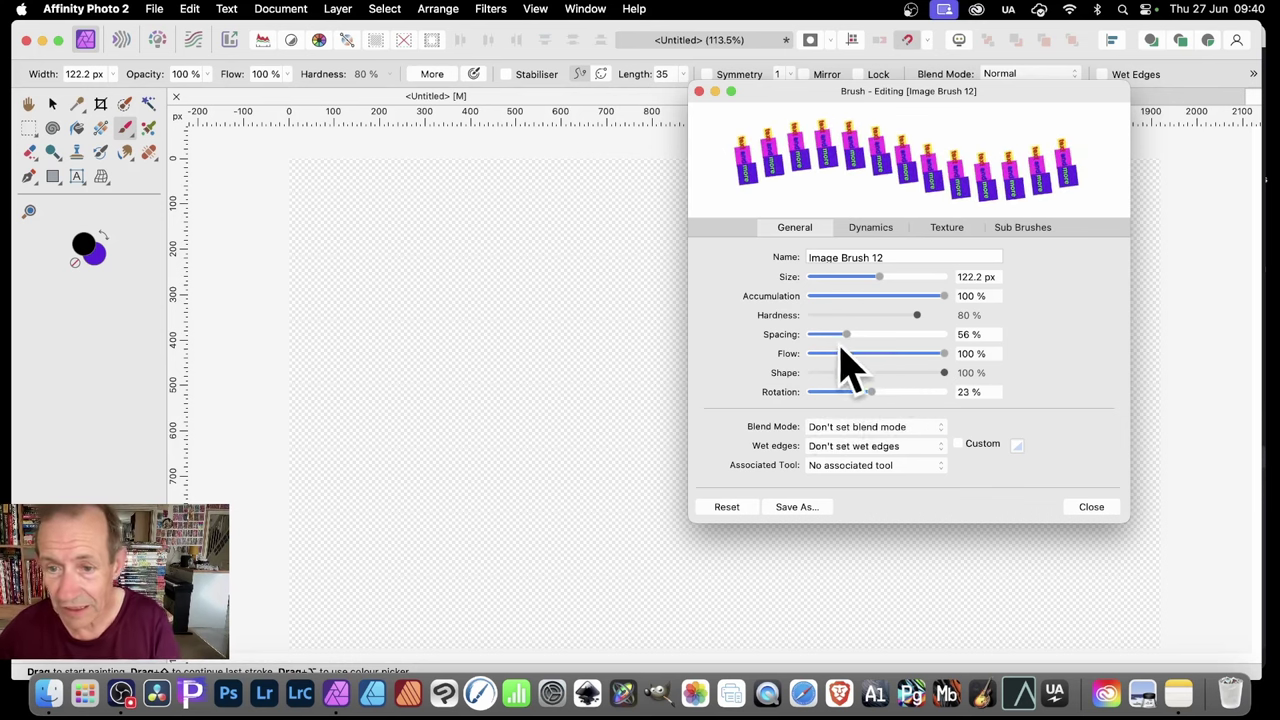
pyautogui.moveTo(846, 336); pyautogui.dragTo(835, 336)
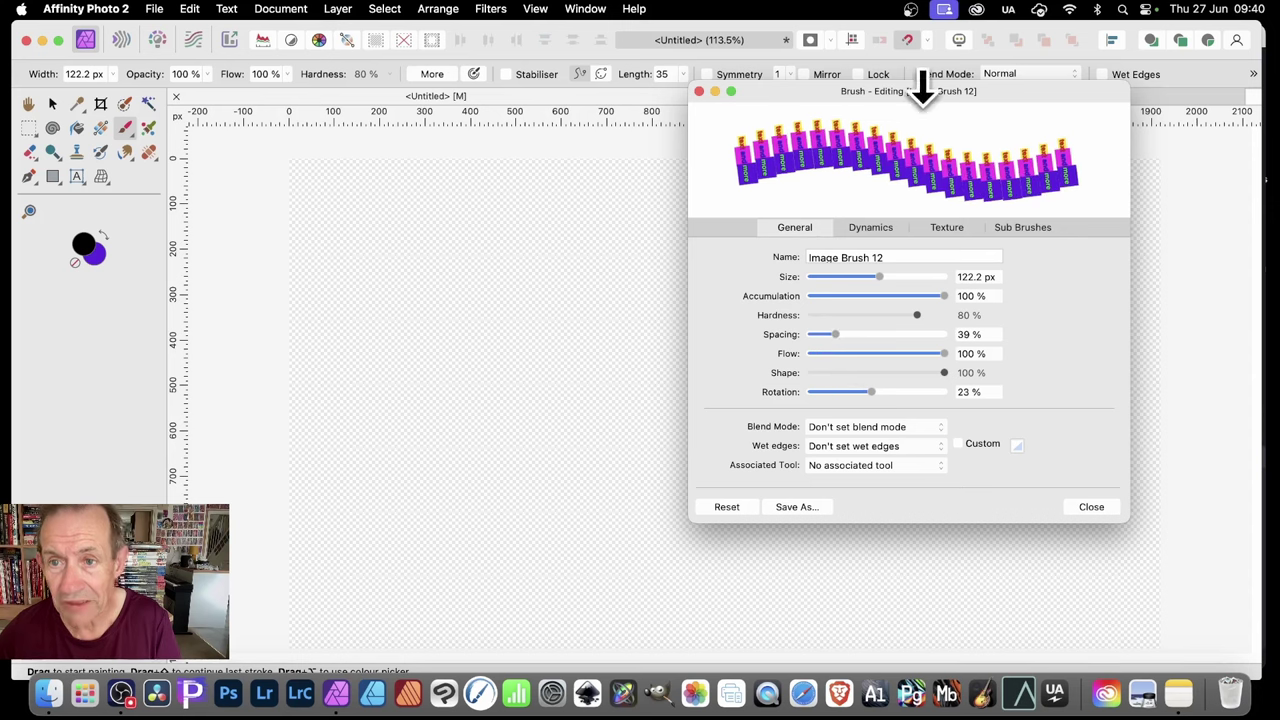
# - Set the brush's hue jitter to 100 % with the Cyclic controller
pyautogui.click(862, 232)
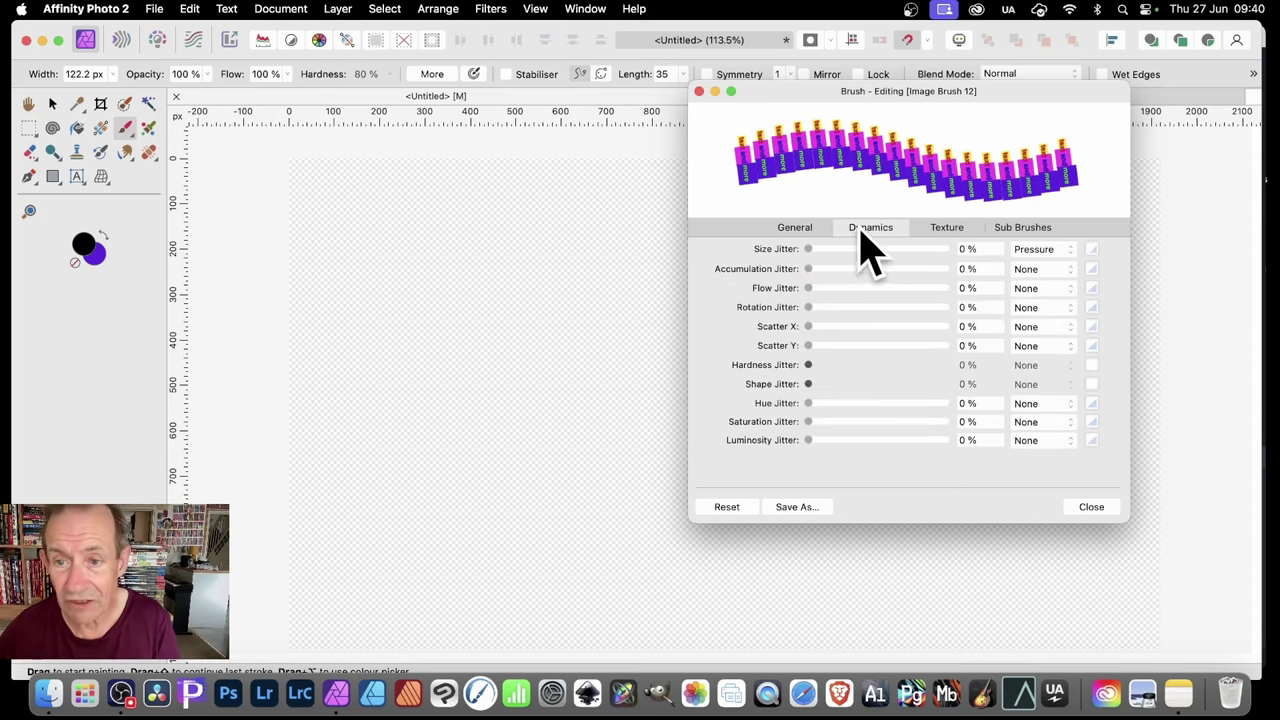
pyautogui.moveTo(809, 405); pyautogui.dragTo(1007, 422)
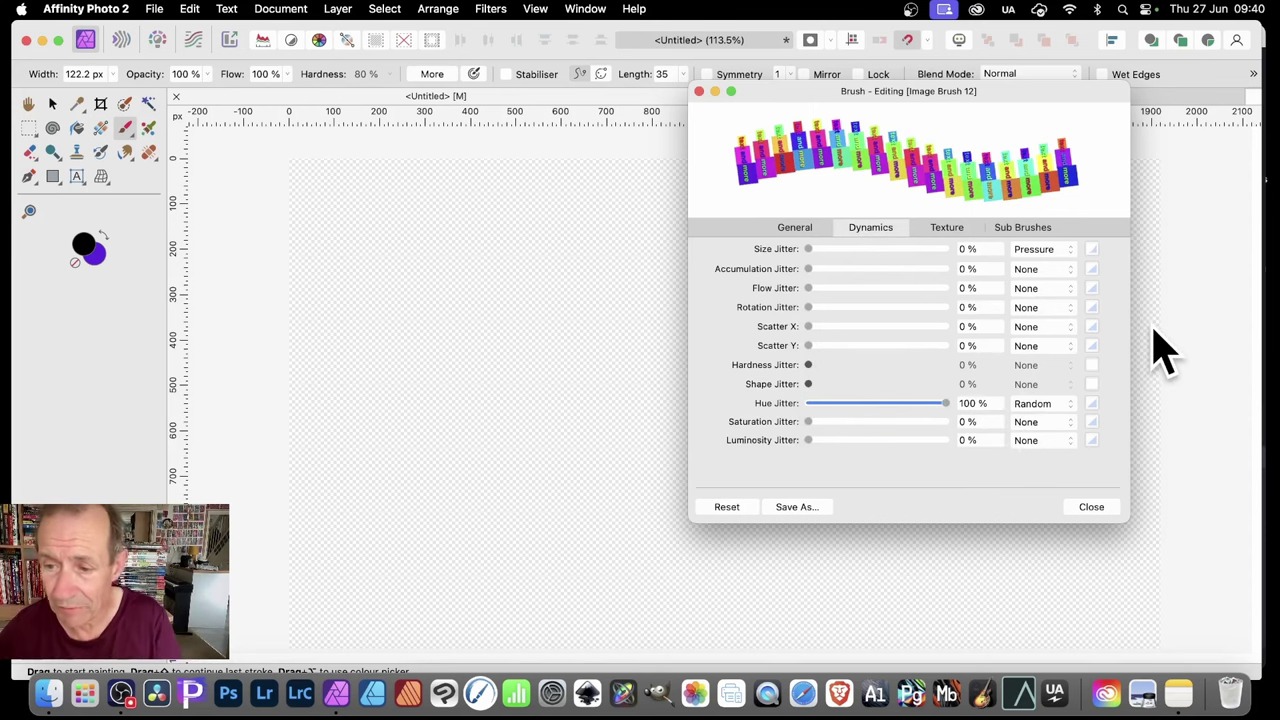
pyautogui.click(1052, 412)
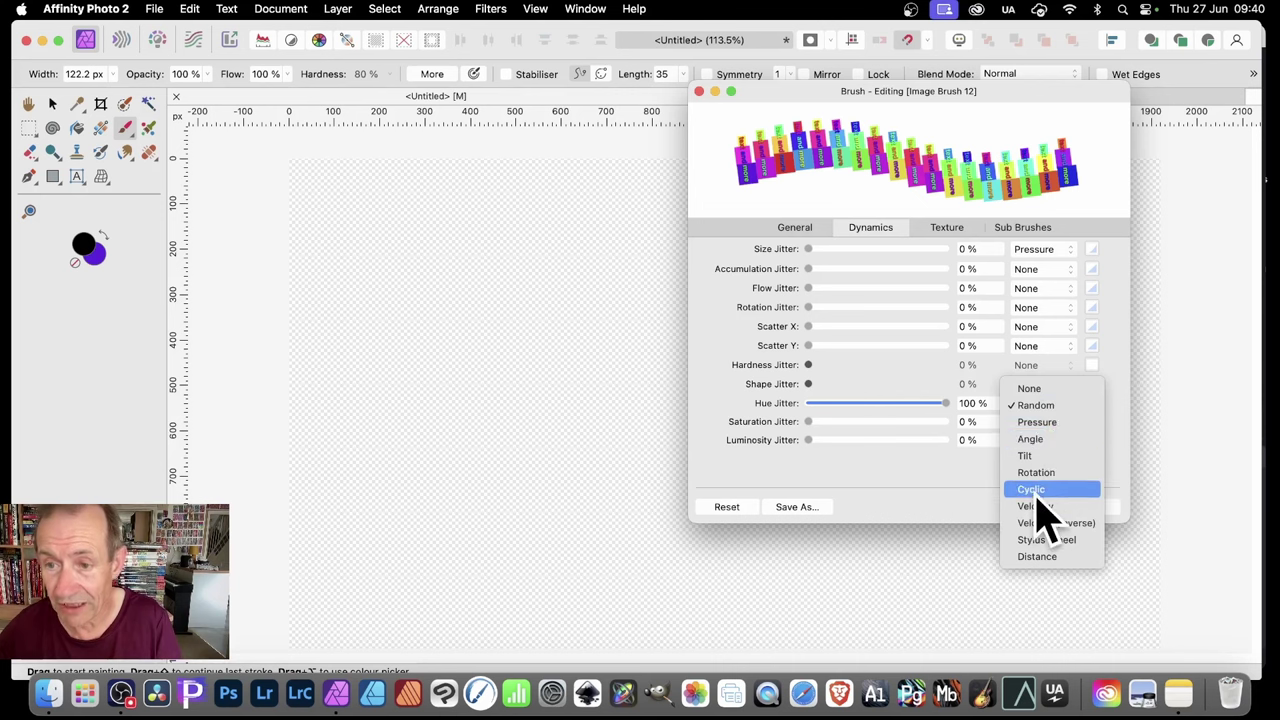
pyautogui.click(1040, 488)
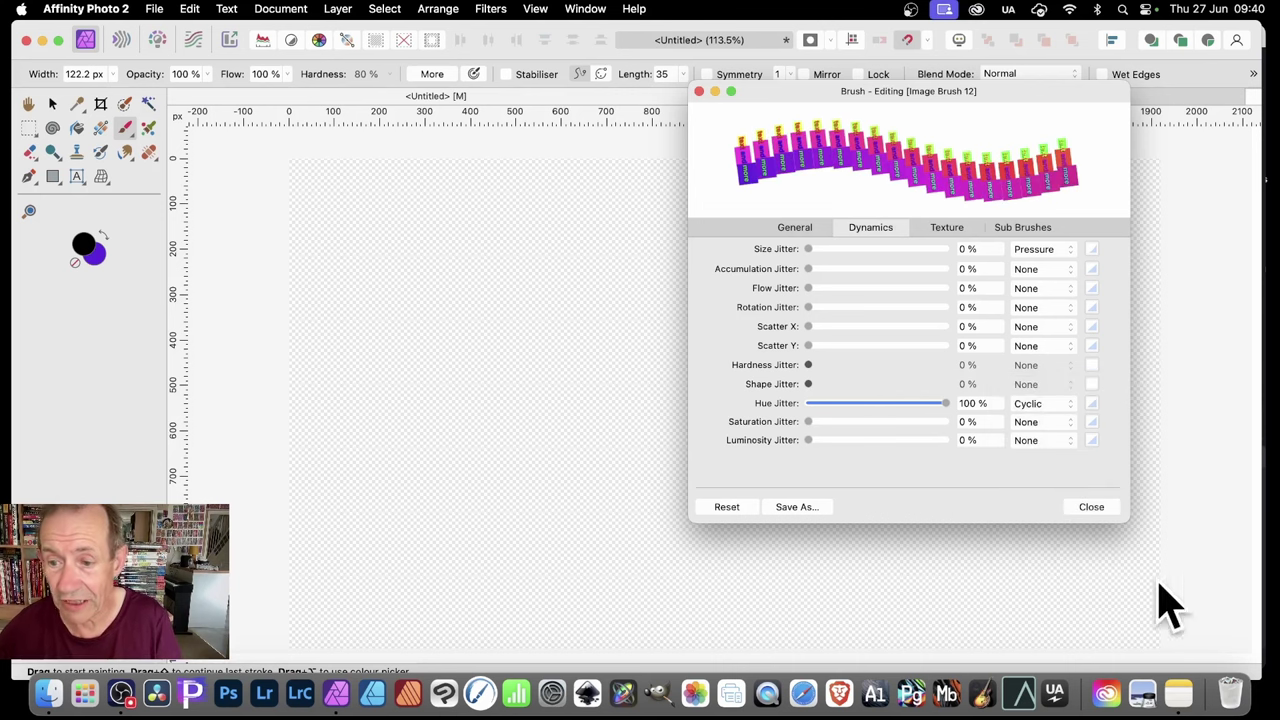
# - Apply the S-shaped standard profile to the hue jitter and pull its lower curve point further down
pyautogui.click(1092, 404)
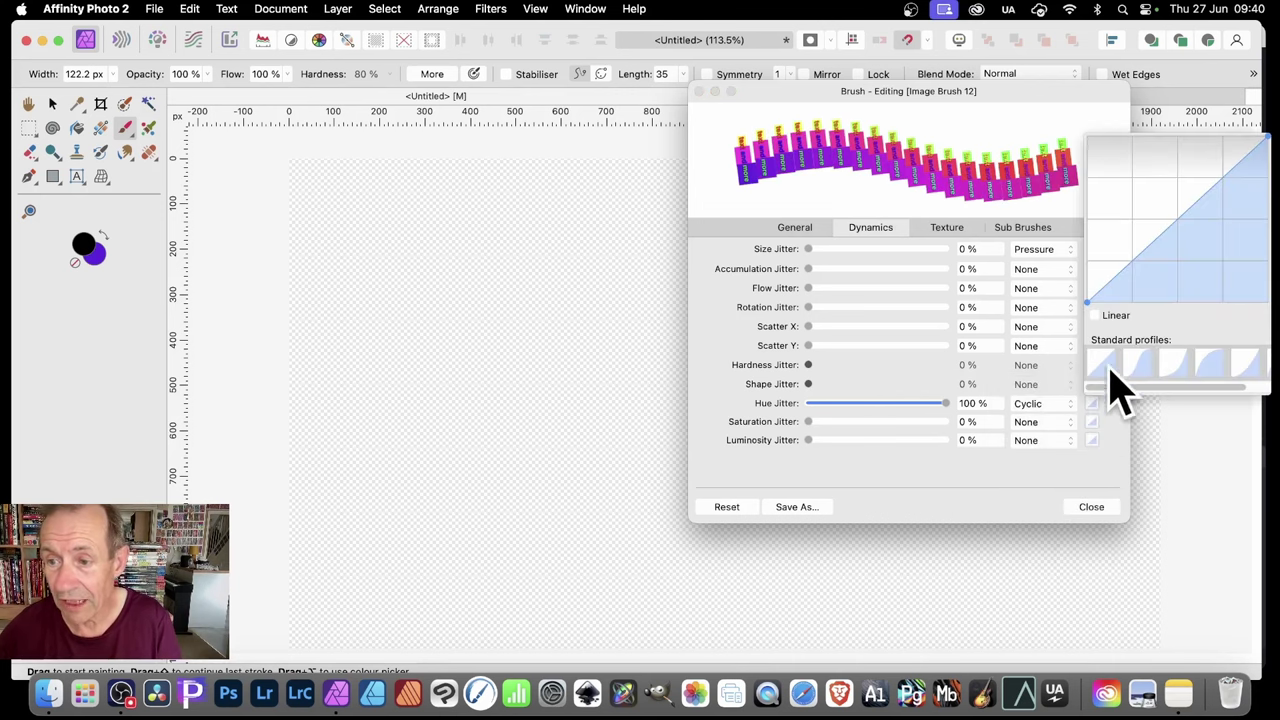
pyautogui.click(1138, 368)
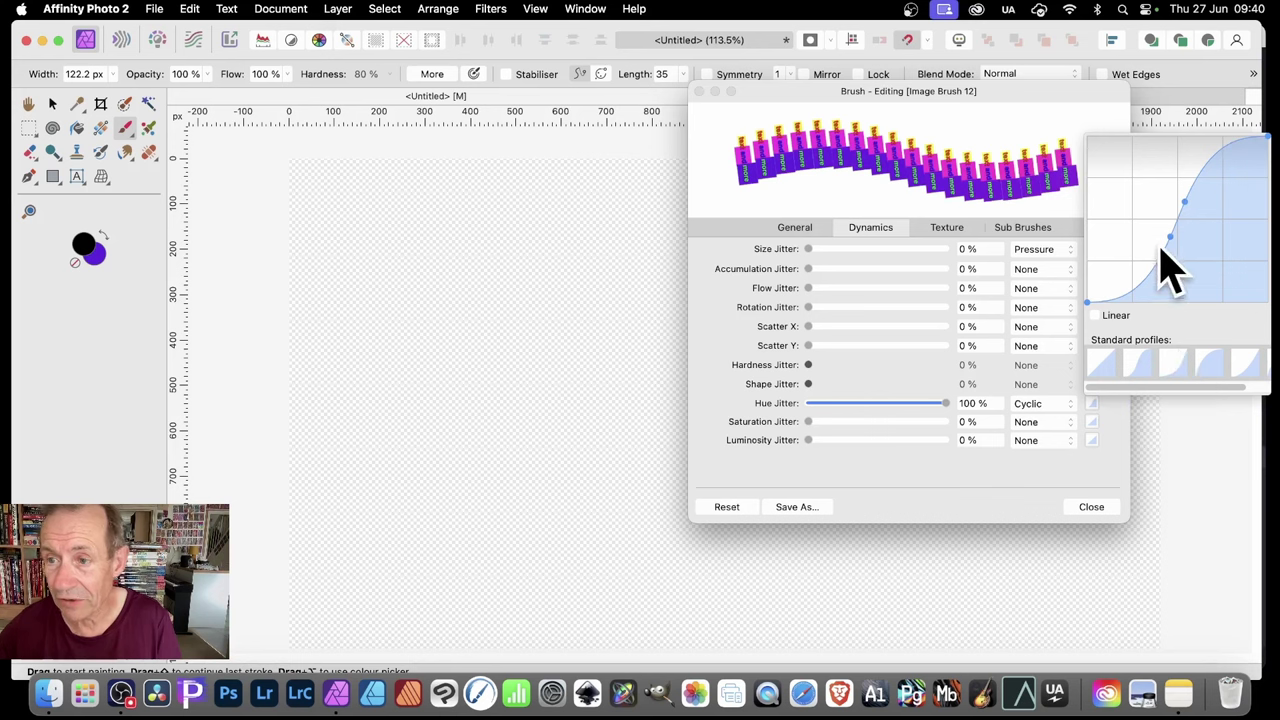
pyautogui.moveTo(1170, 237); pyautogui.dragTo(1155, 265)
pyautogui.click(1184, 290)
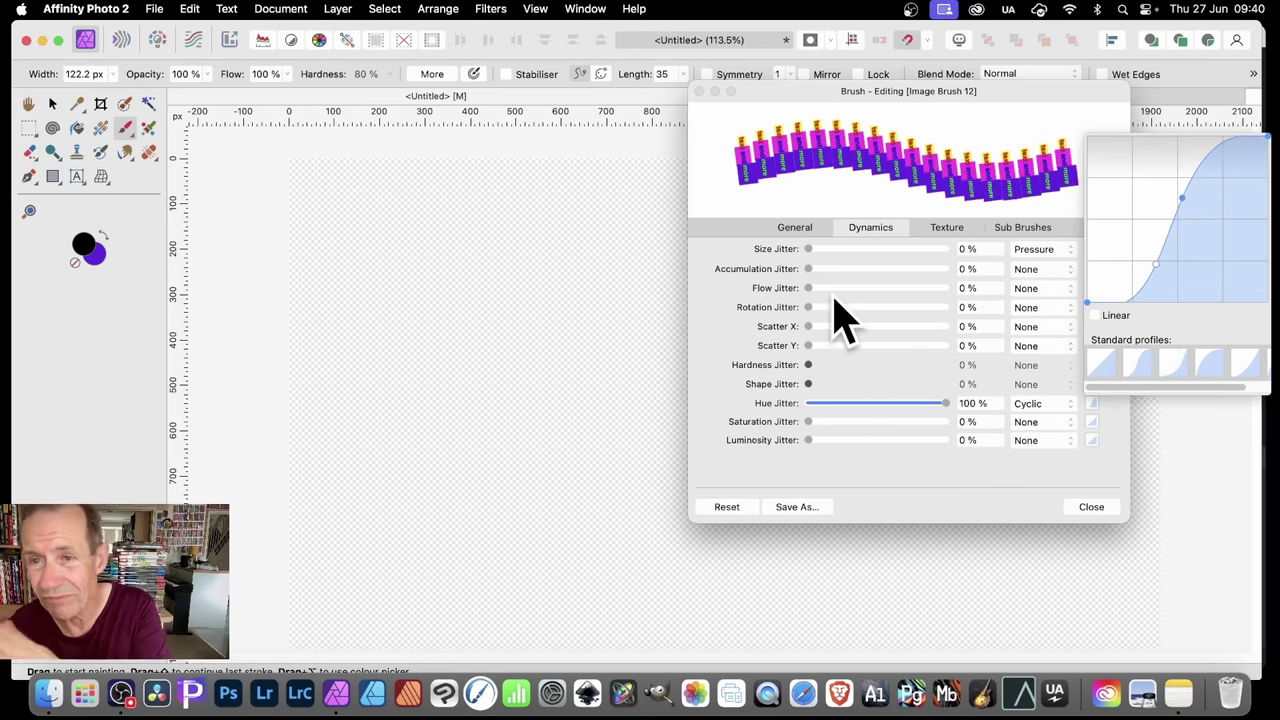
pyautogui.click(772, 262)
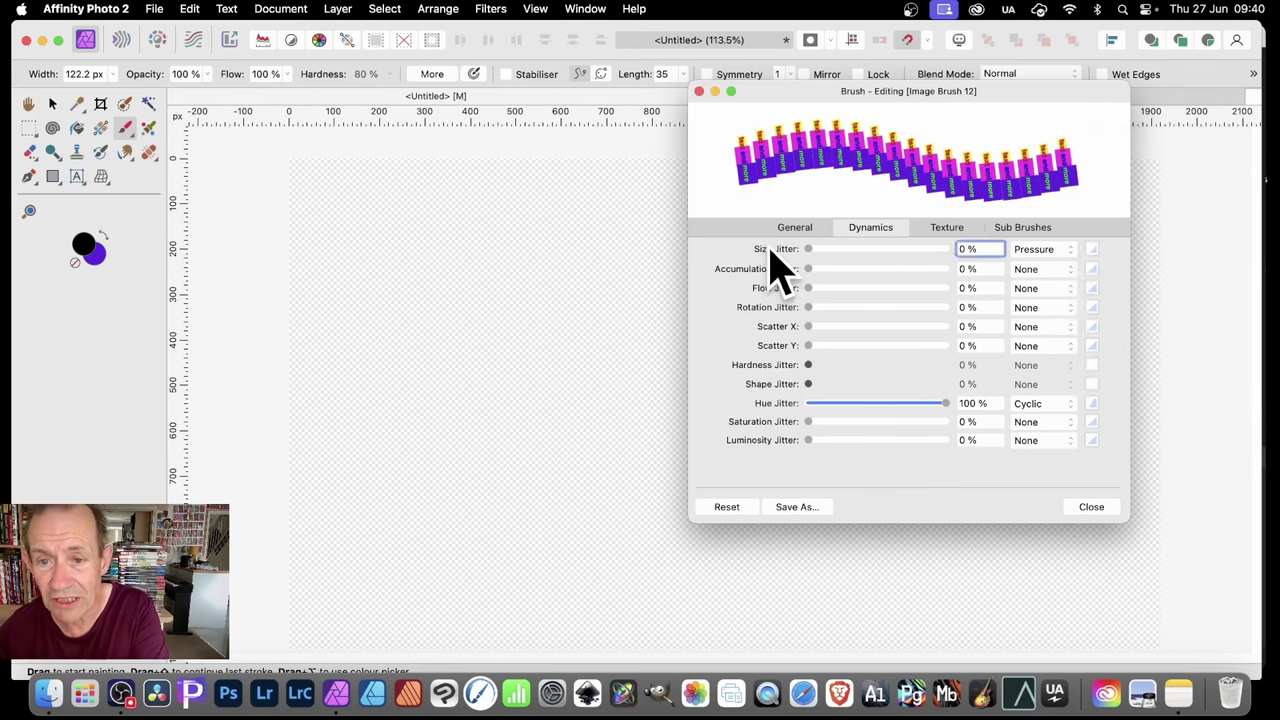
# - Reduce the banner brush's size to 85.7 px and its spacing to 20 %
pyautogui.click(795, 228)
pyautogui.moveTo(867, 278); pyautogui.dragTo(870, 278)
pyautogui.moveTo(835, 334); pyautogui.dragTo(825, 337)
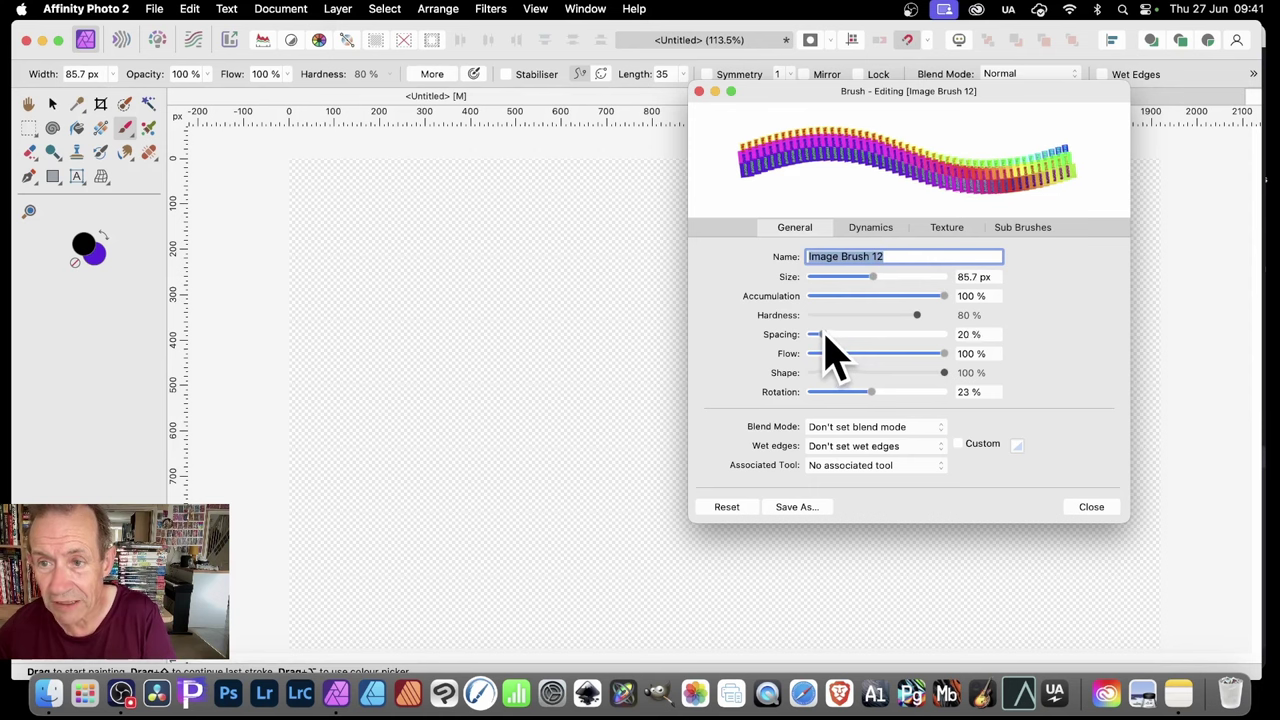
# - Reshape the hue jitter profile into a wave by adding a low point near its end and raising the first inner point
pyautogui.click(880, 228)
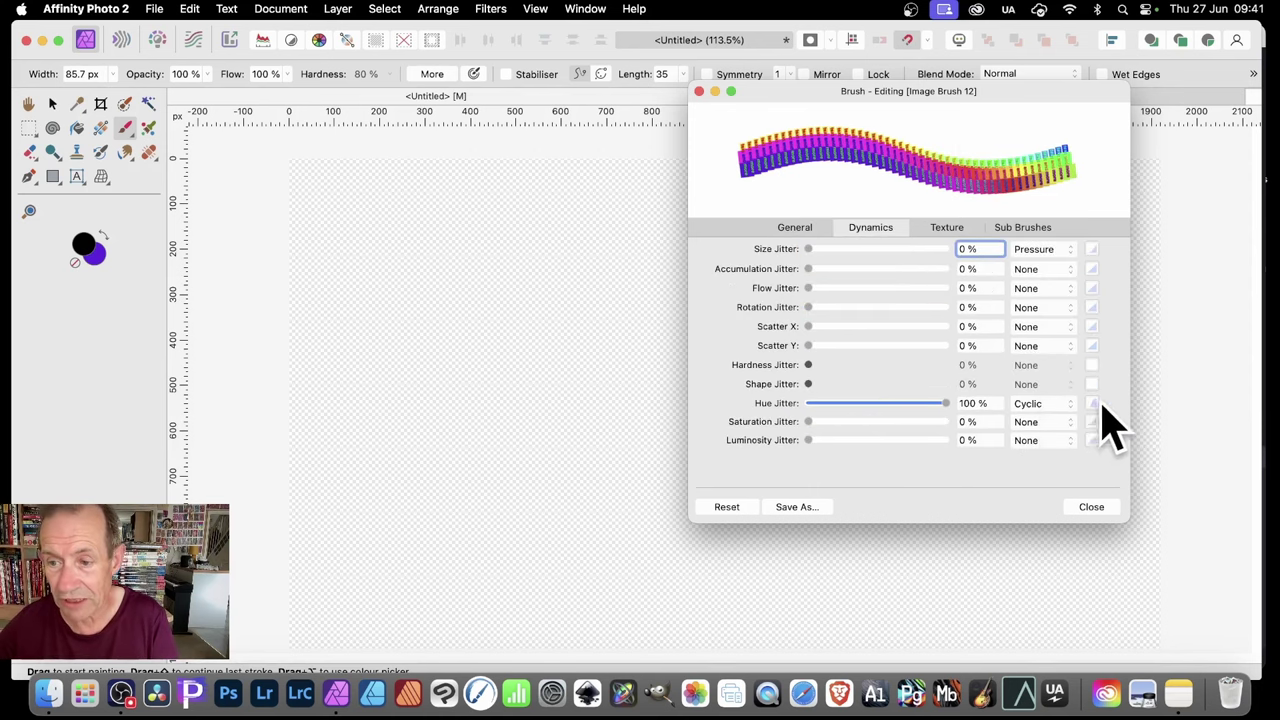
pyautogui.click(1094, 404)
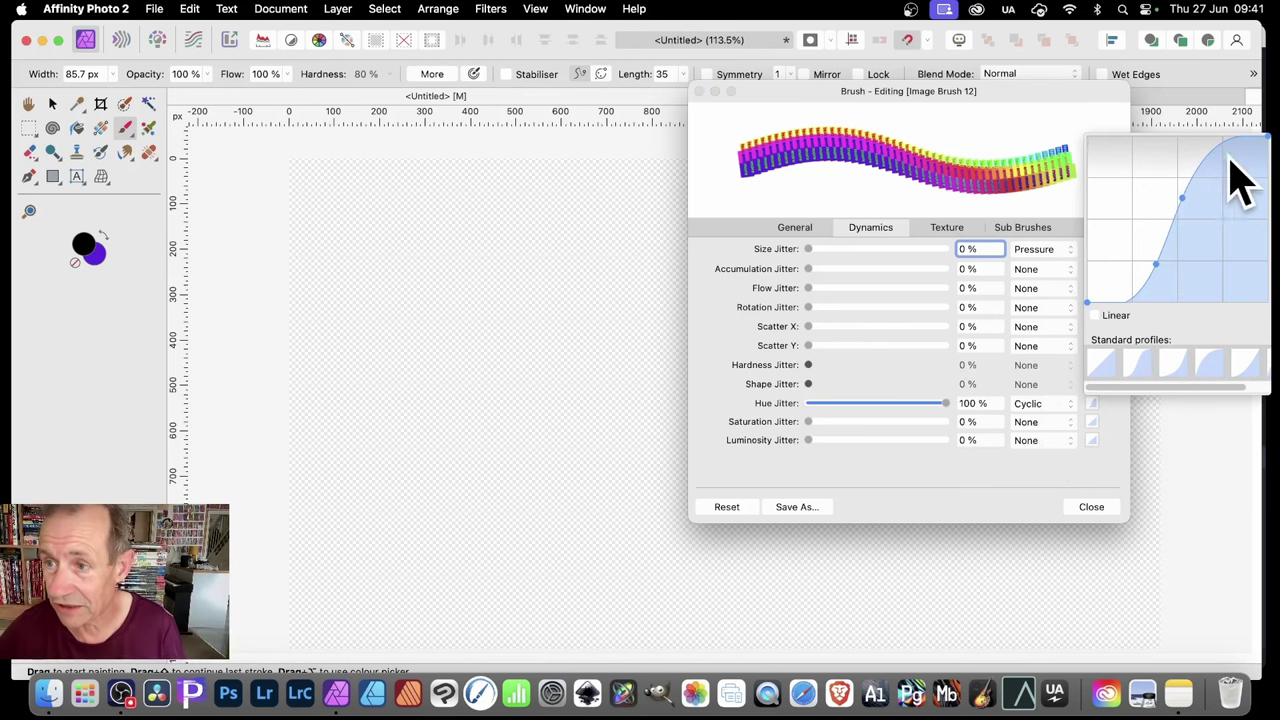
pyautogui.moveTo(1220, 148); pyautogui.dragTo(1236, 244)
pyautogui.moveTo(1156, 267); pyautogui.dragTo(1140, 214)
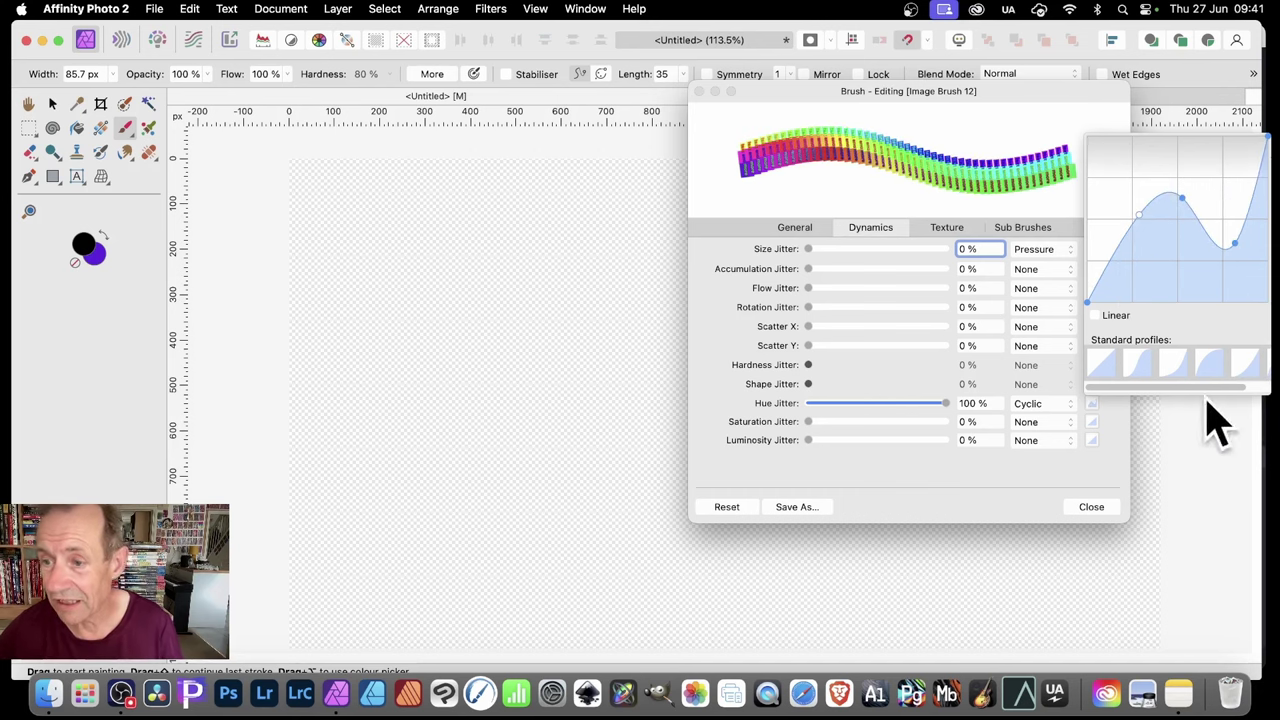
# - Cover the canvas with looping test strokes of the rainbow banner brush and clear them again
pyautogui.click(1073, 92)
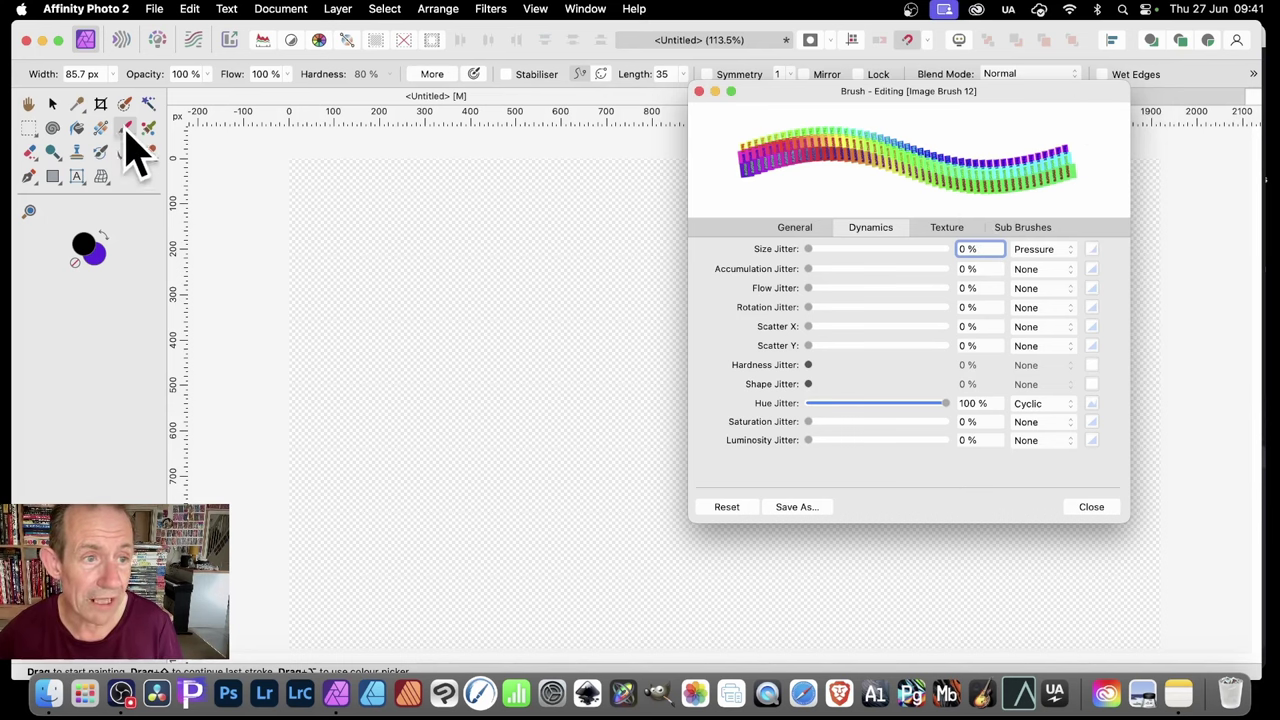
pyautogui.moveTo(310, 200)
pyautogui.mouseDown()
pyautogui.moveTo(410, 255)
pyautogui.moveTo(604, 281)
pyautogui.moveTo(540, 400)
pyautogui.moveTo(622, 384)
pyautogui.moveTo(440, 434)
pyautogui.moveTo(557, 266)
pyautogui.moveTo(651, 170)
pyautogui.moveTo(496, 305)
pyautogui.moveTo(402, 335)
pyautogui.moveTo(385, 296)
pyautogui.moveTo(556, 494)
pyautogui.moveTo(478, 477)
pyautogui.moveTo(547, 523)
pyautogui.moveTo(782, 620)
pyautogui.moveTo(1015, 626)
pyautogui.moveTo(629, 574)
pyautogui.moveTo(483, 459)
pyautogui.moveTo(526, 396)
pyautogui.moveTo(672, 322)
pyautogui.moveTo(669, 304)
pyautogui.moveTo(575, 270)
pyautogui.moveTo(529, 465)
pyautogui.moveTo(625, 339)
pyautogui.moveTo(740, 258)
pyautogui.moveTo(612, 235)
pyautogui.moveTo(541, 304)
pyautogui.moveTo(557, 276)
pyautogui.moveTo(521, 201)
pyautogui.moveTo(433, 161)
pyautogui.moveTo(433, 250)
pyautogui.moveTo(483, 273)
pyautogui.moveTo(460, 247)
pyautogui.moveTo(438, 328)
pyautogui.moveTo(479, 289)
pyautogui.moveTo(539, 301)
pyautogui.moveTo(503, 353)
pyautogui.mouseUp()
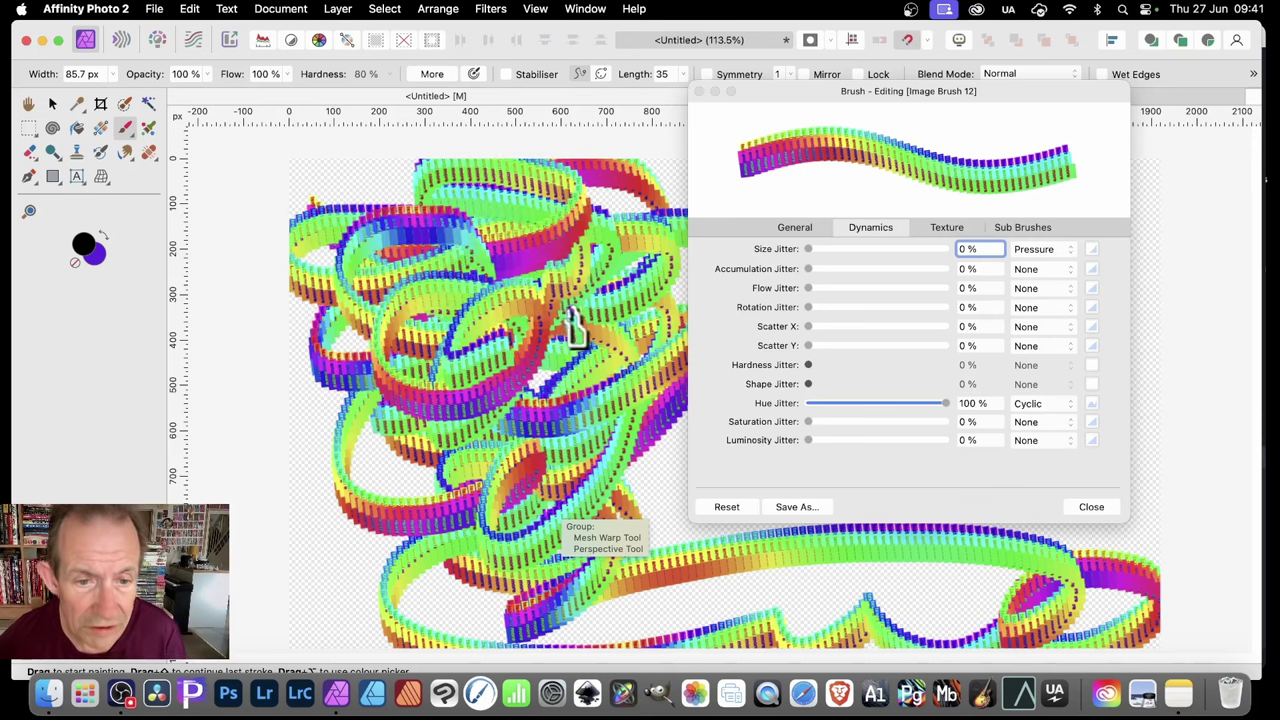
pyautogui.press('Delete')
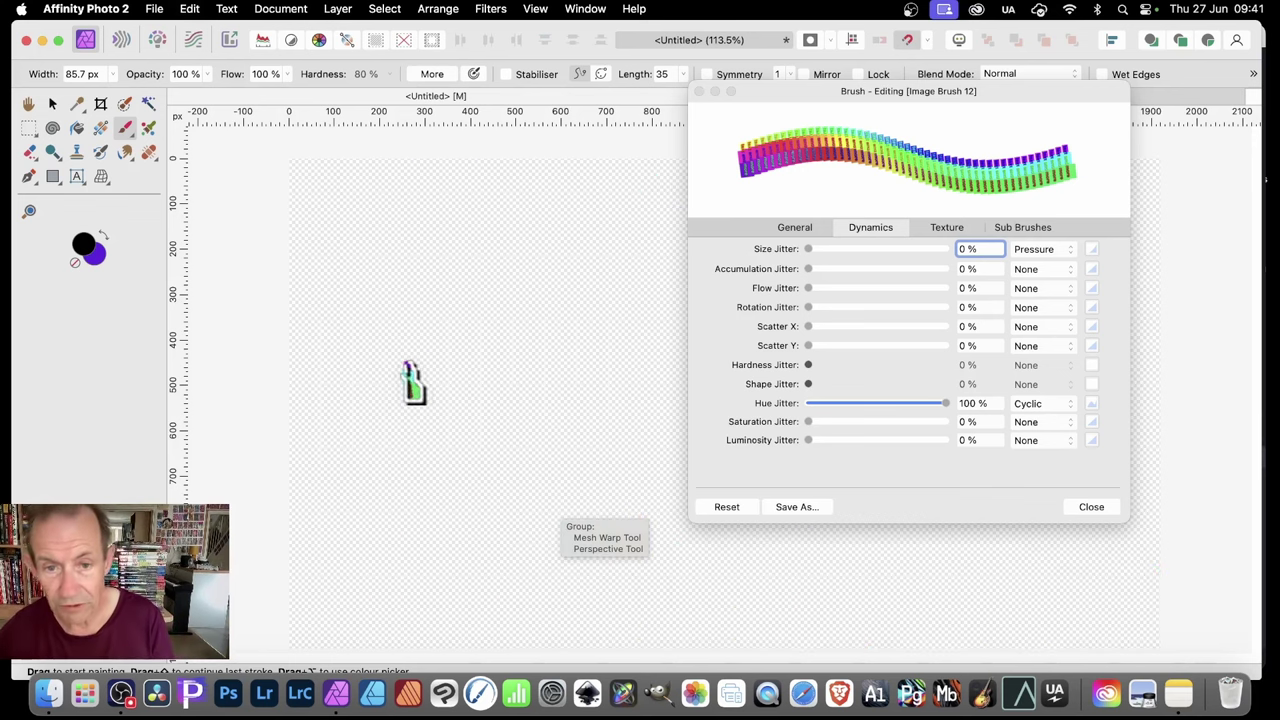
# - Undo the deletion of the text banner, move it slightly up and to the left, and close the brush editor
pyautogui.press('super+z')
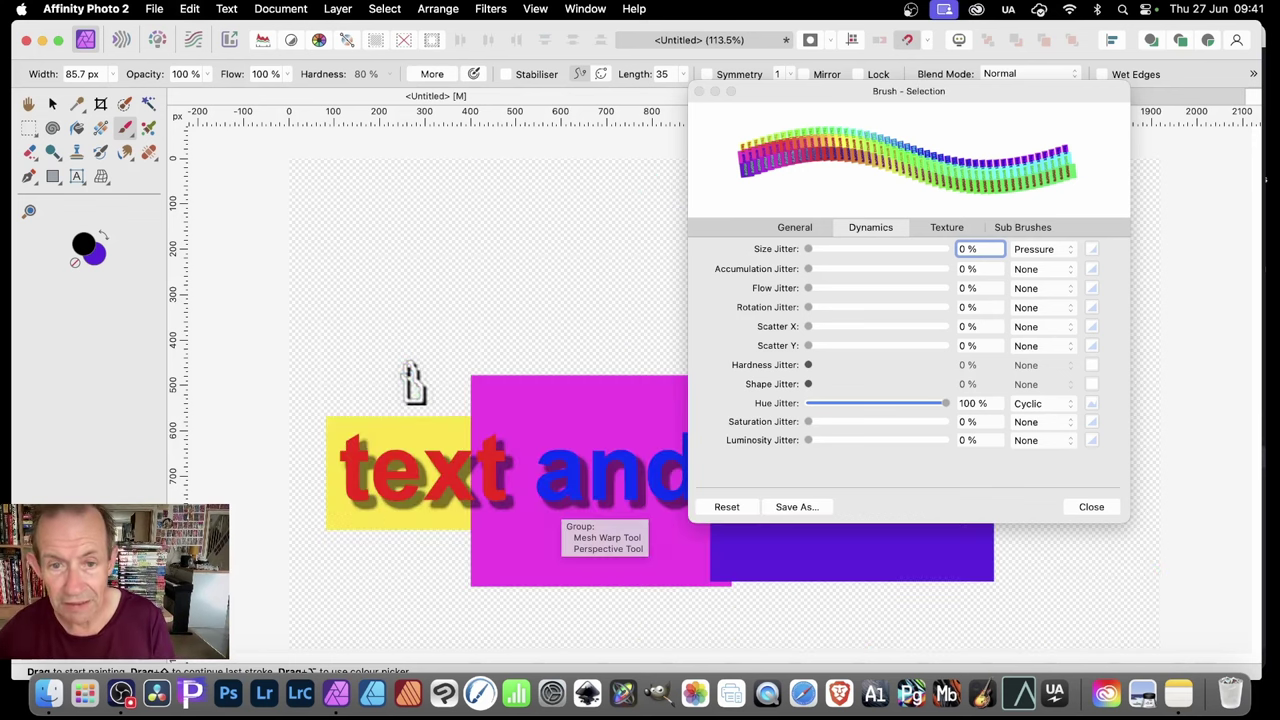
pyautogui.click(53, 104)
pyautogui.moveTo(600, 480)
pyautogui.mouseDown()
pyautogui.moveTo(575, 395)
pyautogui.moveTo(556, 402)
pyautogui.mouseUp()
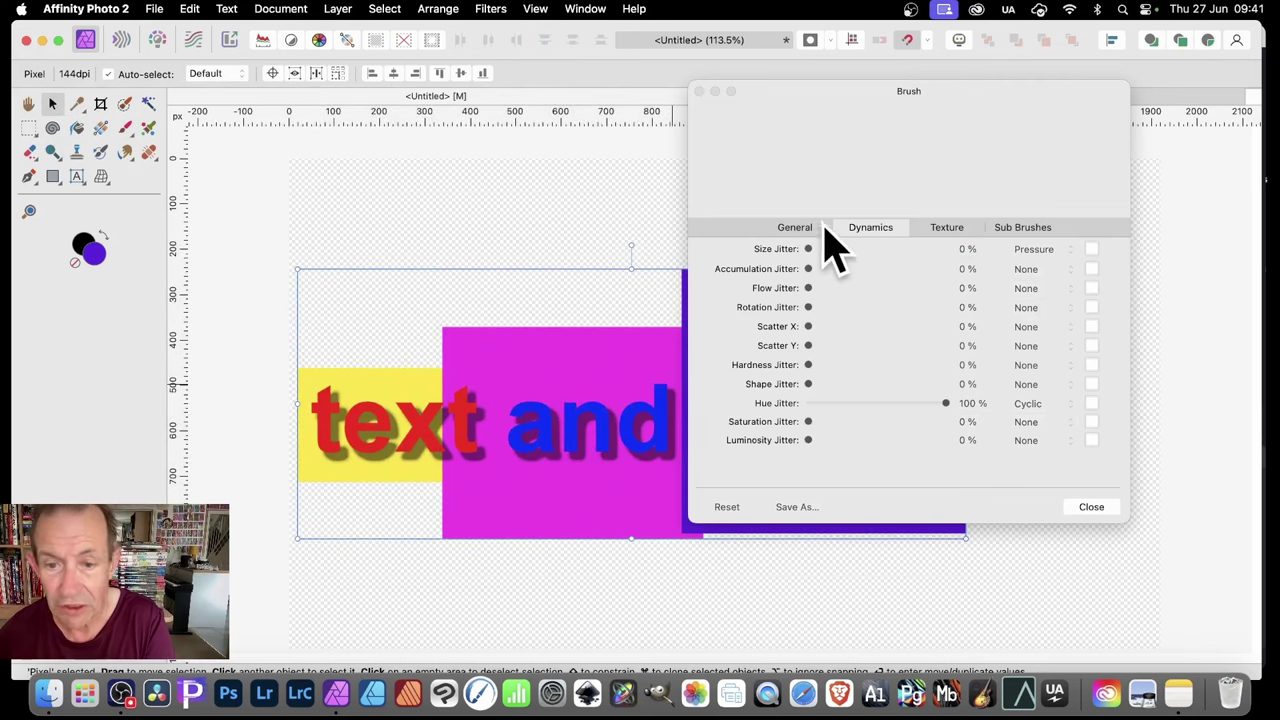
pyautogui.click(699, 92)
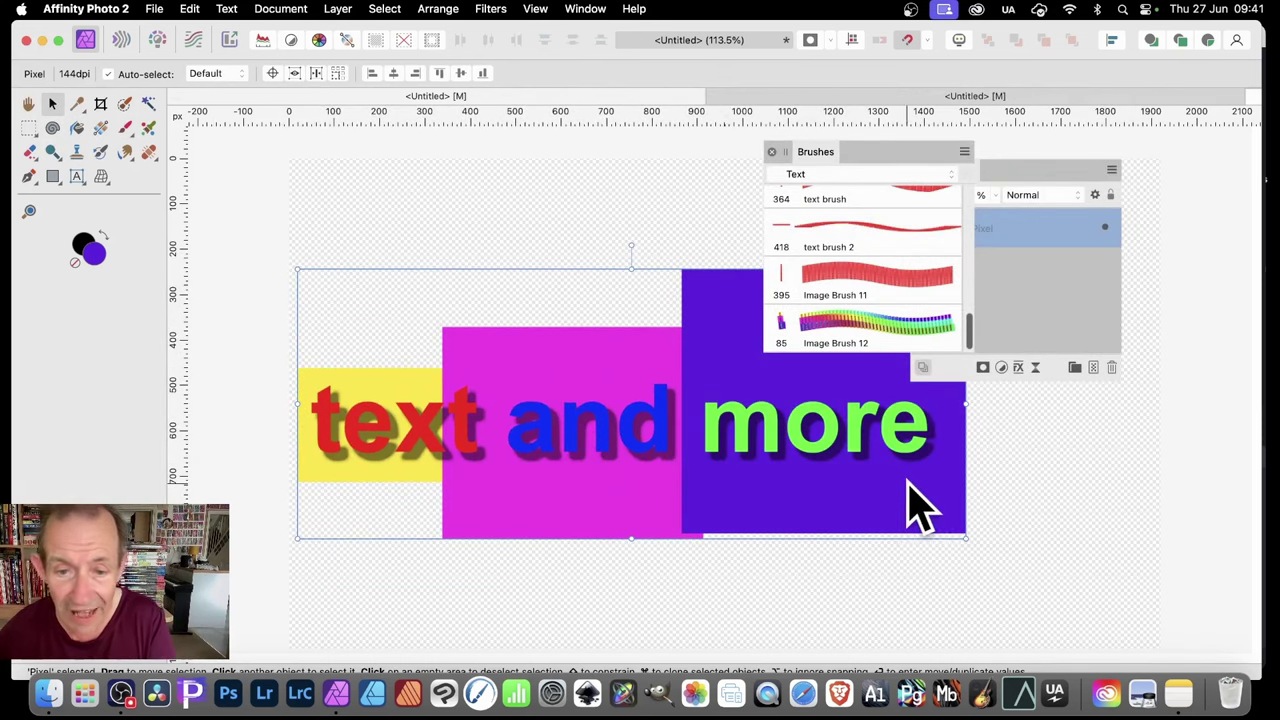
# - Add an outer shadow to the banner layer with 6.5 px radius, 24.2 px offset and 86 % intensity
pyautogui.click(1018, 367)
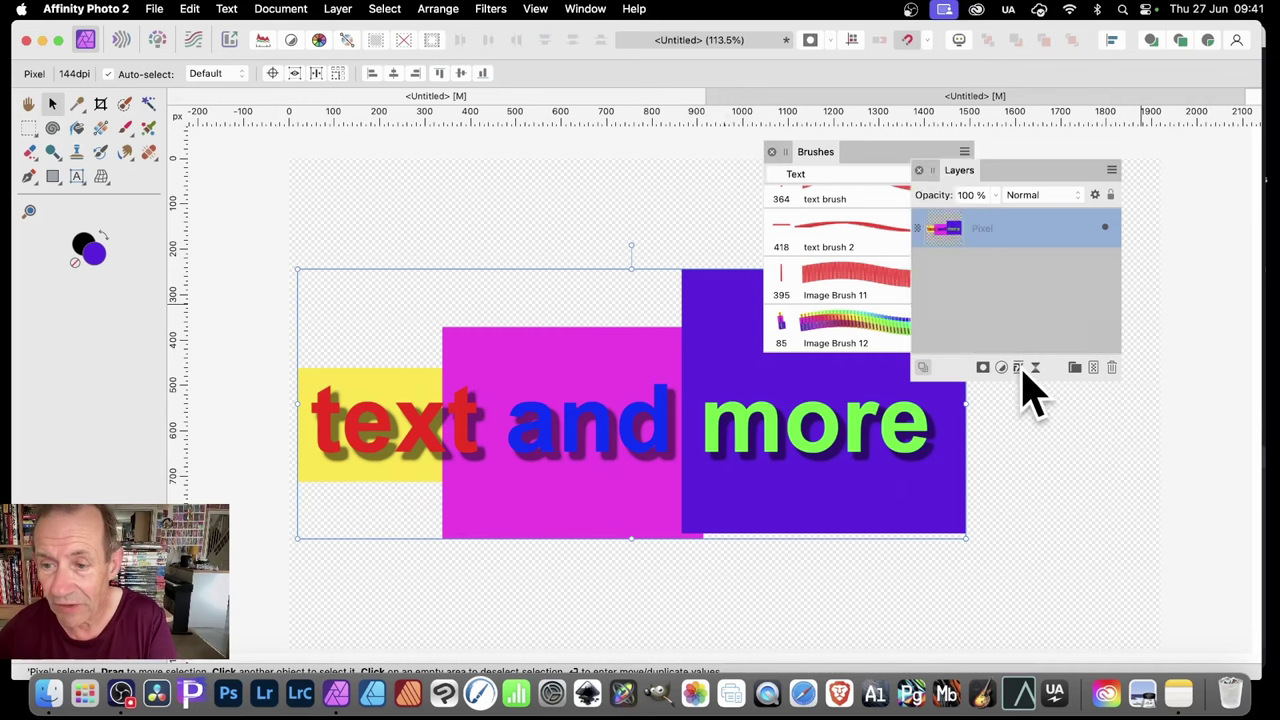
pyautogui.click(766, 367)
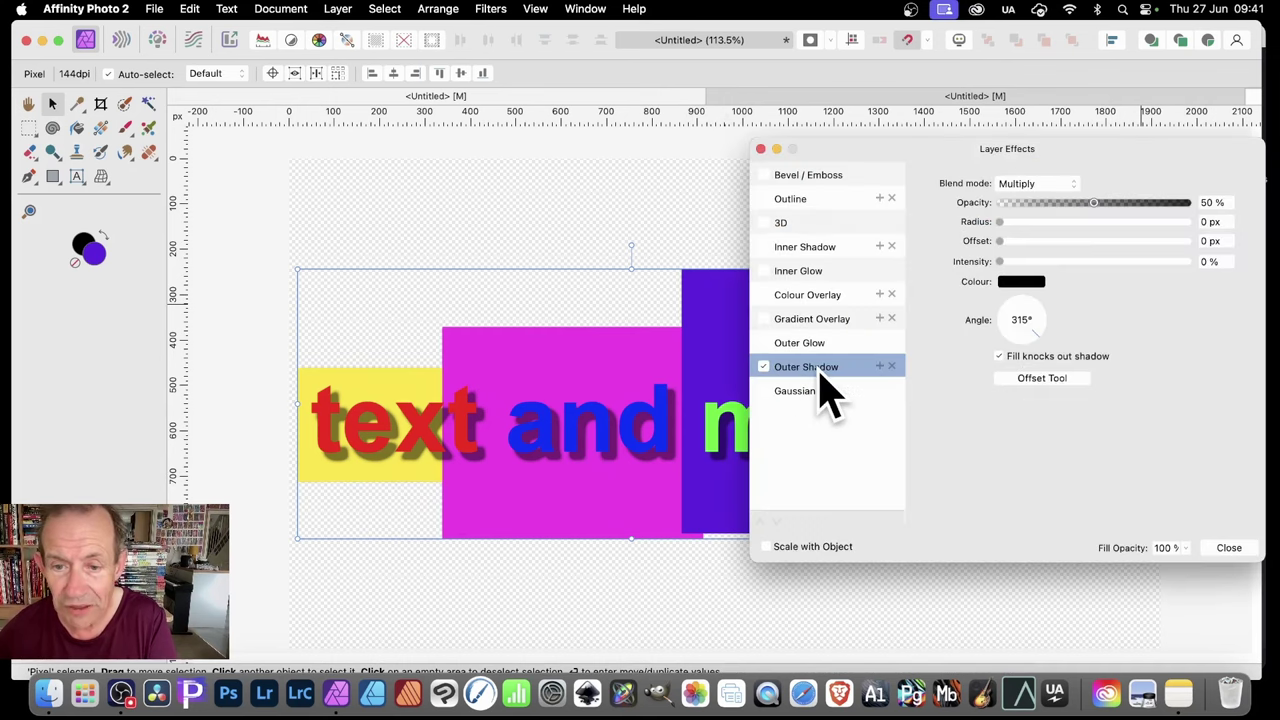
pyautogui.moveTo(1001, 222); pyautogui.dragTo(1160, 261)
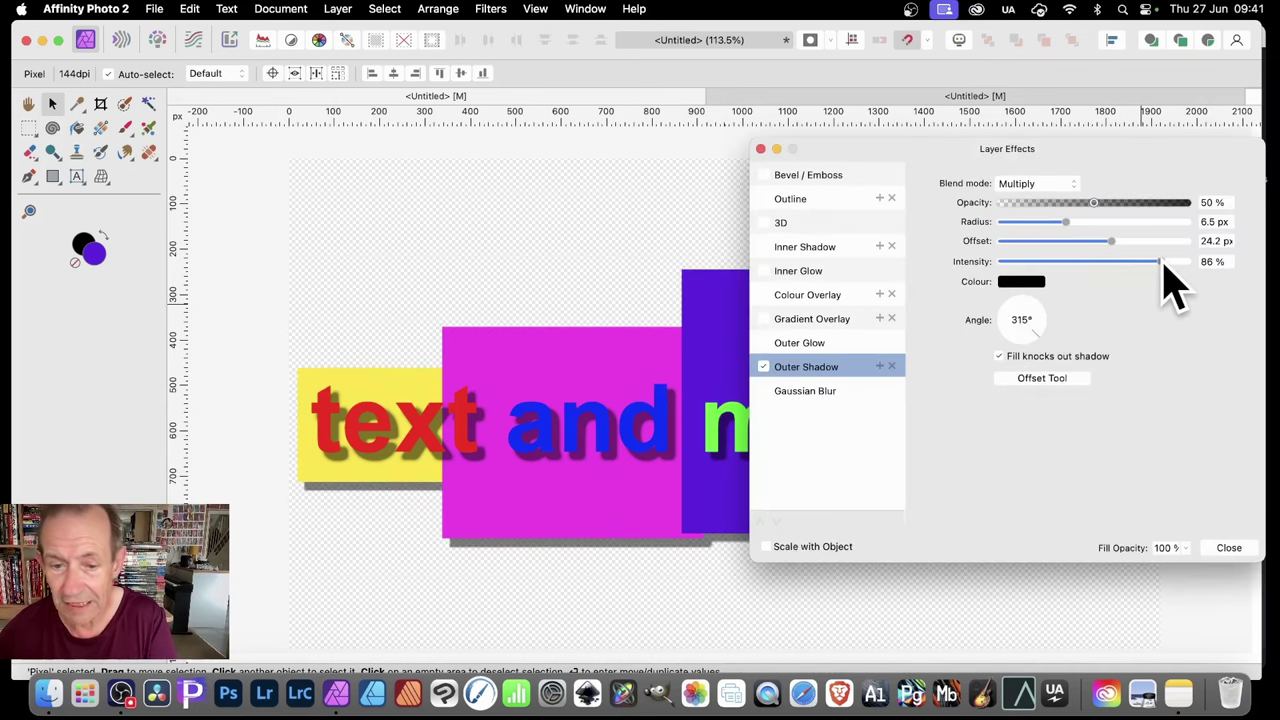
pyautogui.click(1238, 547)
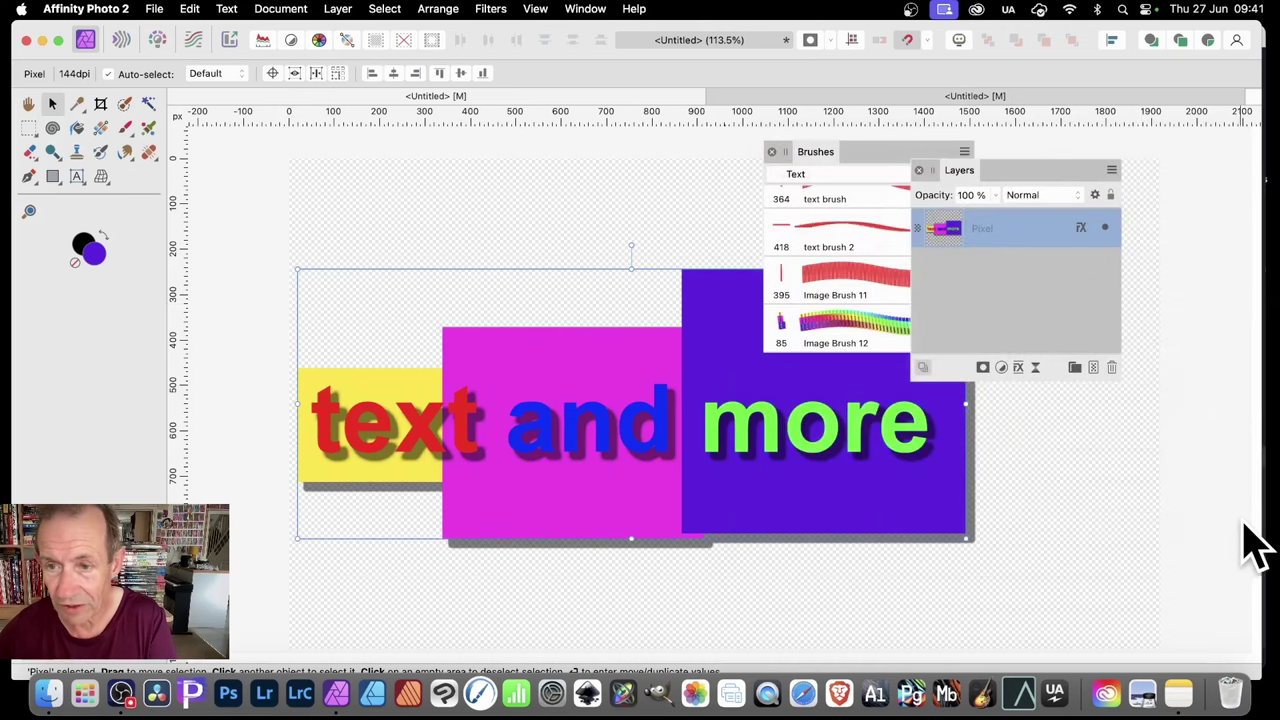
# - Create a new brush in the Text category from the selected banner with its shadow
pyautogui.click(813, 162)
pyautogui.click(965, 152)
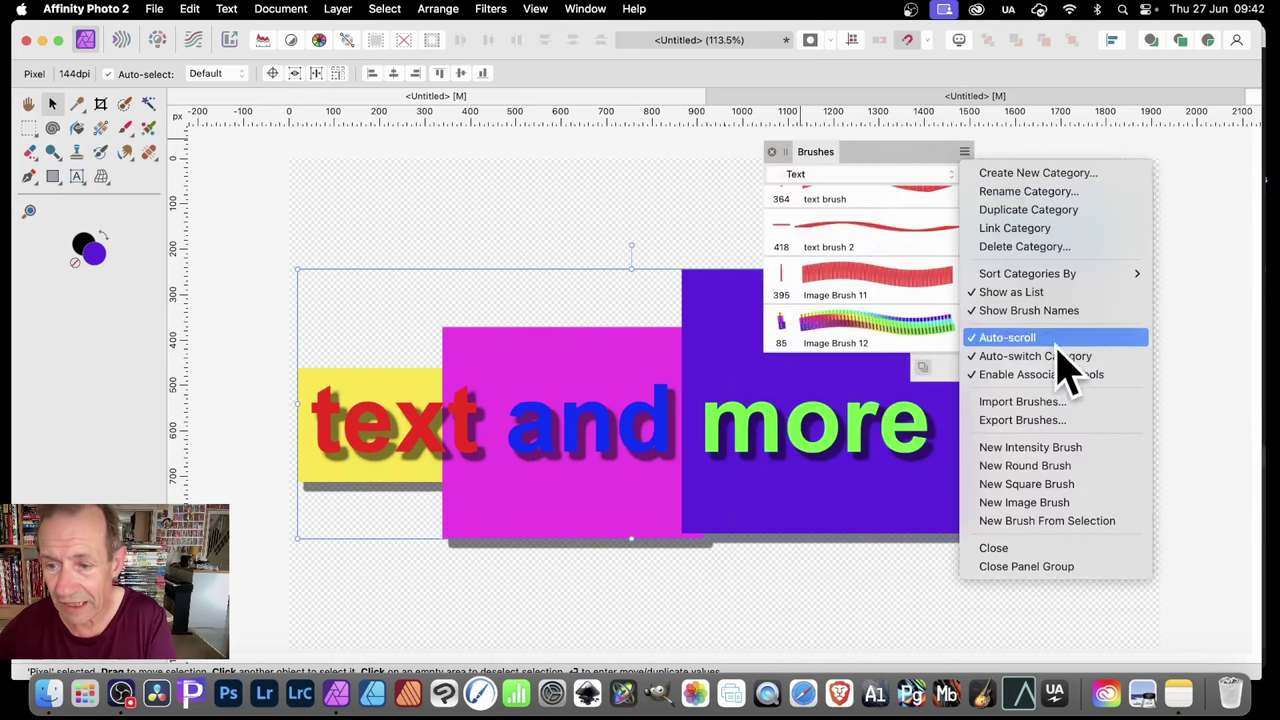
pyautogui.click(1038, 521)
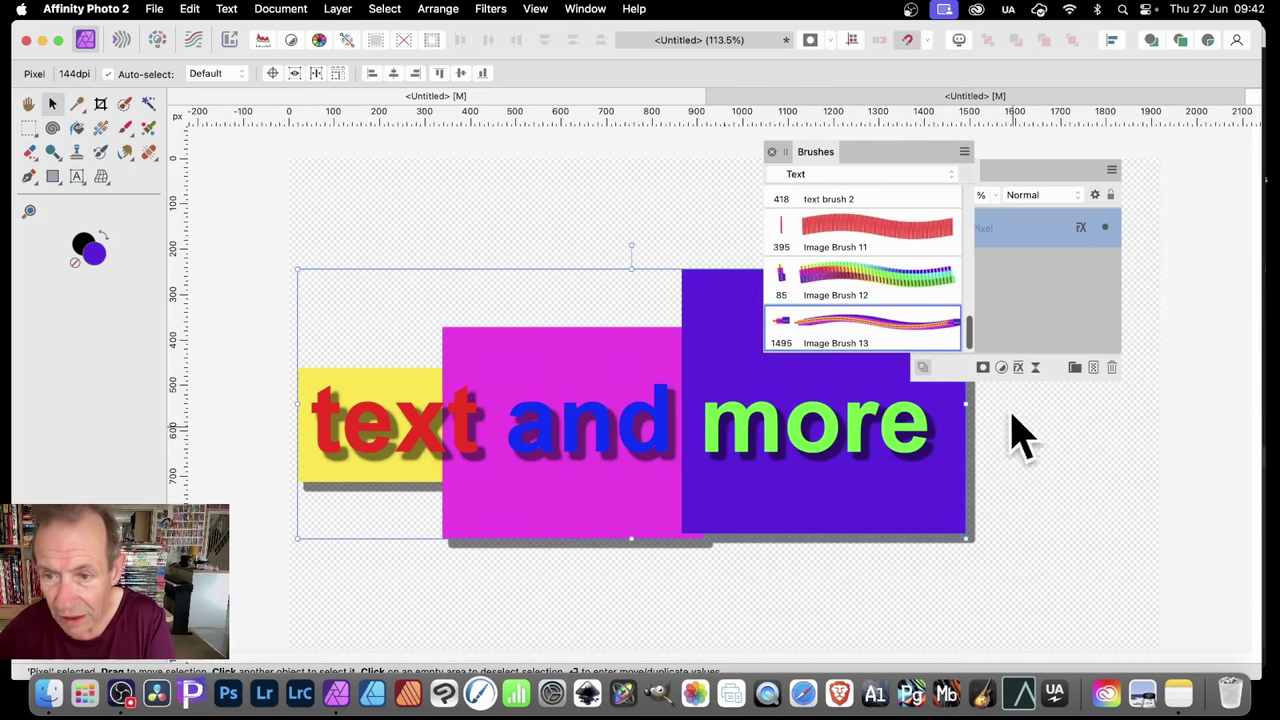
# - Paint a short curved stroke above the banner with the Paint Brush using Image Brush 12
pyautogui.click(125, 128)
pyautogui.moveTo(355, 245)
pyautogui.mouseDown()
pyautogui.moveTo(445, 200)
pyautogui.moveTo(530, 192)
pyautogui.mouseUp()
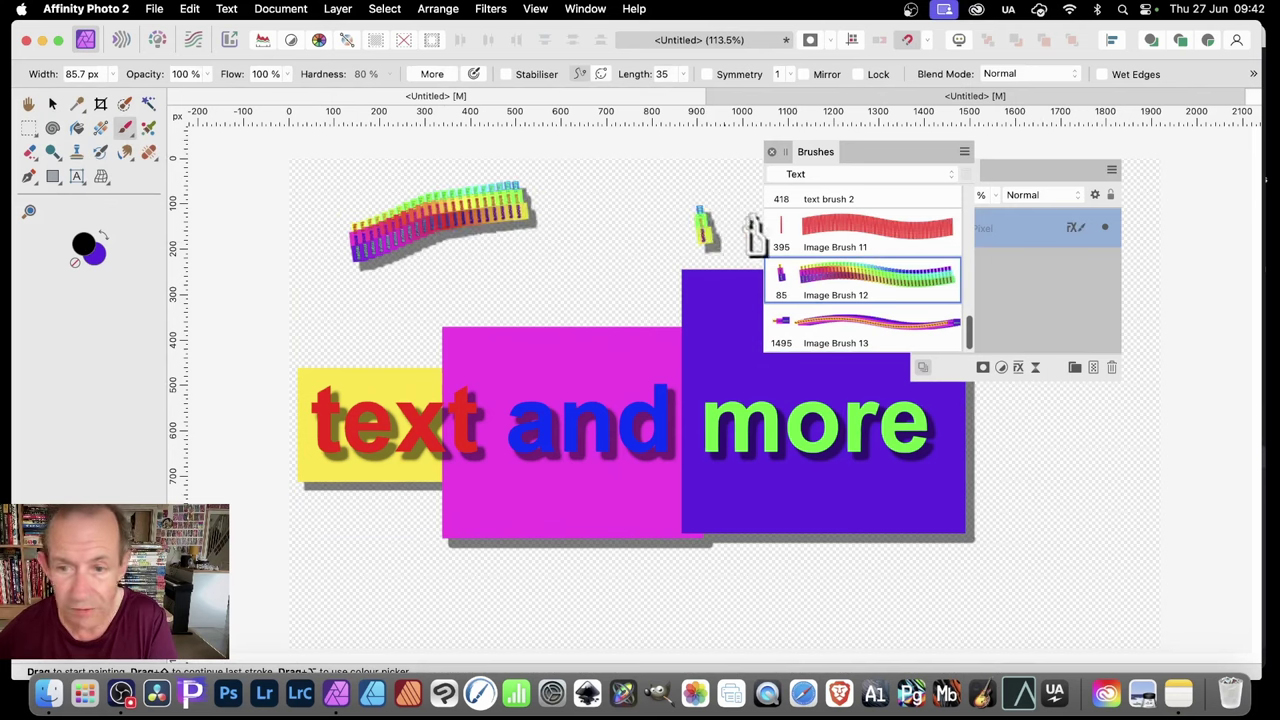
# - Try large strokes across the canvas with Image Brush 13 at its full 1495 px width and undo them
pyautogui.click(880, 330)
pyautogui.moveTo(330, 265)
pyautogui.mouseDown()
pyautogui.moveTo(314, 263)
pyautogui.moveTo(350, 290)
pyautogui.moveTo(748, 265)
pyautogui.moveTo(614, 420)
pyautogui.moveTo(371, 486)
pyautogui.moveTo(520, 471)
pyautogui.moveTo(727, 500)
pyautogui.moveTo(523, 367)
pyautogui.mouseUp()
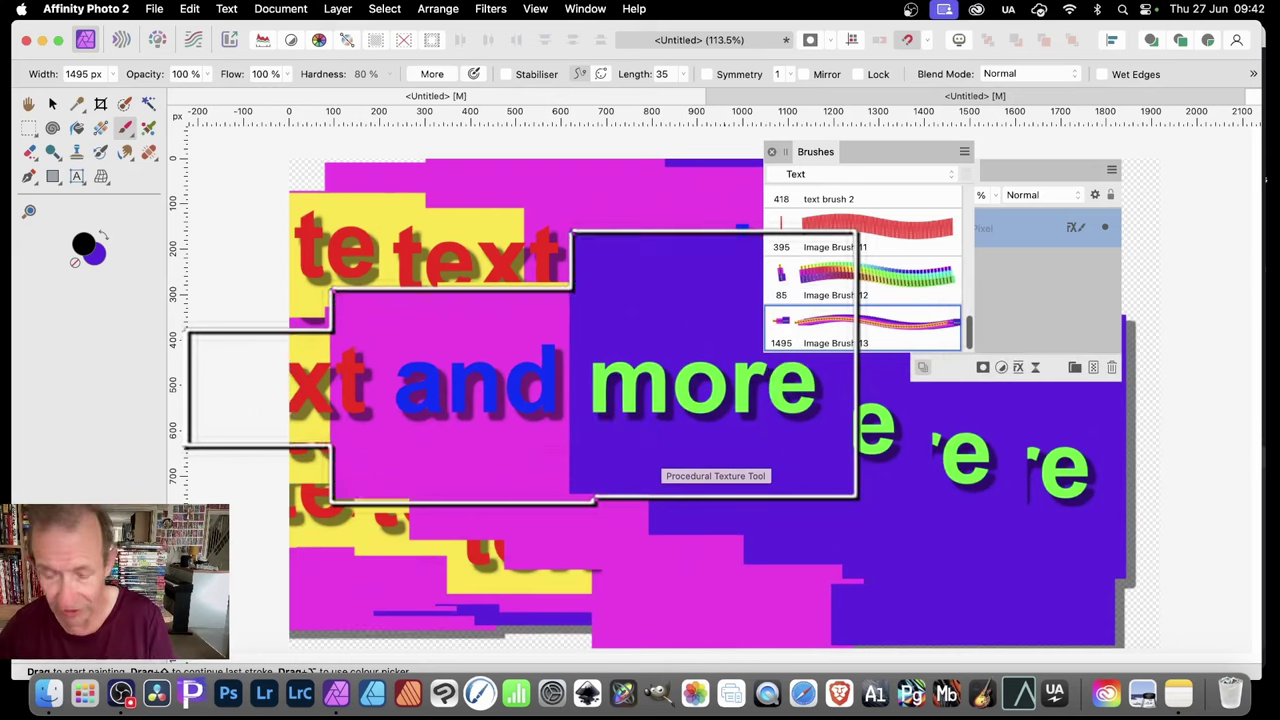
pyautogui.press('super+z')
pyautogui.moveTo(706, 206); pyautogui.dragTo(670, 270)
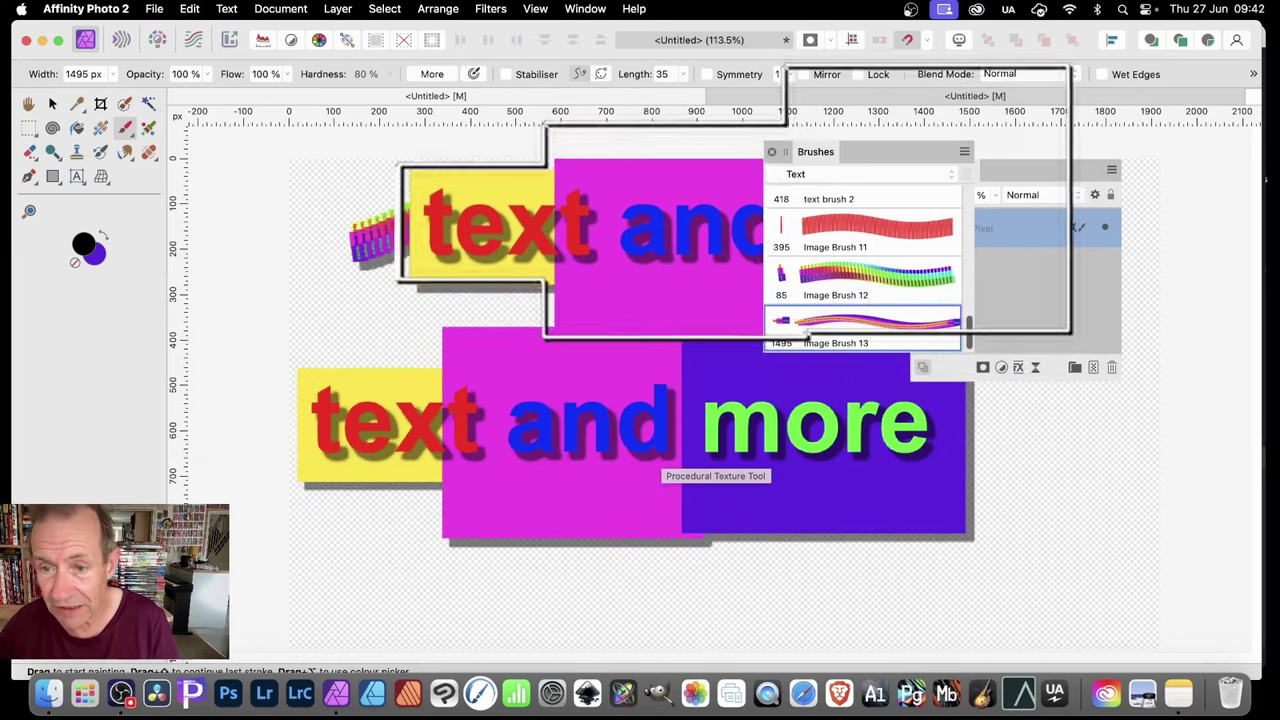
pyautogui.press('super+z')
# - Open Image Brush 12 for editing and add brush2.png as its second nozzle
pyautogui.click(828, 290)
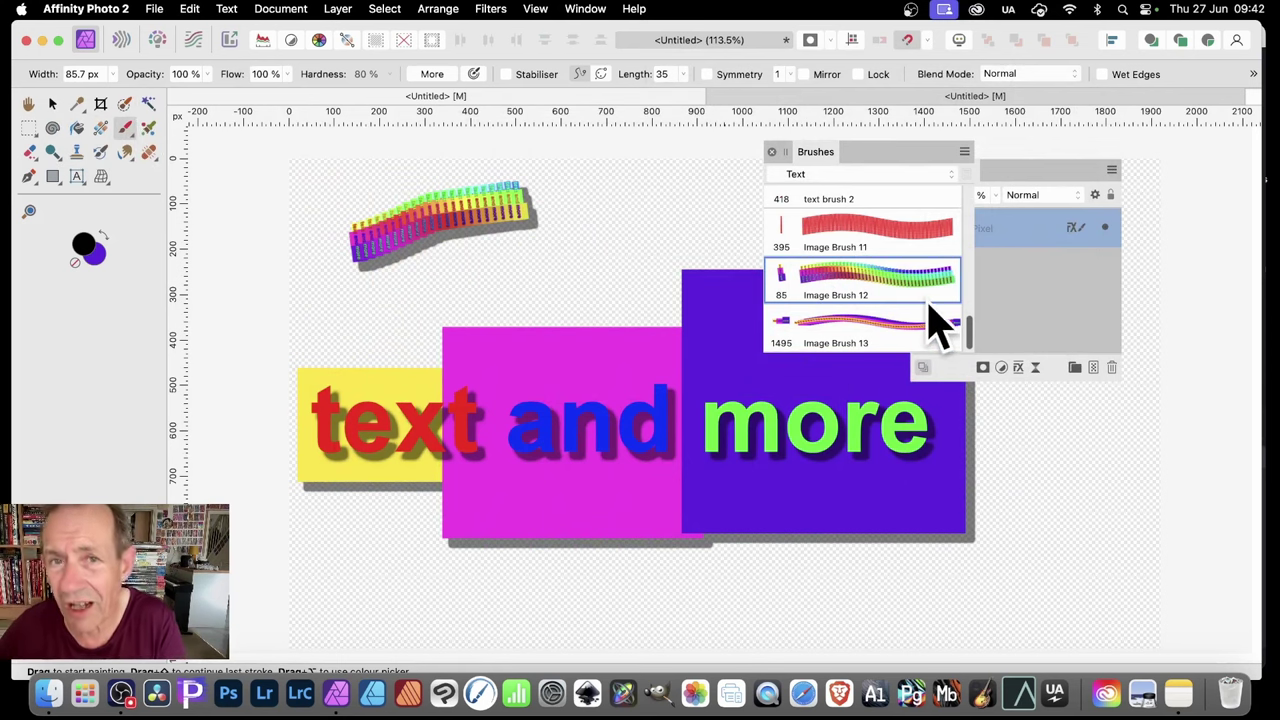
pyautogui.doubleClick(900, 295)
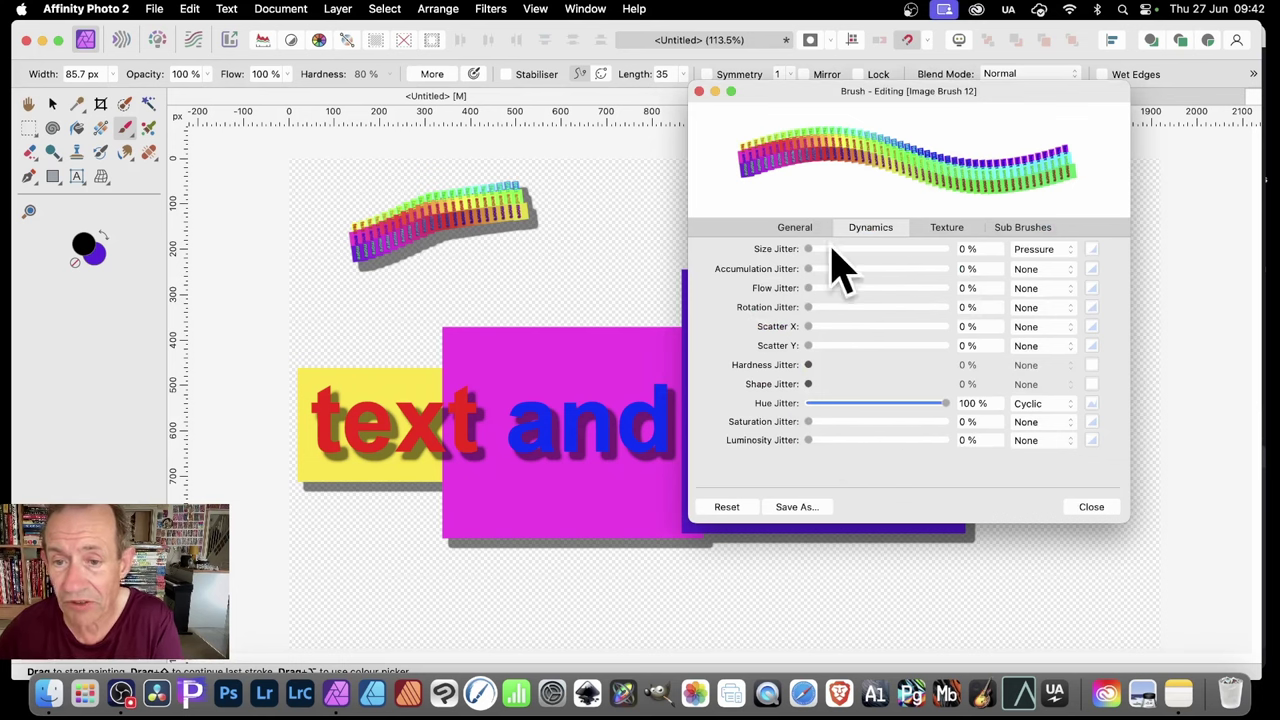
pyautogui.click(949, 228)
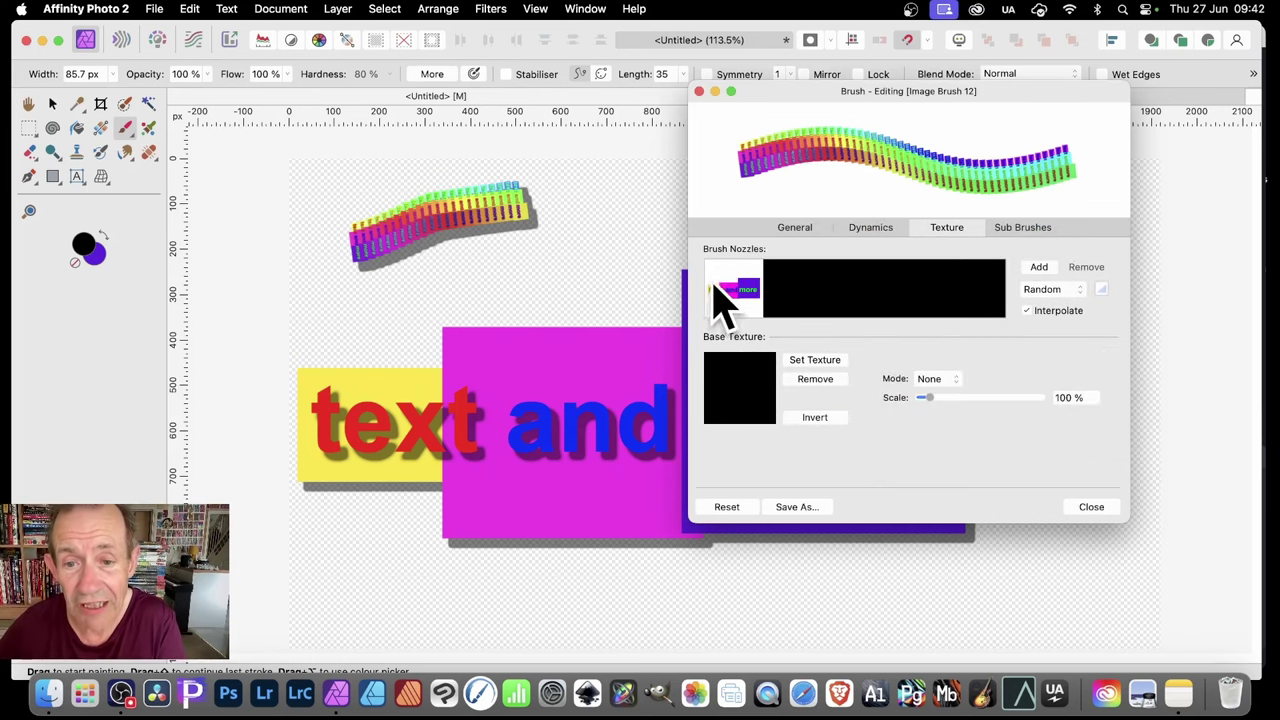
pyautogui.click(1040, 268)
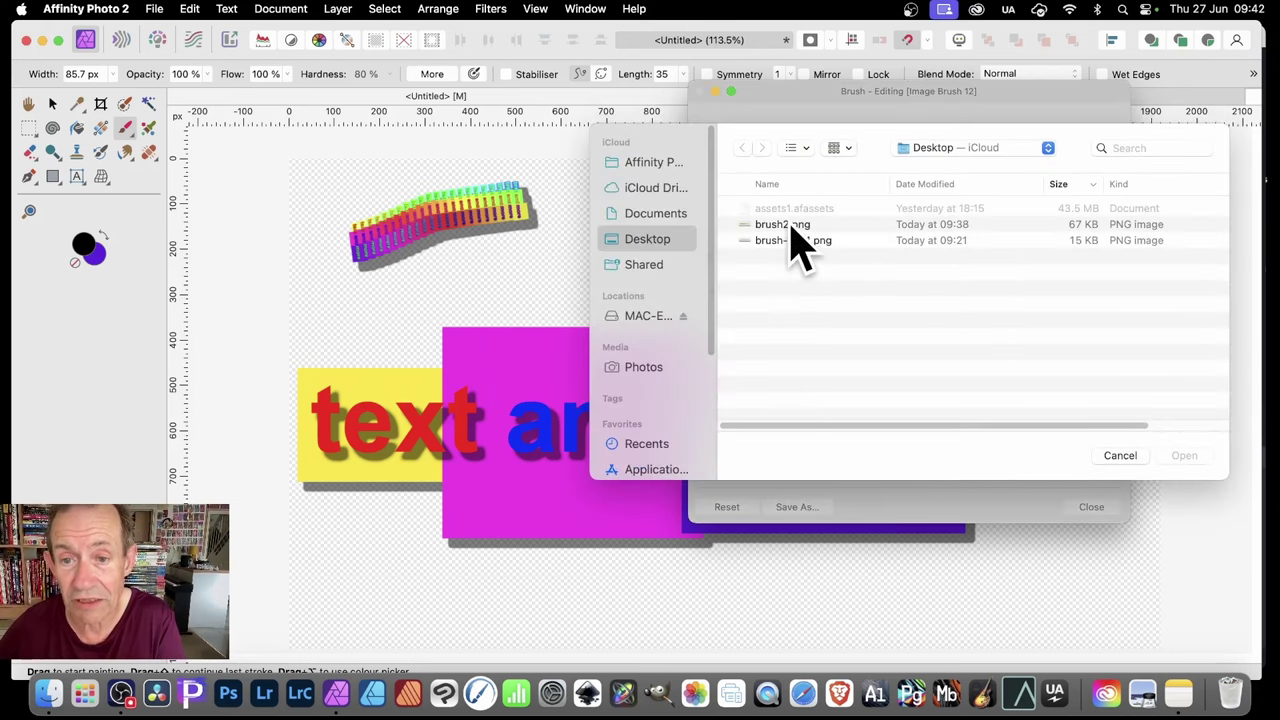
pyautogui.click(790, 228)
pyautogui.click(1185, 457)
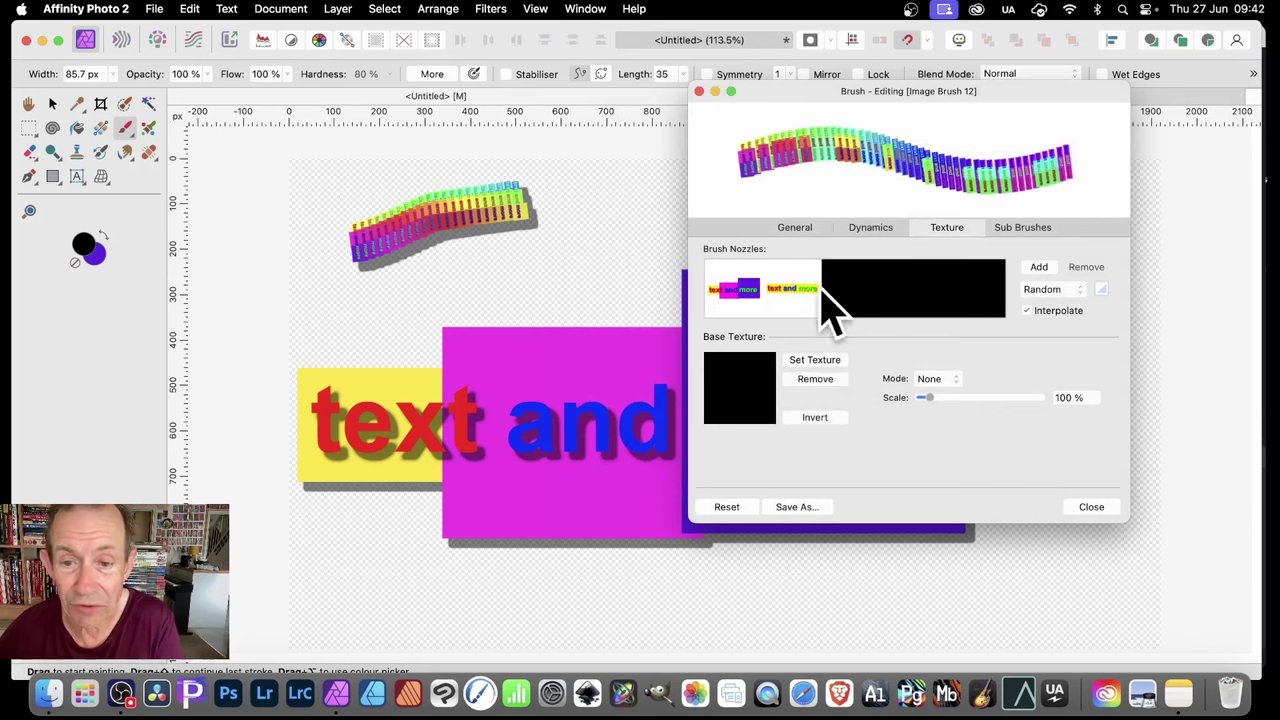
# - Add brush-text1.png from the Desktop as the brush's third nozzle
pyautogui.click(1048, 272)
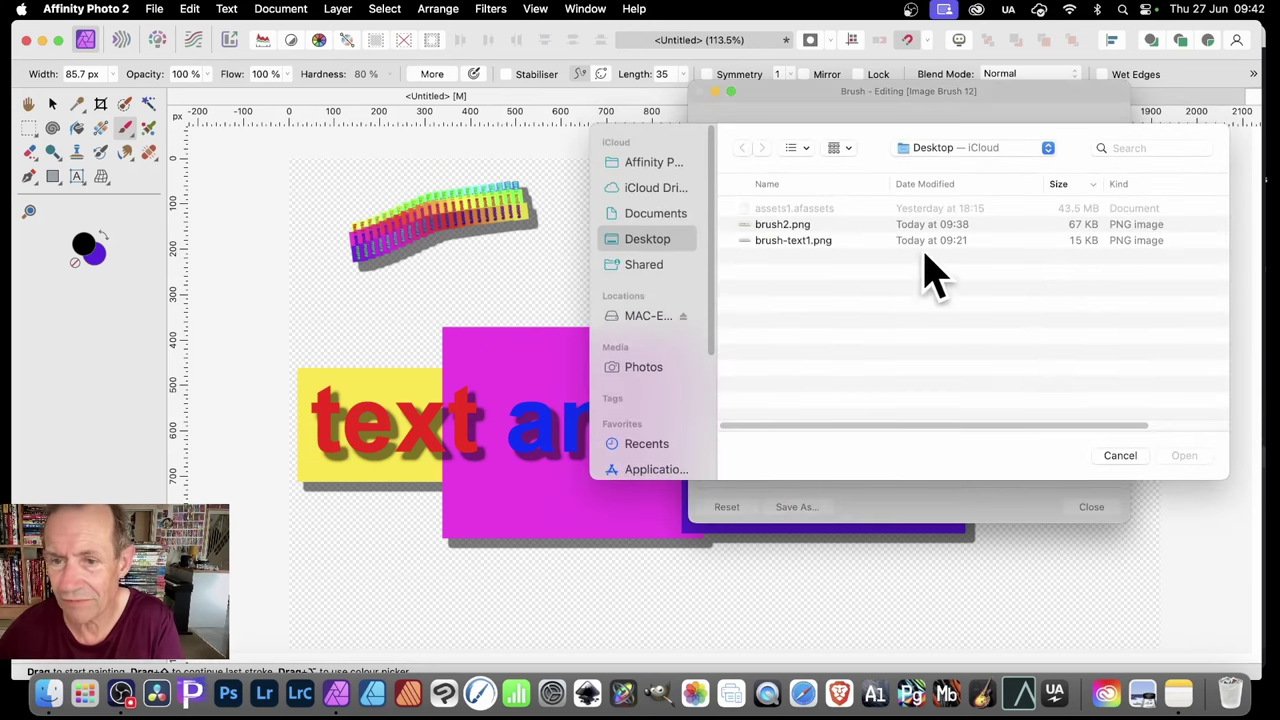
pyautogui.click(803, 226)
pyautogui.click(800, 241)
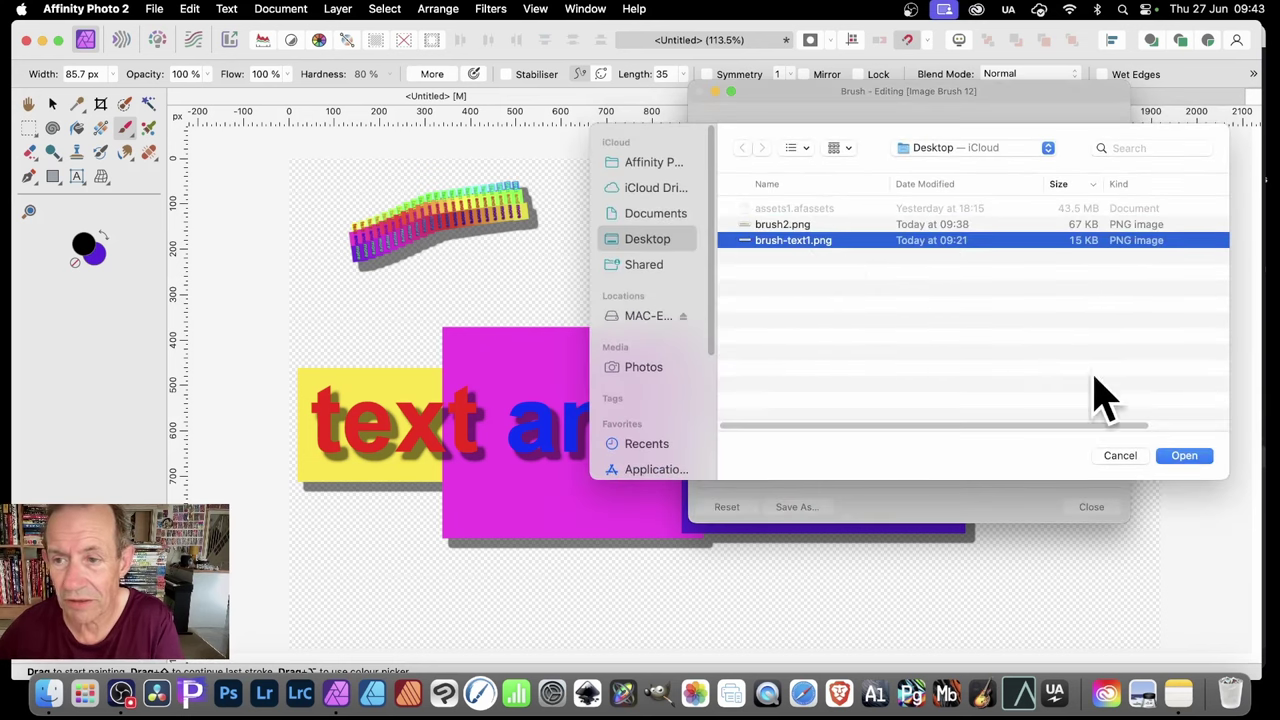
pyautogui.click(1200, 457)
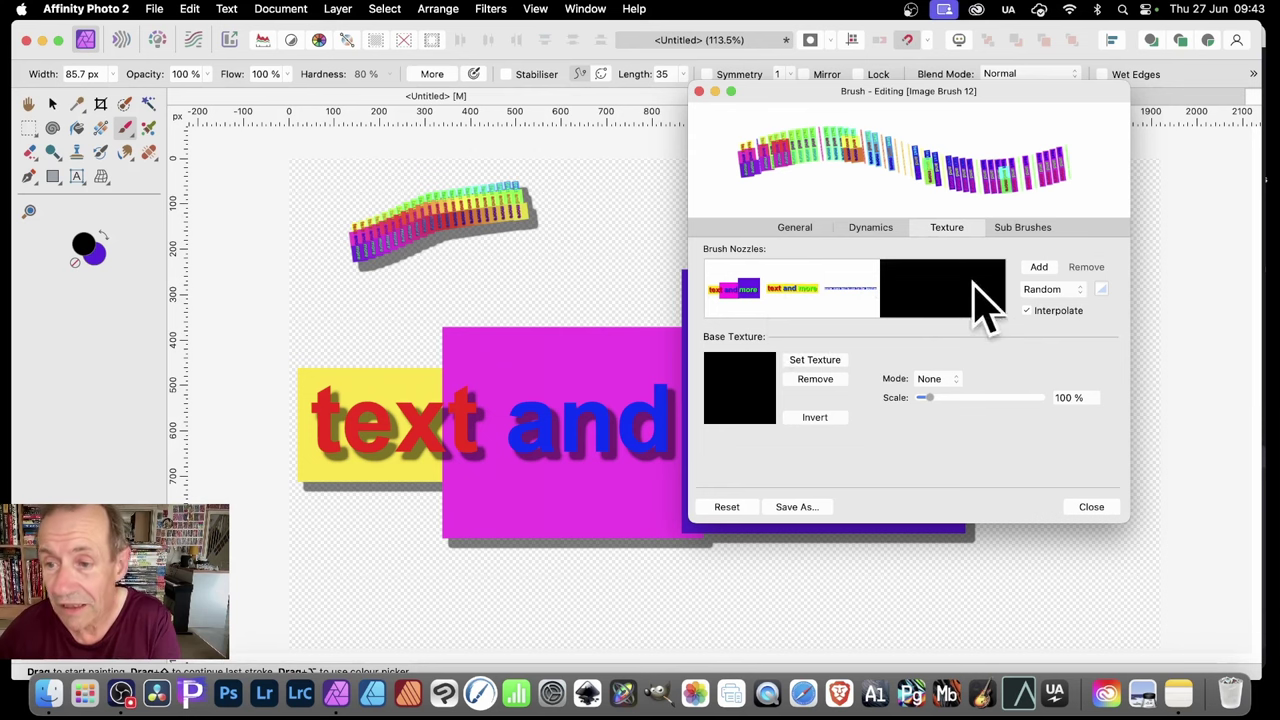
# - Add brush2.png once more as the brush's fourth nozzle
pyautogui.click(1040, 268)
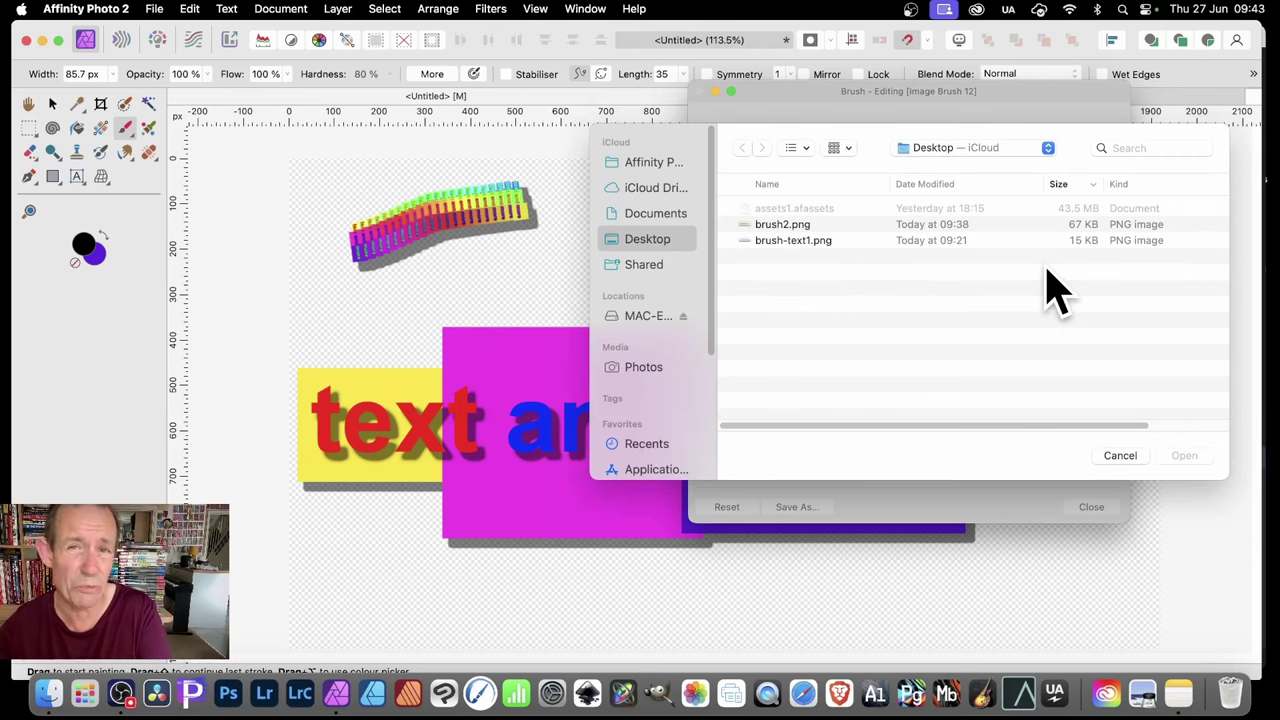
pyautogui.click(789, 224)
pyautogui.click(1186, 457)
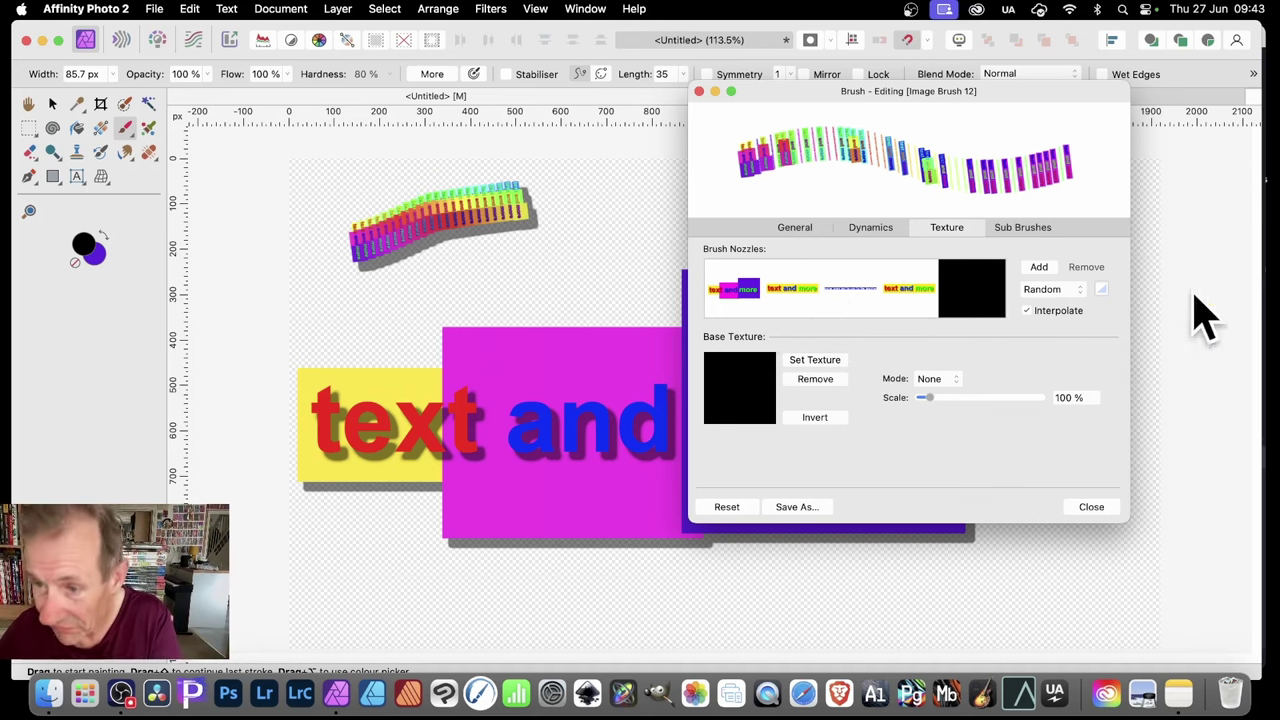
# - Check the available nozzle controllers, keep Random, and close the brush editor
pyautogui.click(1076, 291)
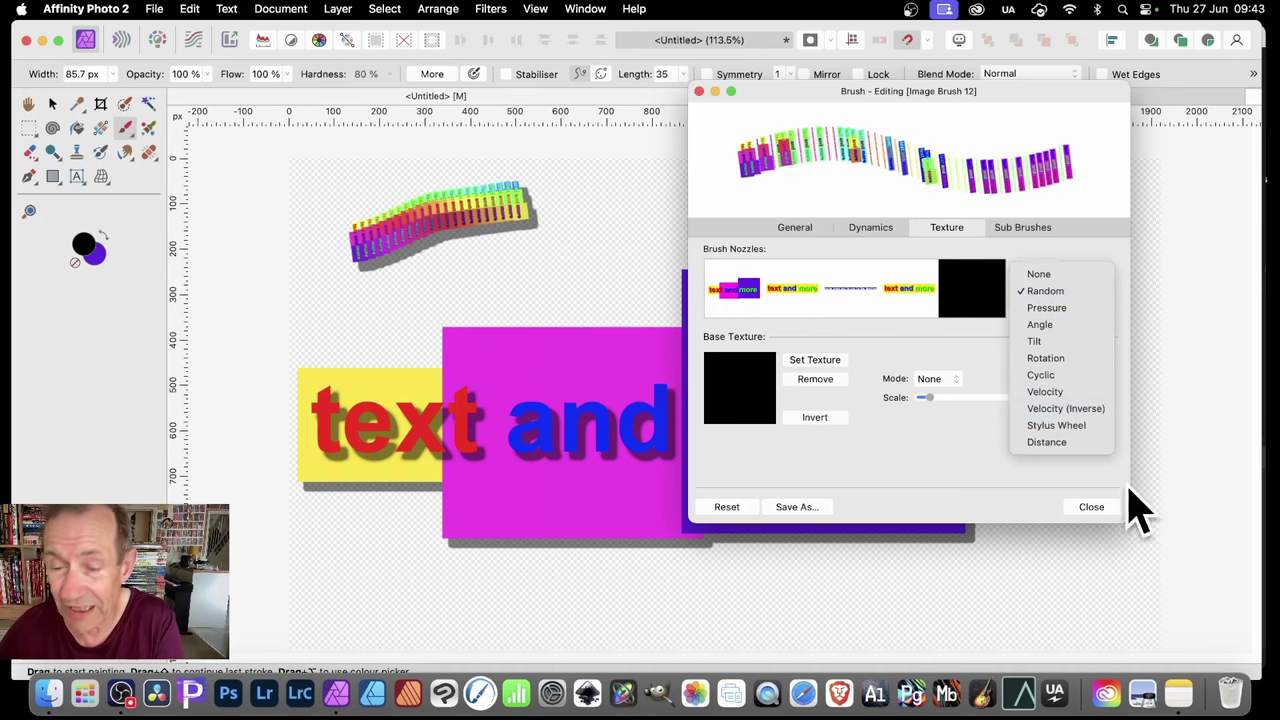
pyautogui.click(1006, 500)
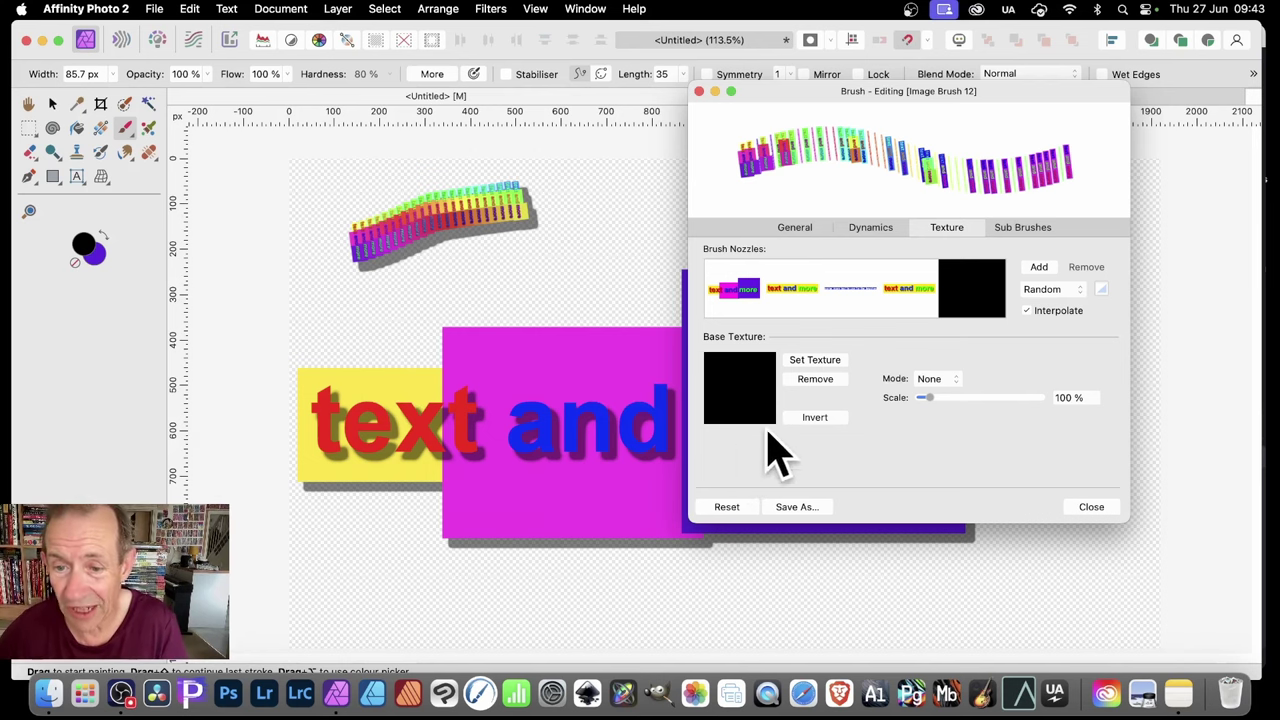
pyautogui.click(1090, 507)
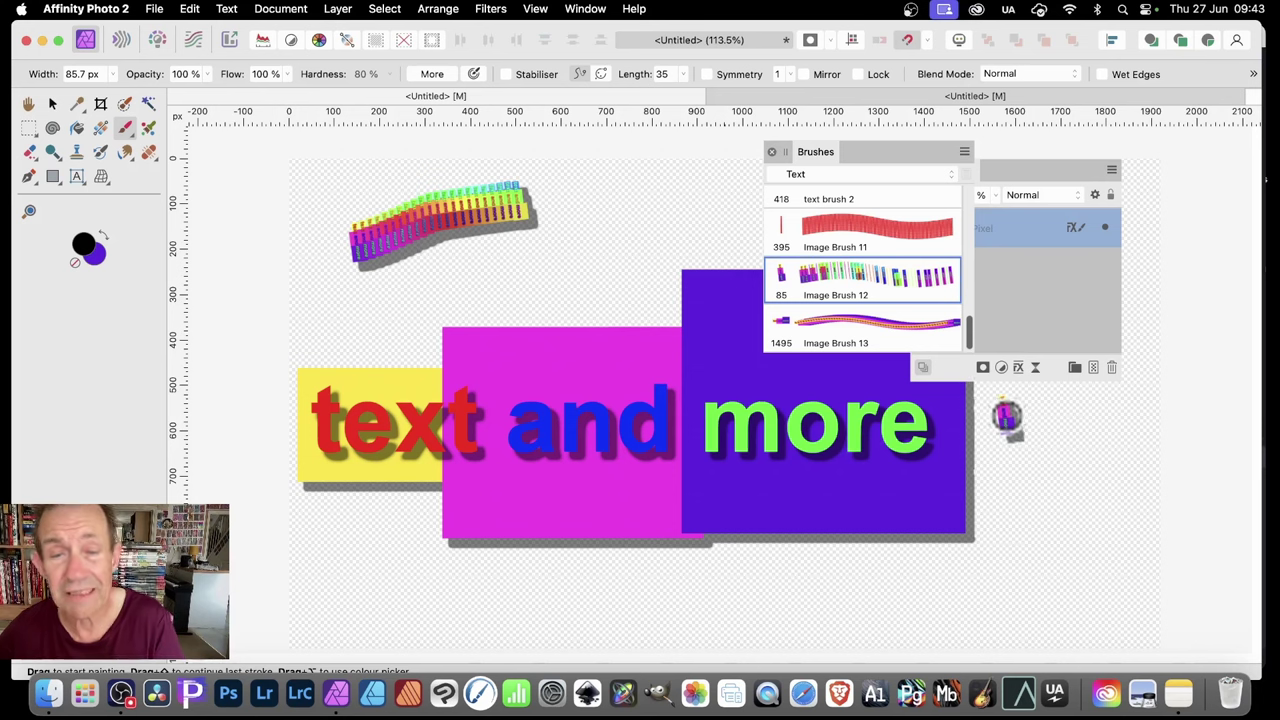